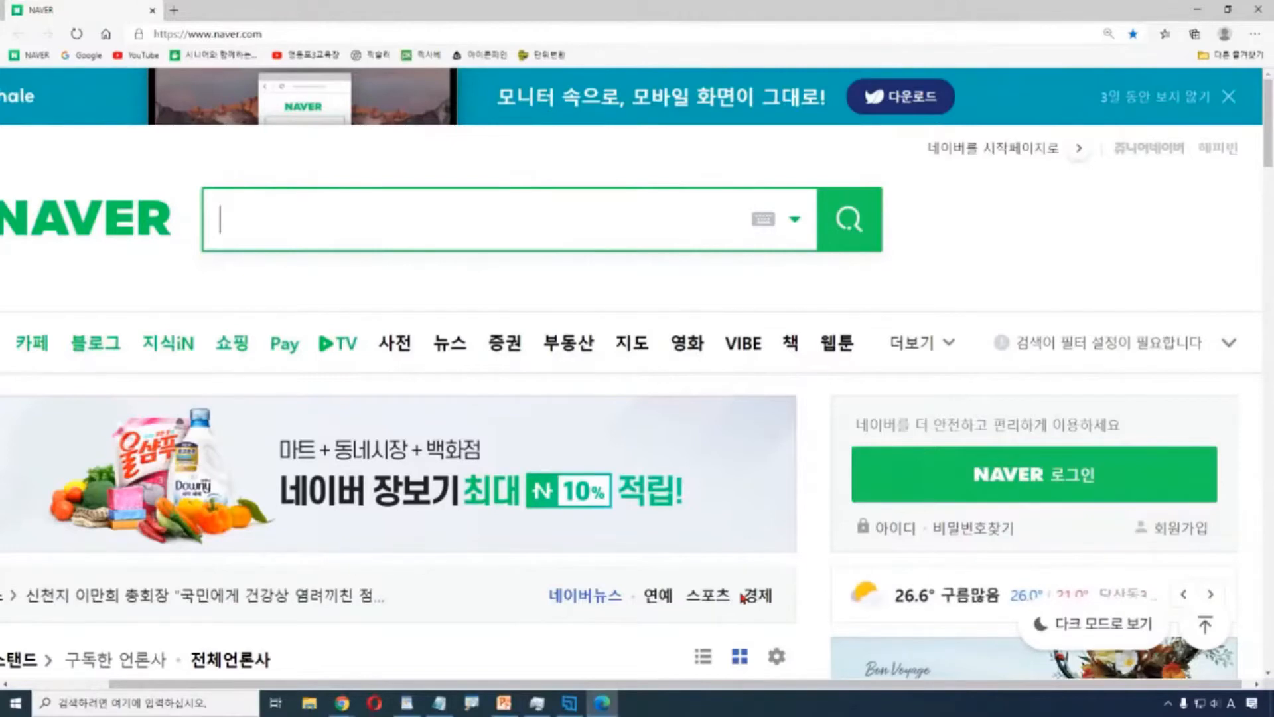
# Switch to the browser and open the Naver login page via NAVER 로그인.
pyautogui.hotkey('alt', 'Tab')
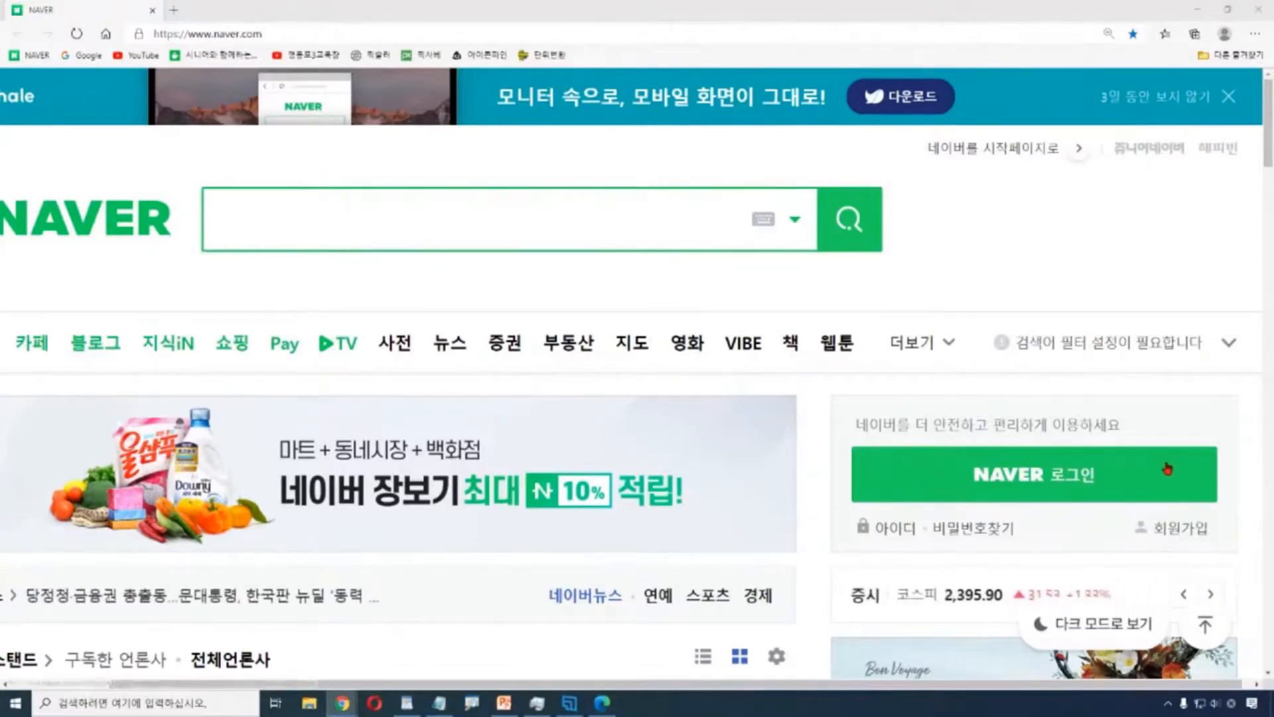
pyautogui.click(1126, 476)
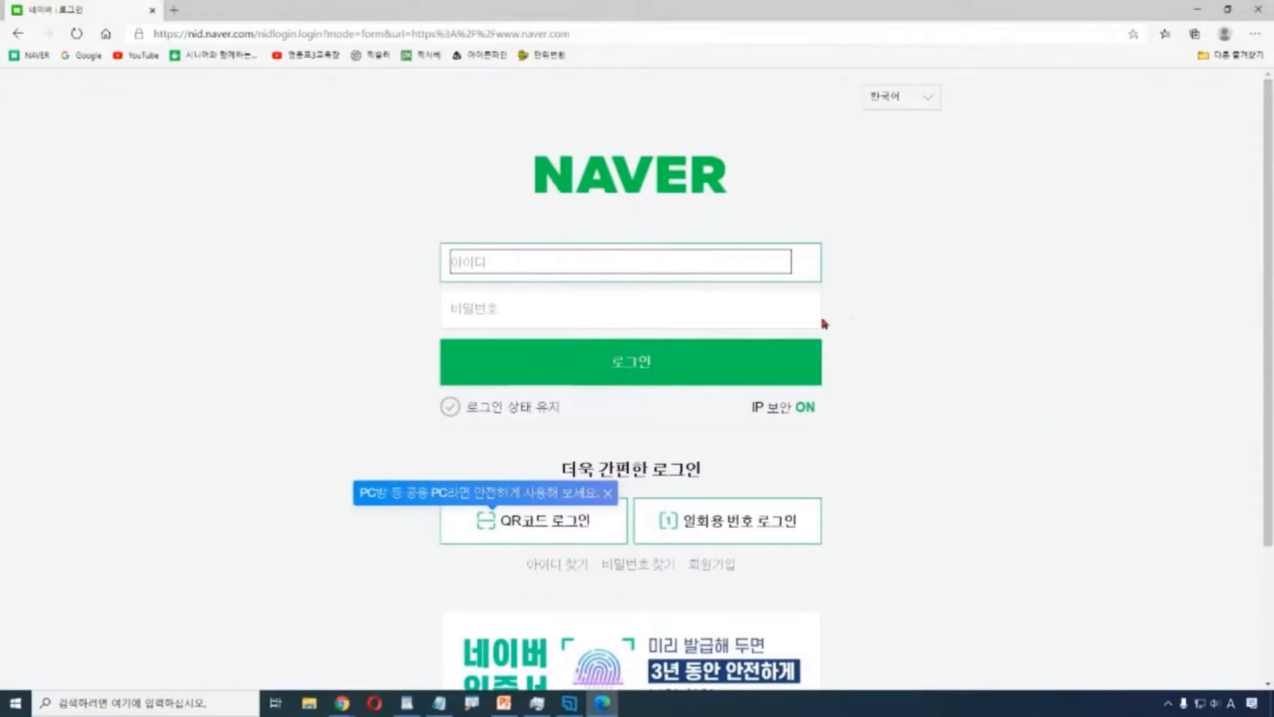
# Enter the account ID and password and submit the login.
pyautogui.write('el******')
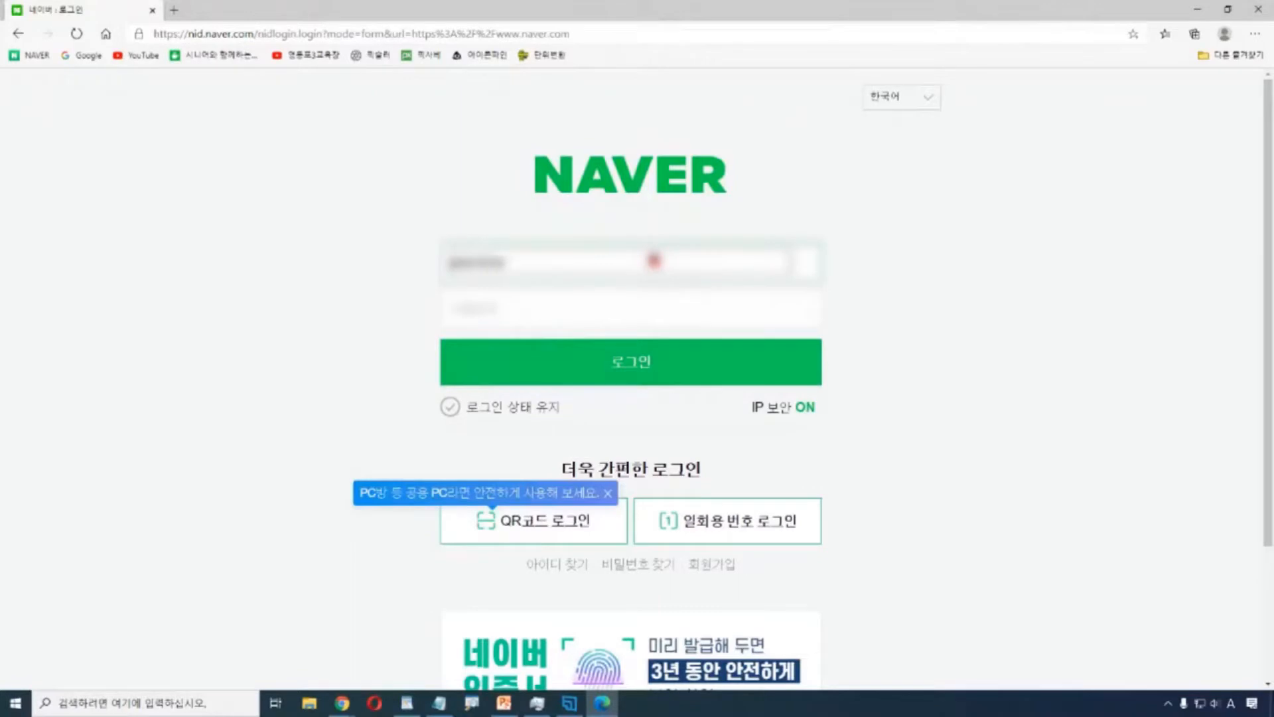
pyautogui.click(561, 309)
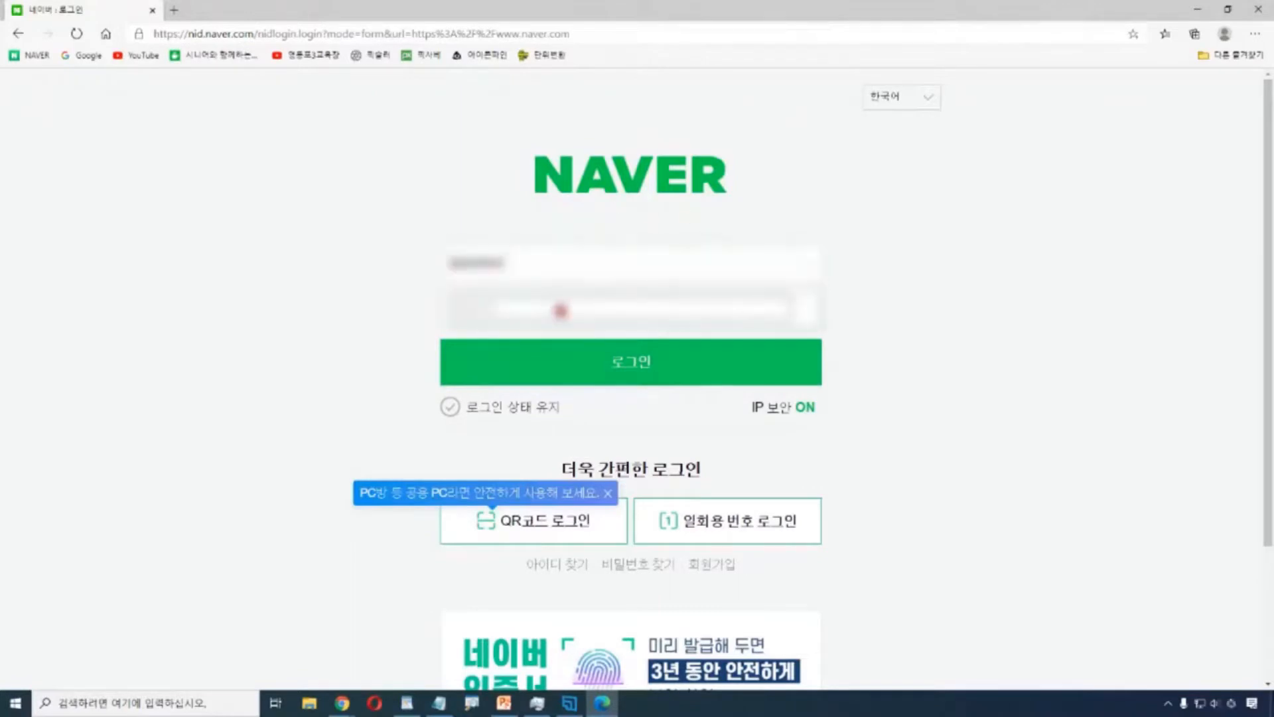
pyautogui.write('*')
pyautogui.press('Return')
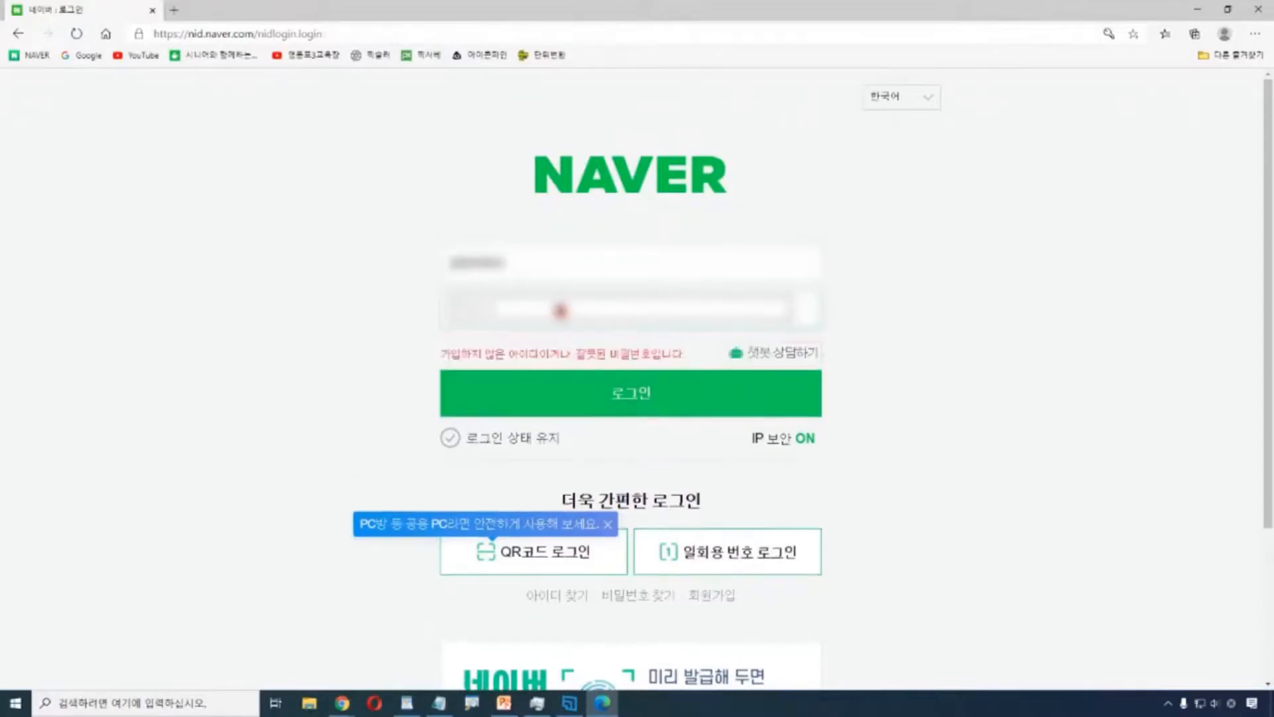
# Re-enter the login details after the error and sign in successfully.
pyautogui.click(476, 274)
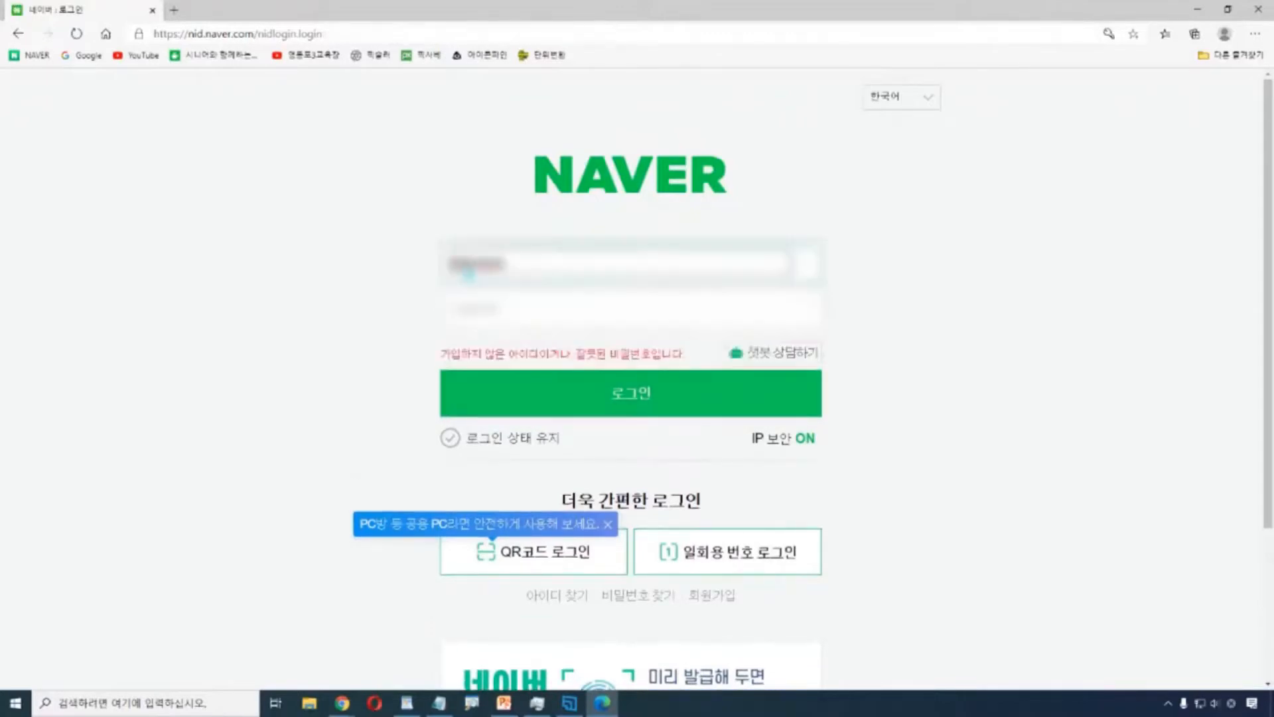
pyautogui.click(510, 322)
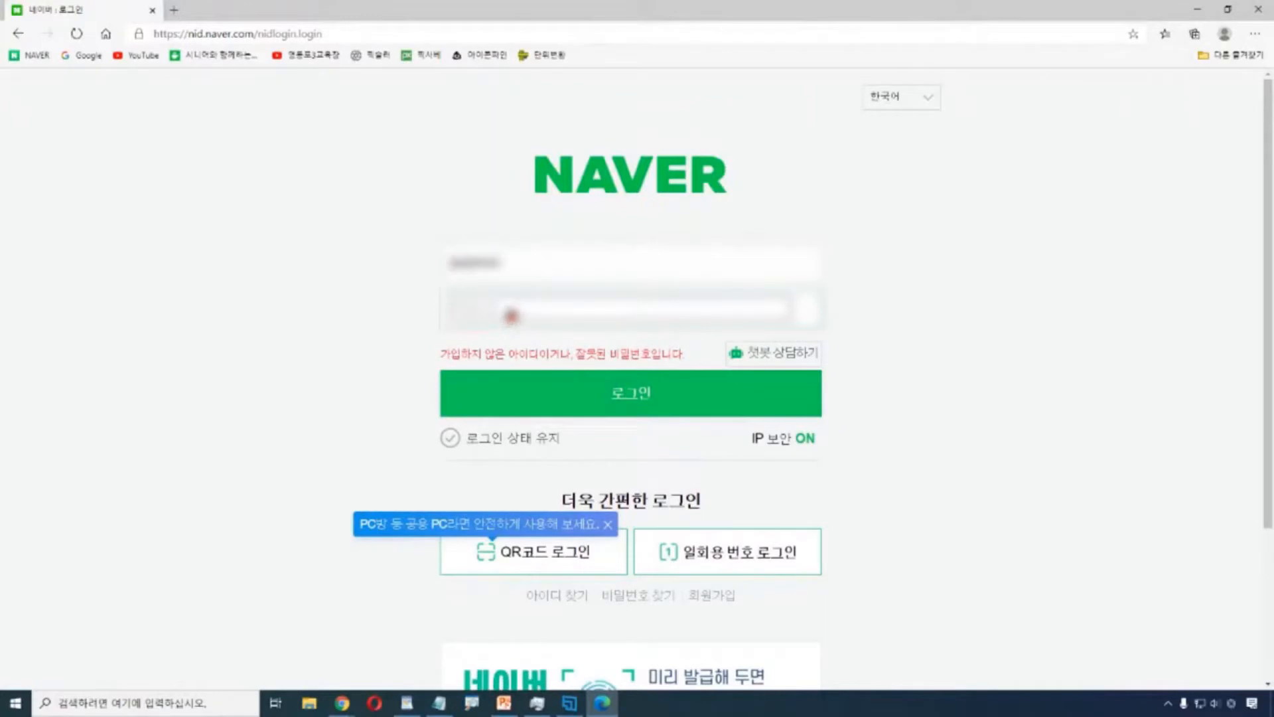
pyautogui.click(467, 276)
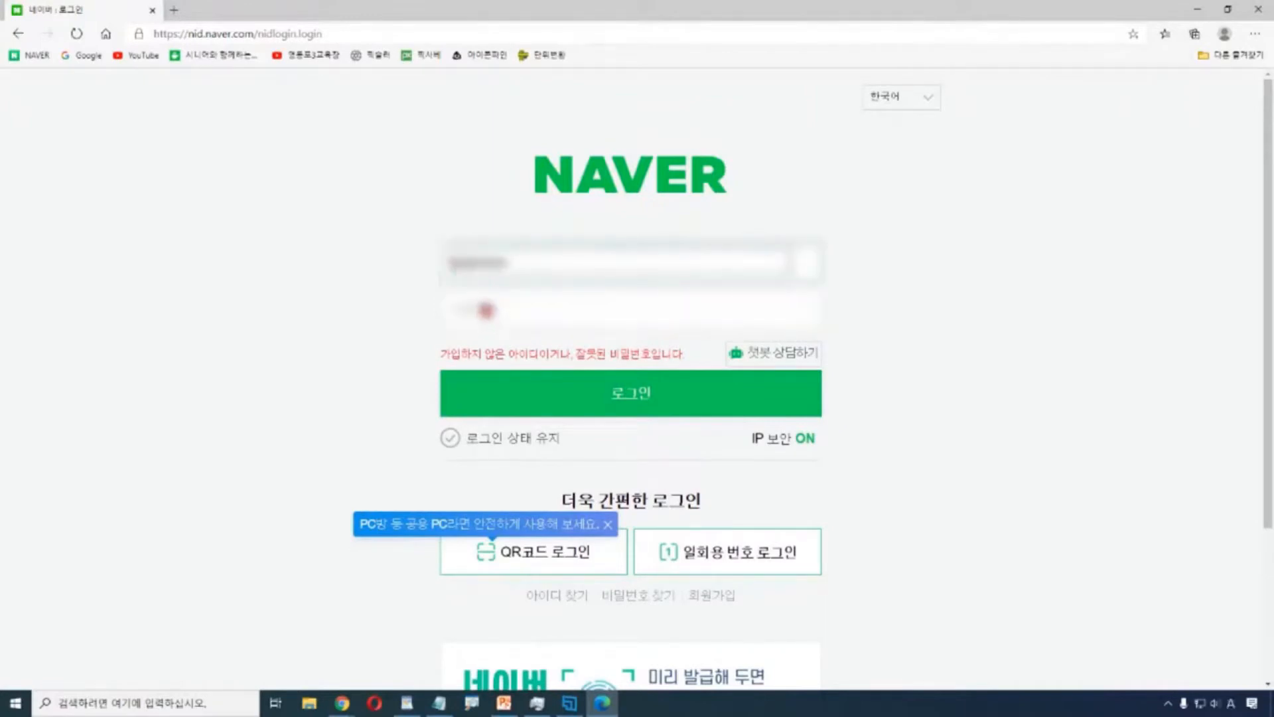
pyautogui.click(488, 312)
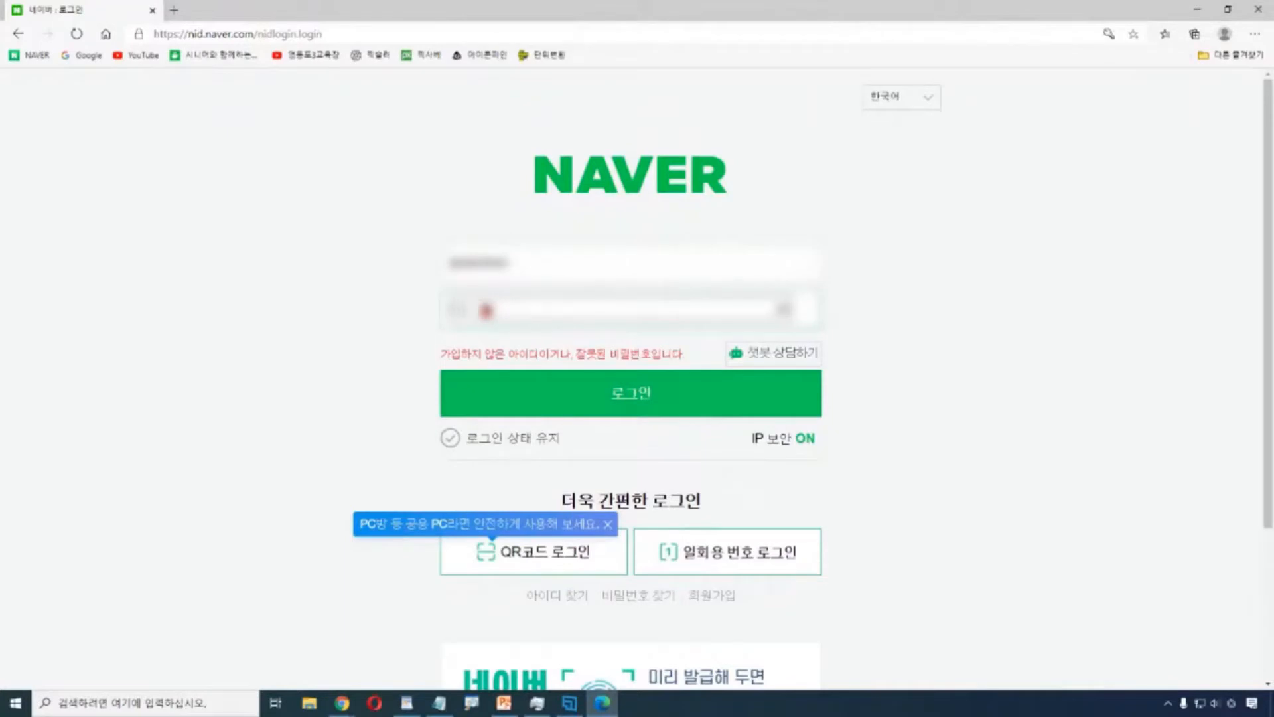
pyautogui.press('Return')
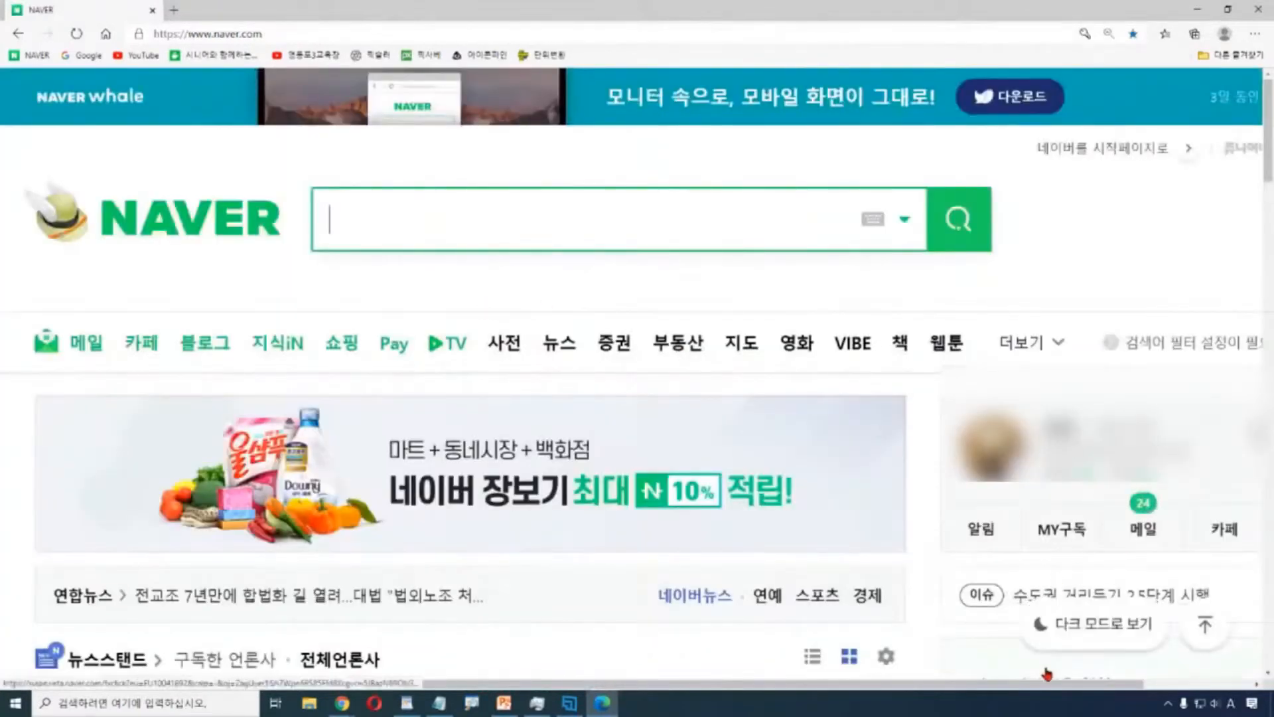
# Page through the Naver service shortcuts and open 메일 (Naver Mail).
pyautogui.moveTo(1070, 684); pyautogui.dragTo(1201, 691)
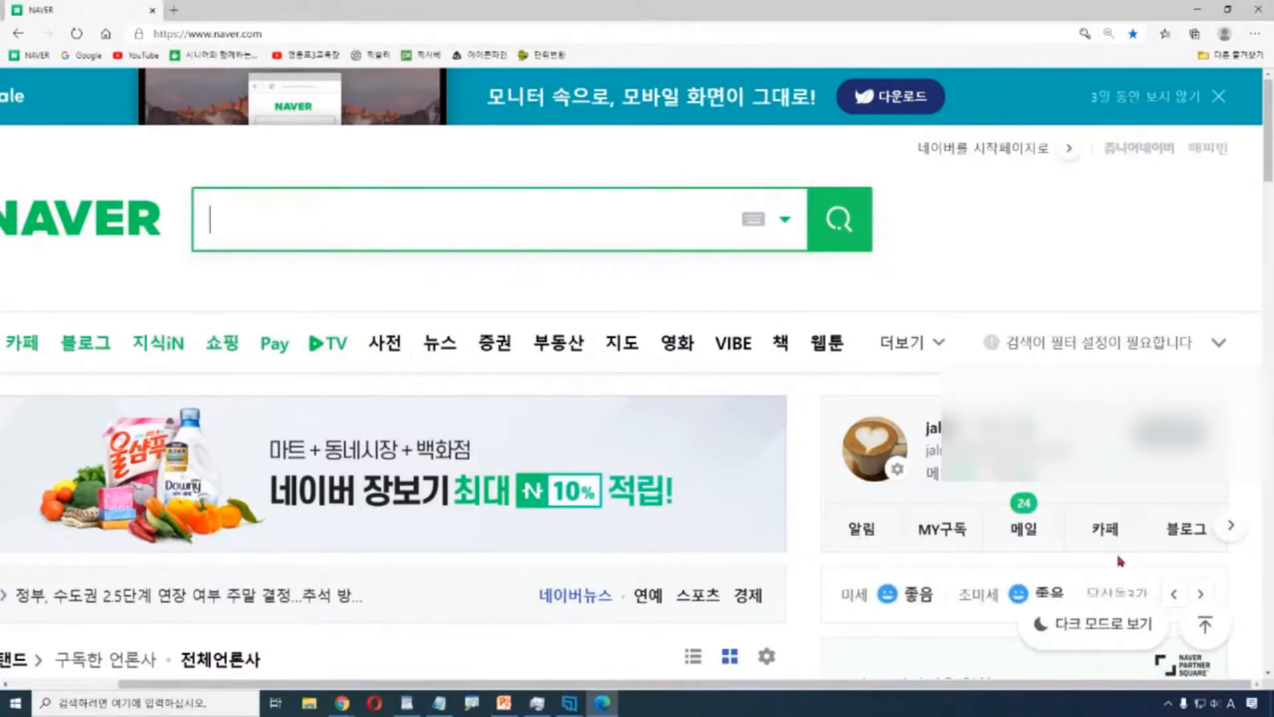
pyautogui.click(1233, 527)
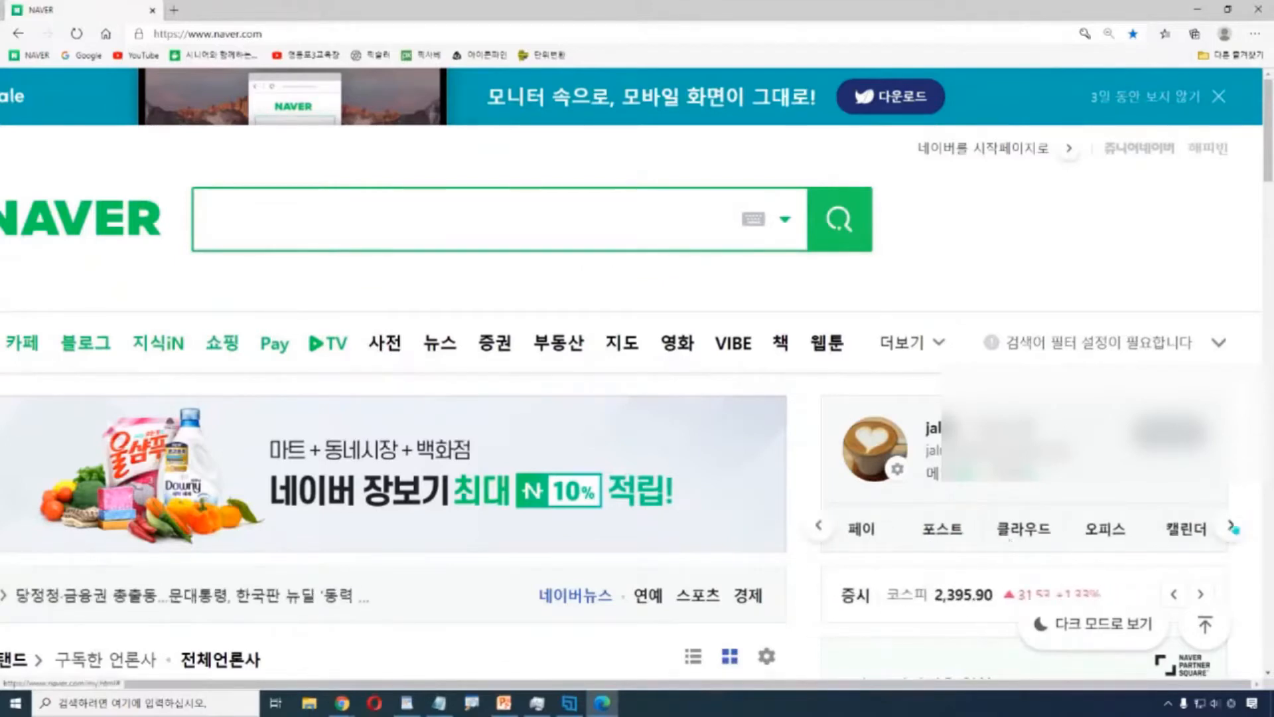
pyautogui.click(1231, 526)
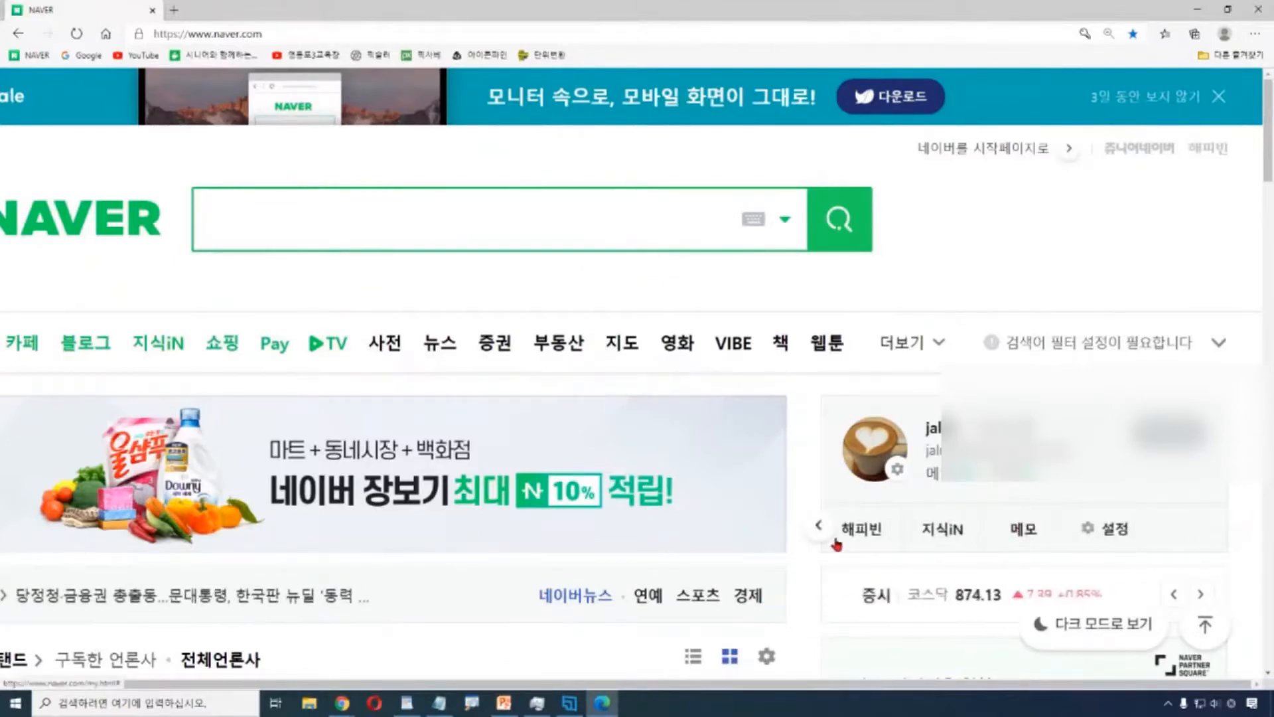
pyautogui.click(818, 528)
pyautogui.click(819, 528)
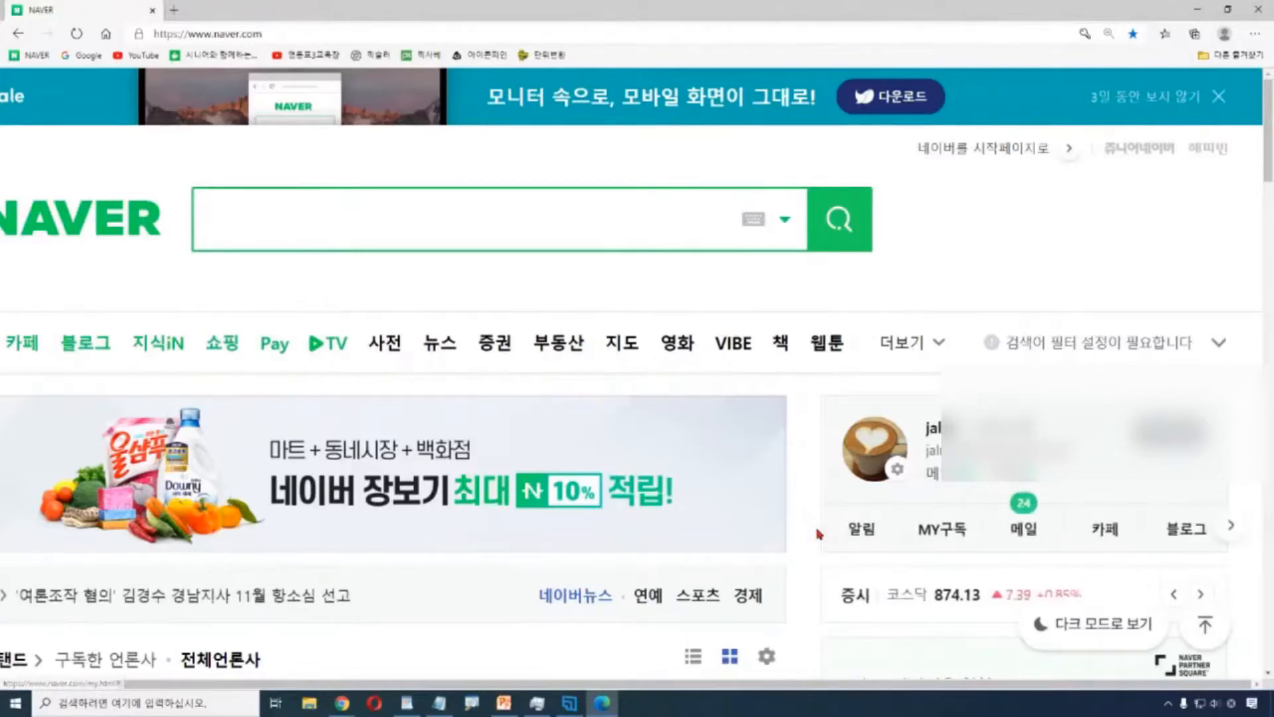
pyautogui.click(1231, 525)
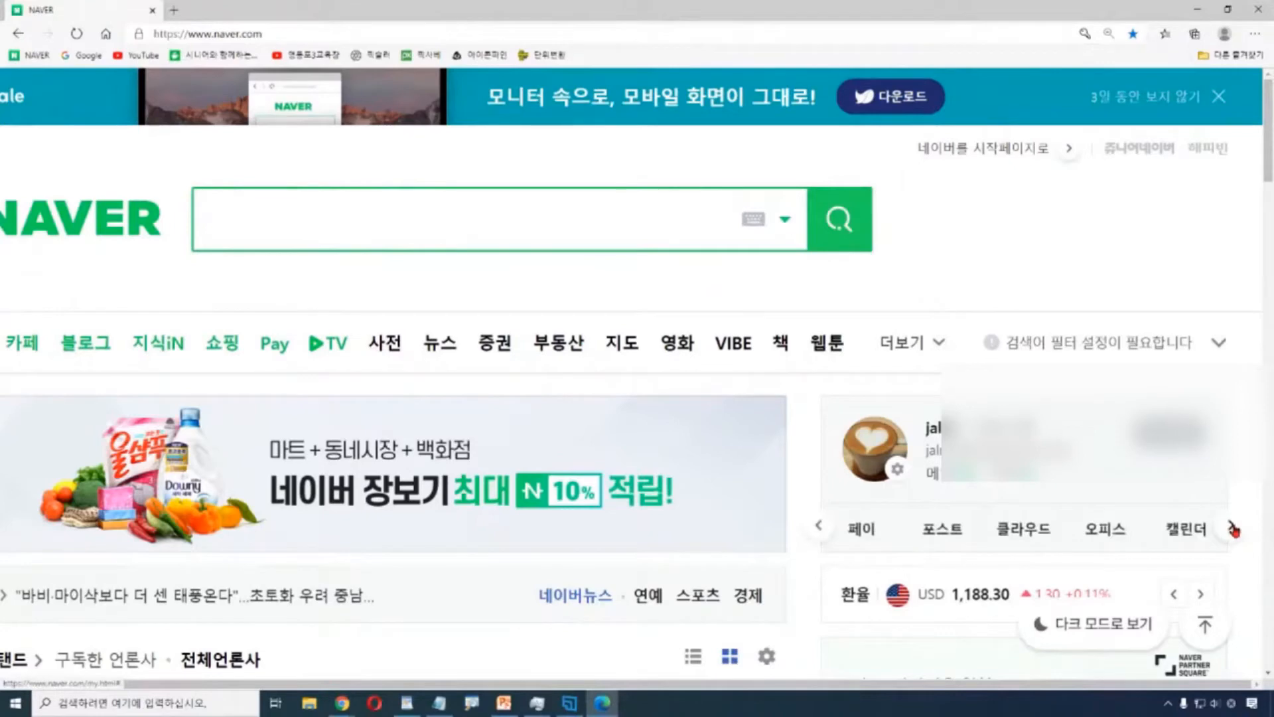
pyautogui.click(1231, 528)
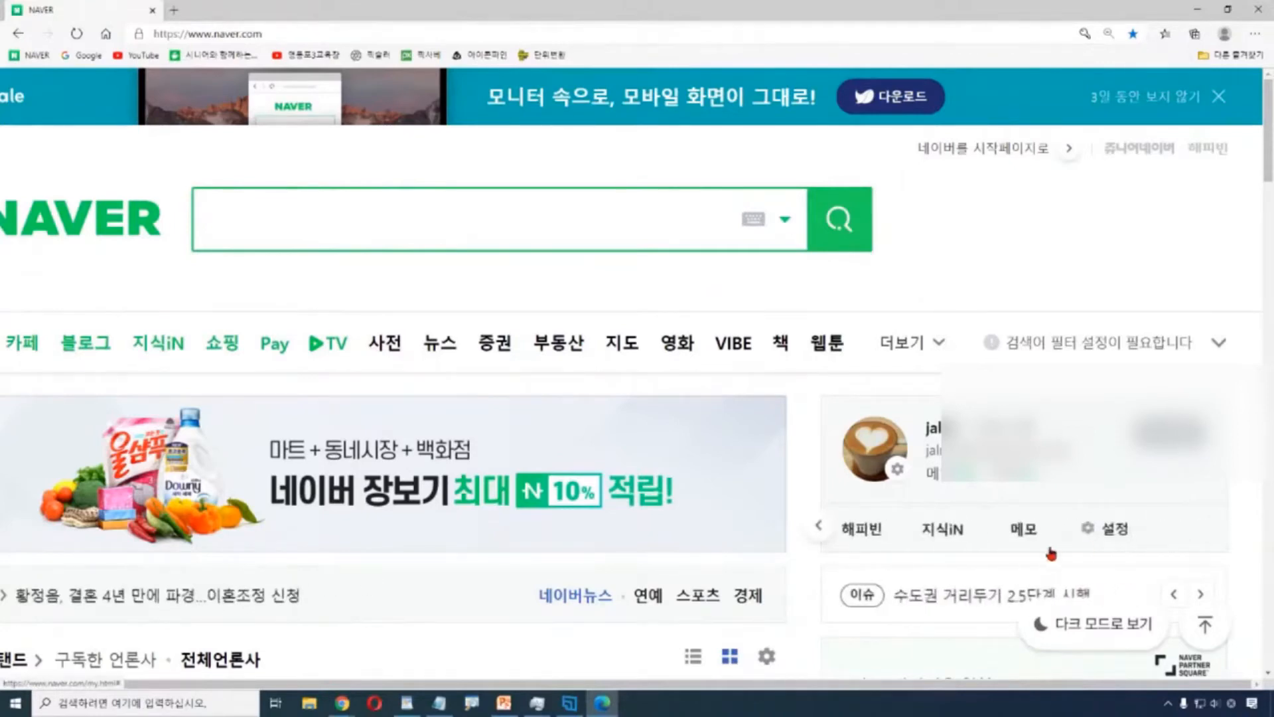
pyautogui.click(942, 485)
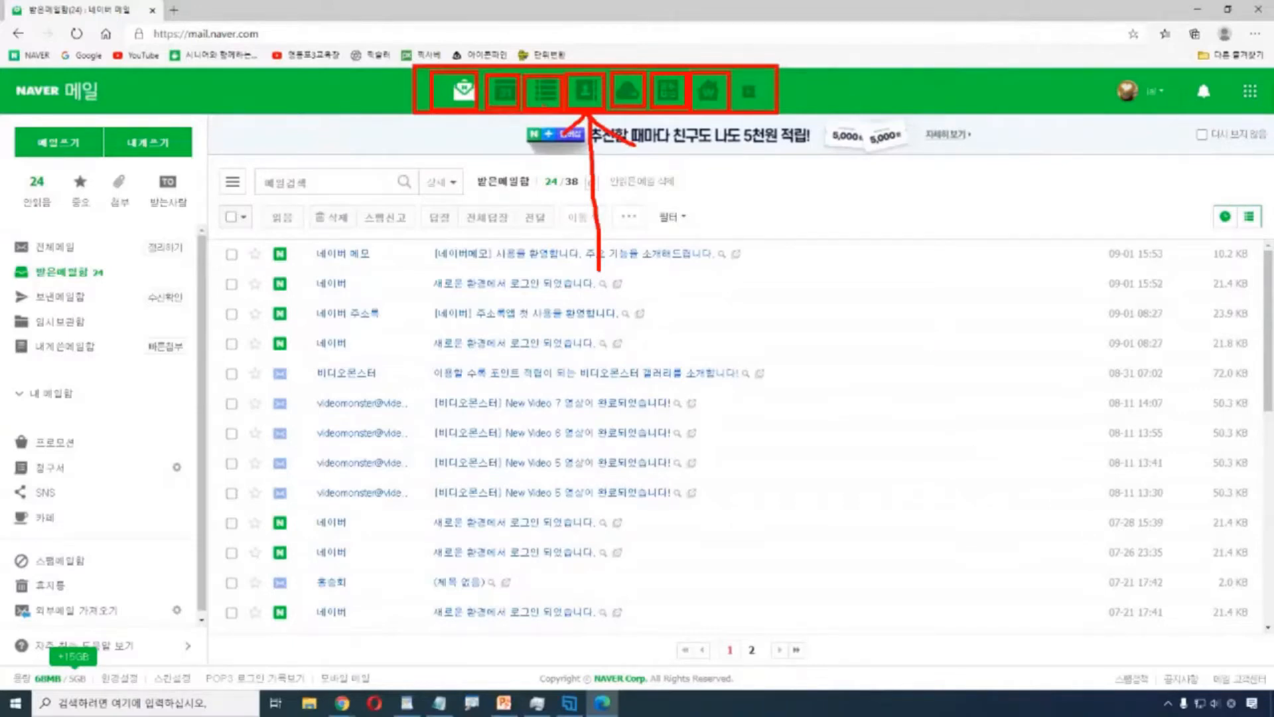
# Annotate and clear the services area, then open Naver Memo from the Mail header.
pyautogui.moveTo(496, 90)
pyautogui.mouseDown()
pyautogui.moveTo(492, 177)
pyautogui.moveTo(543, 82)
pyautogui.mouseUp()
pyautogui.moveTo(508, 197)
pyautogui.mouseDown()
pyautogui.moveTo(544, 211)
pyautogui.moveTo(262, 178)
pyautogui.mouseUp()
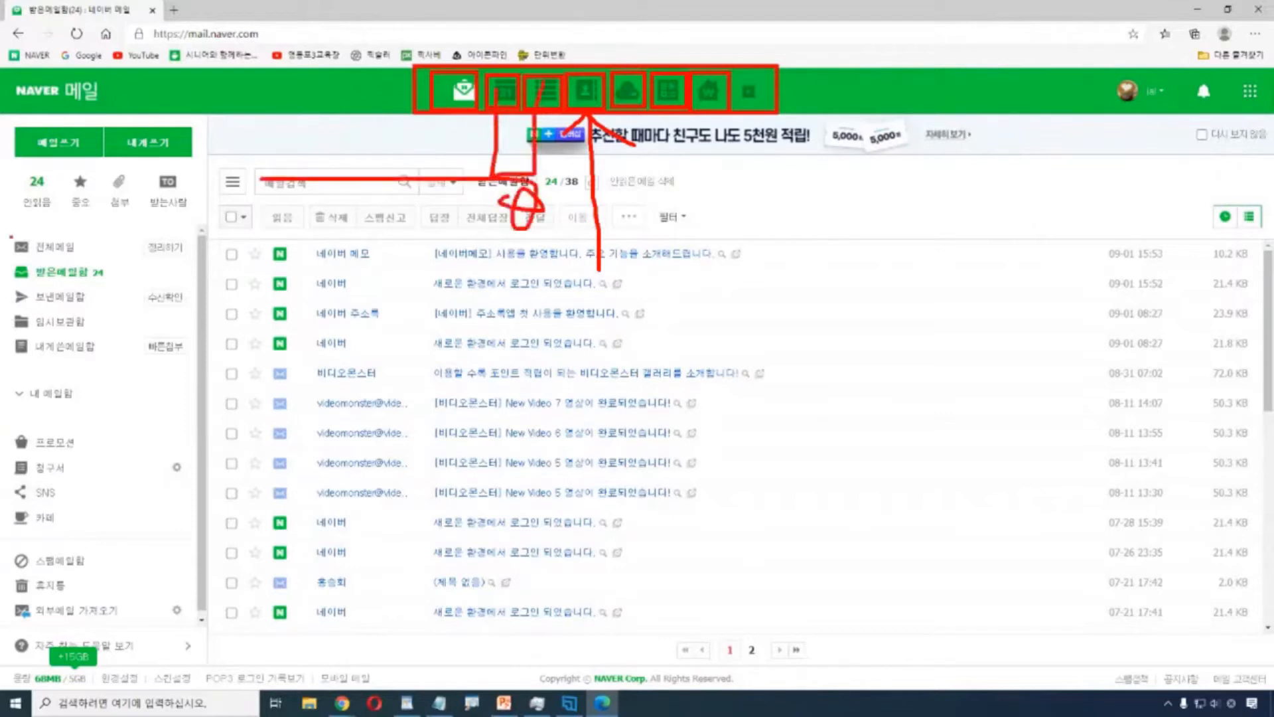
pyautogui.press('Escape')
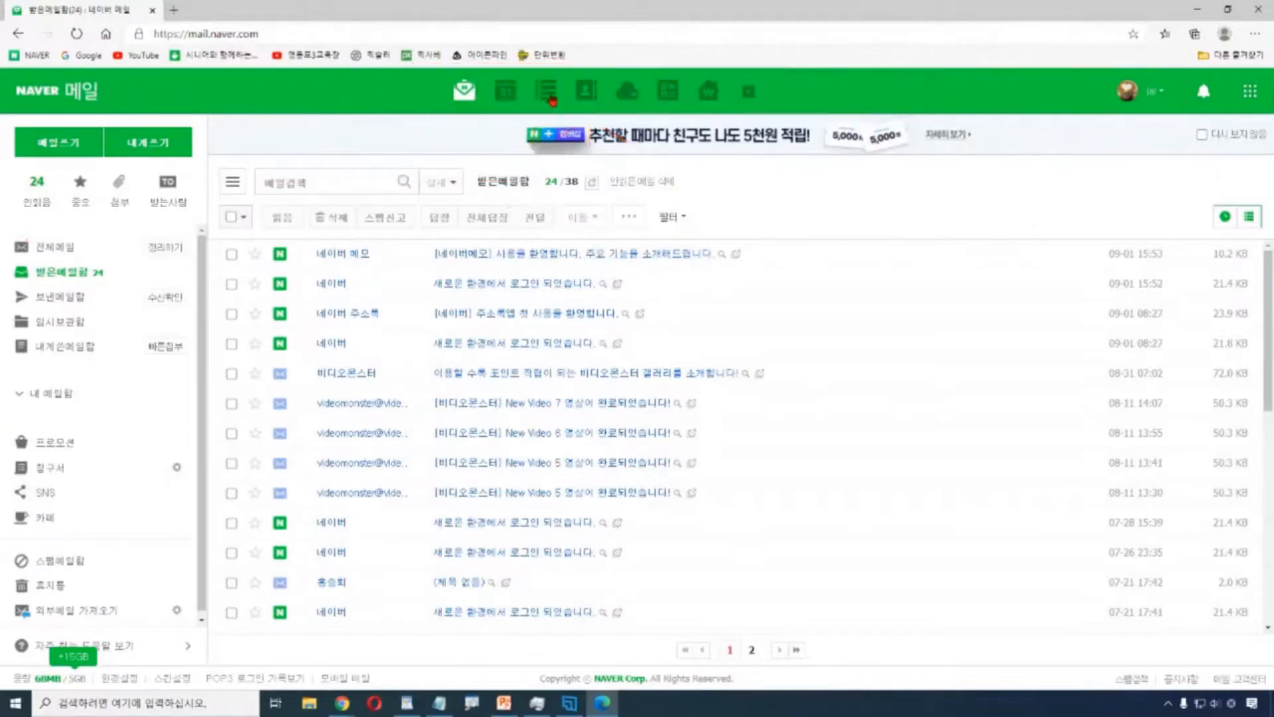
pyautogui.click(551, 96)
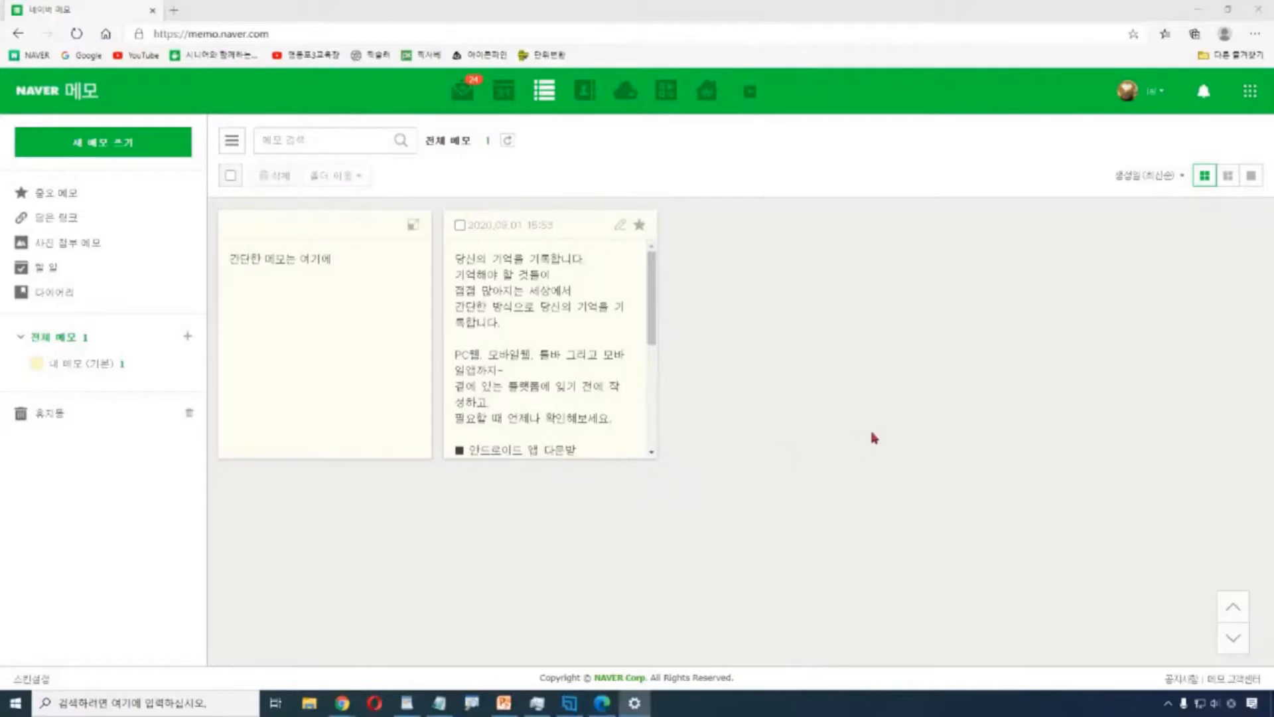
# Drag on the memo list to scroll the second memo.
pyautogui.moveTo(653, 310); pyautogui.dragTo(676, 241)
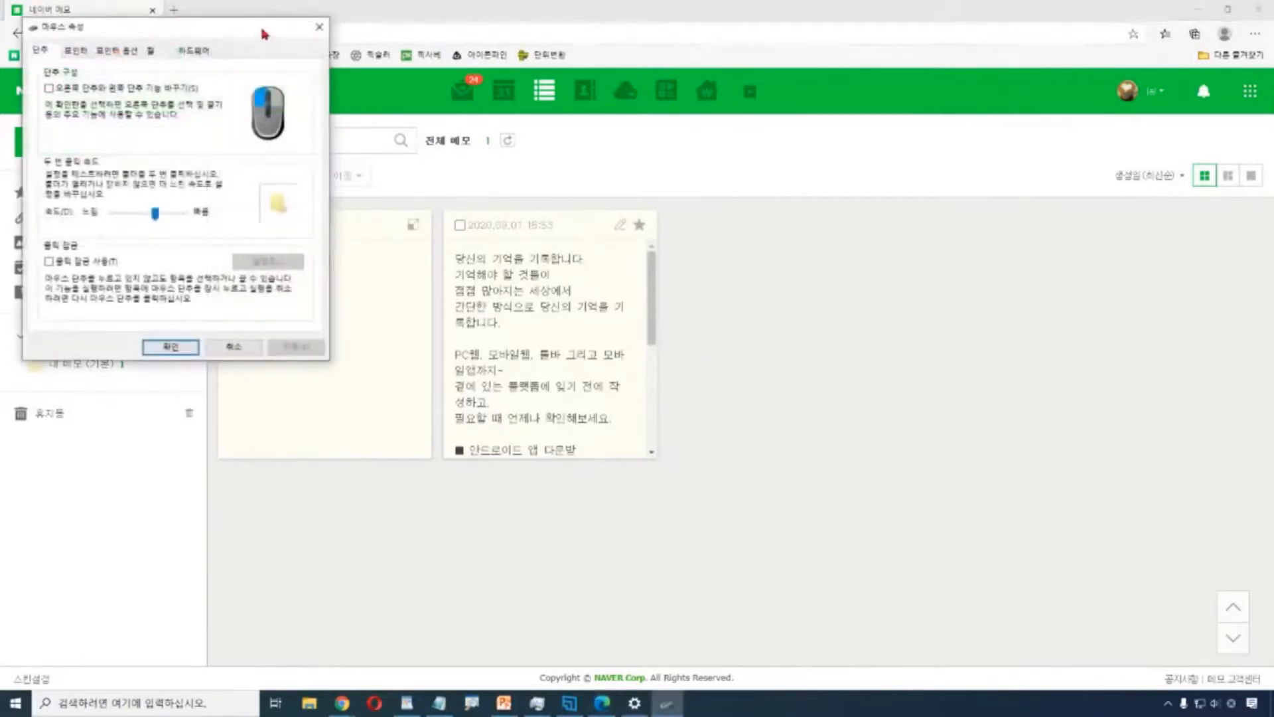
# Close the Mouse Properties dialog to reveal the memo list.
pyautogui.click(319, 27)
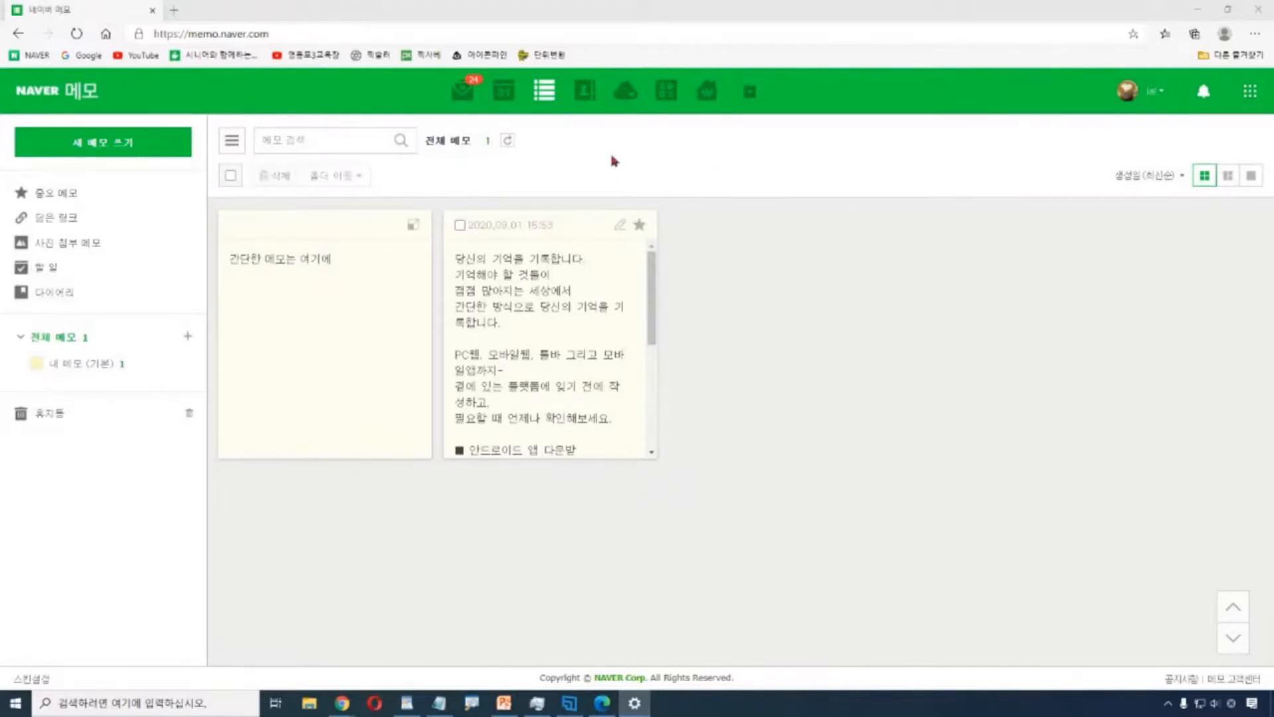
pyautogui.press('ctrl')
pyautogui.click(96, 157)
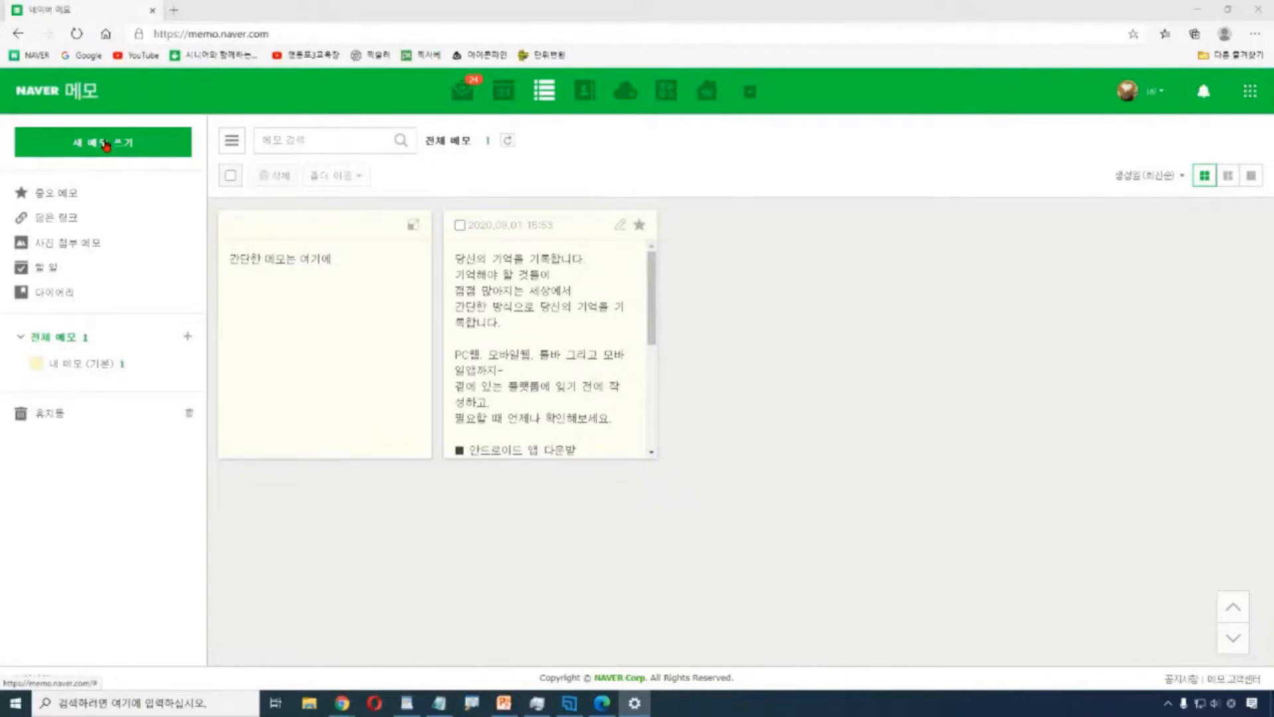
# Start a new memo with 새 메모 쓰기 and place the cursor in its body.
pyautogui.click(105, 144)
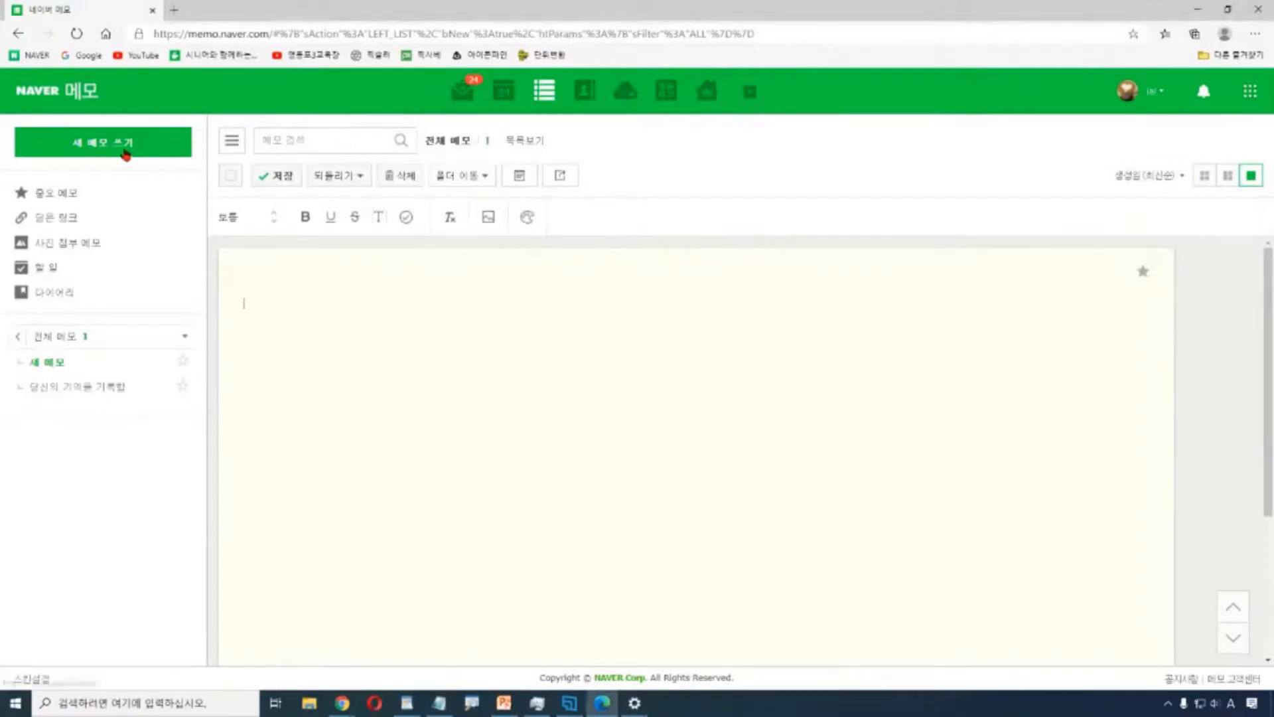
pyautogui.click(125, 155)
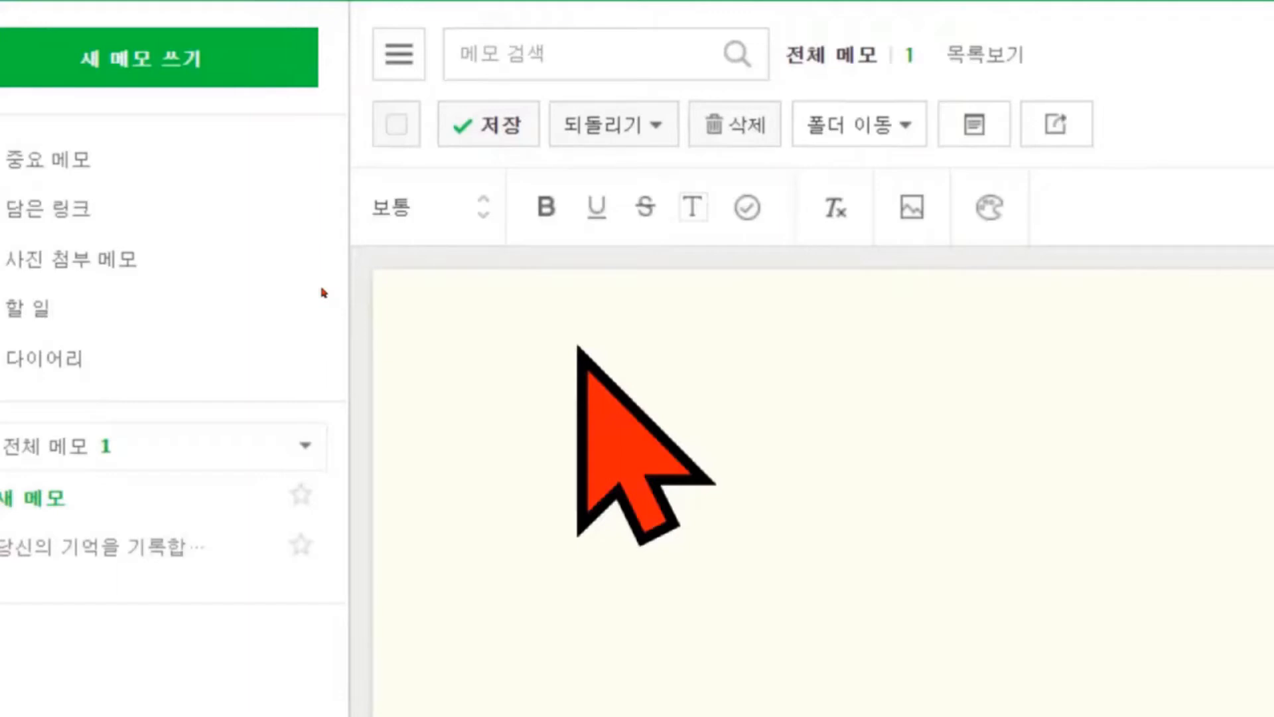
# Type the title line '9월 정보화교실 종강안내', fixing typos along the way.
pyautogui.write('9dnjf')
pyautogui.press('BackSpace')
pyautogui.press('BackSpace')
pyautogui.press('BackSpace')
pyautogui.press('BackSpace')
pyautogui.press('Hangul')
pyautogui.write('워')
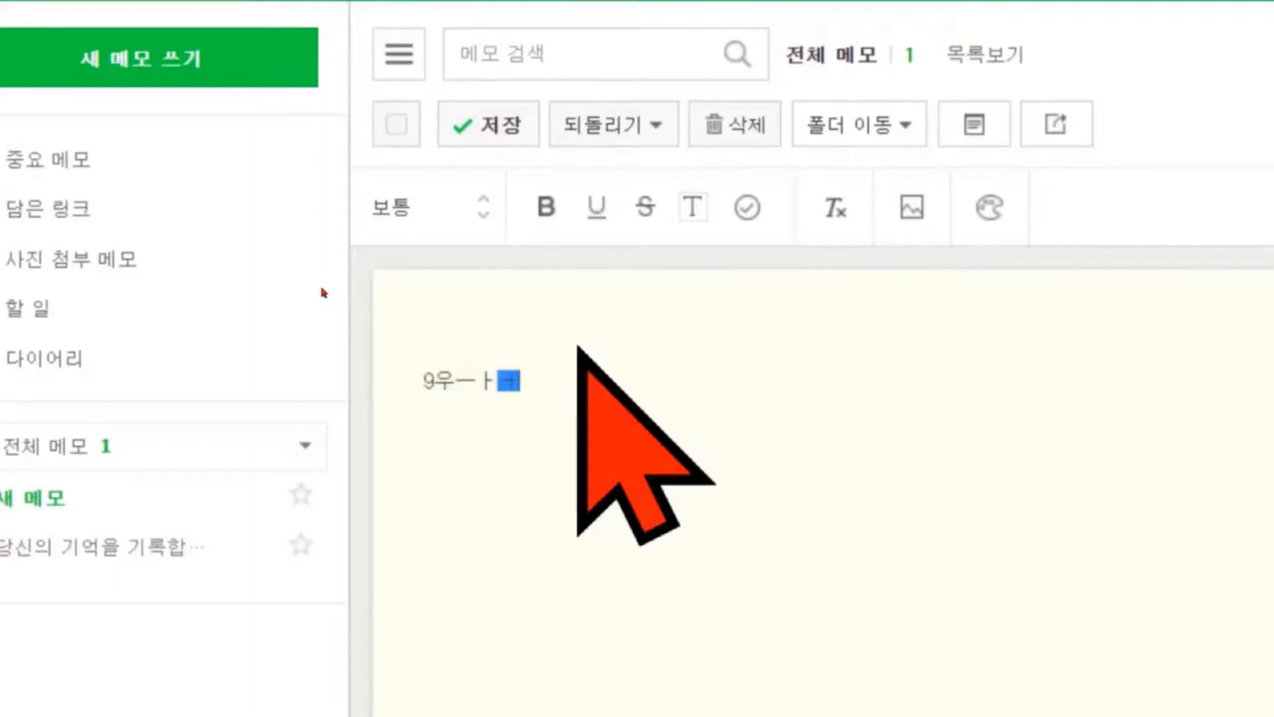
pyautogui.press('BackSpace')
pyautogui.press('BackSpace')
pyautogui.write('월 정리')
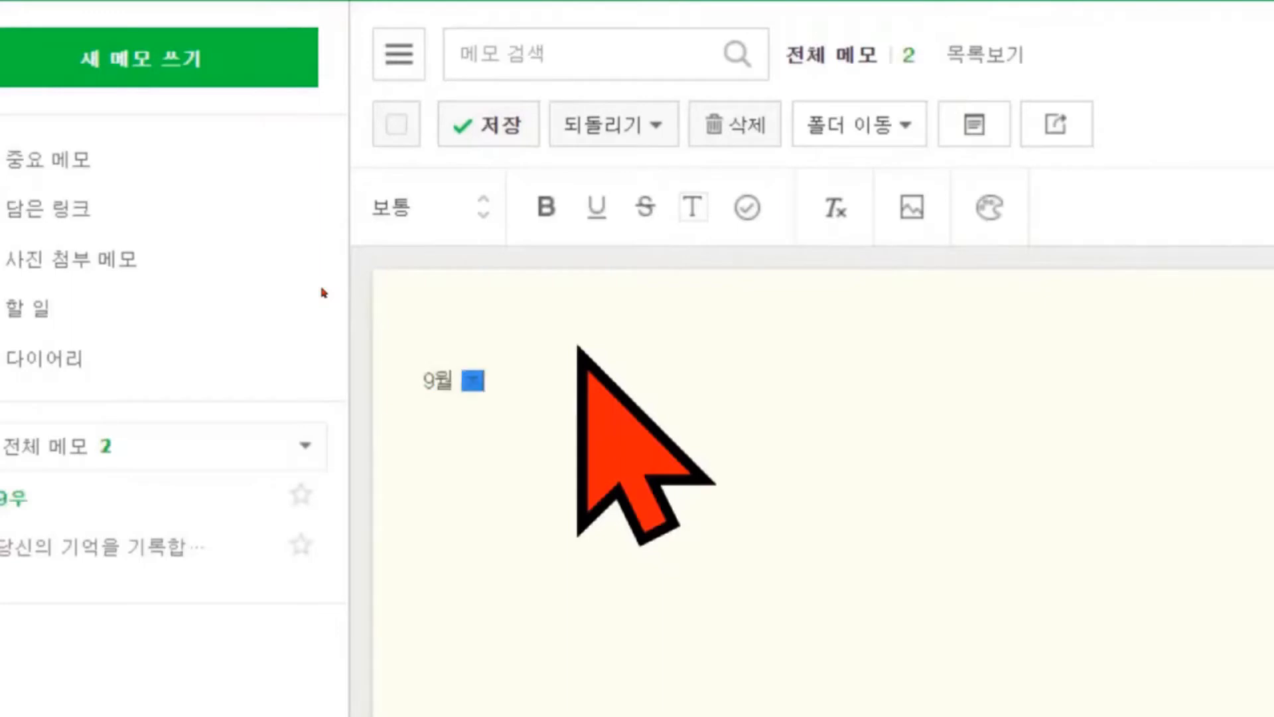
pyautogui.write('보교육')
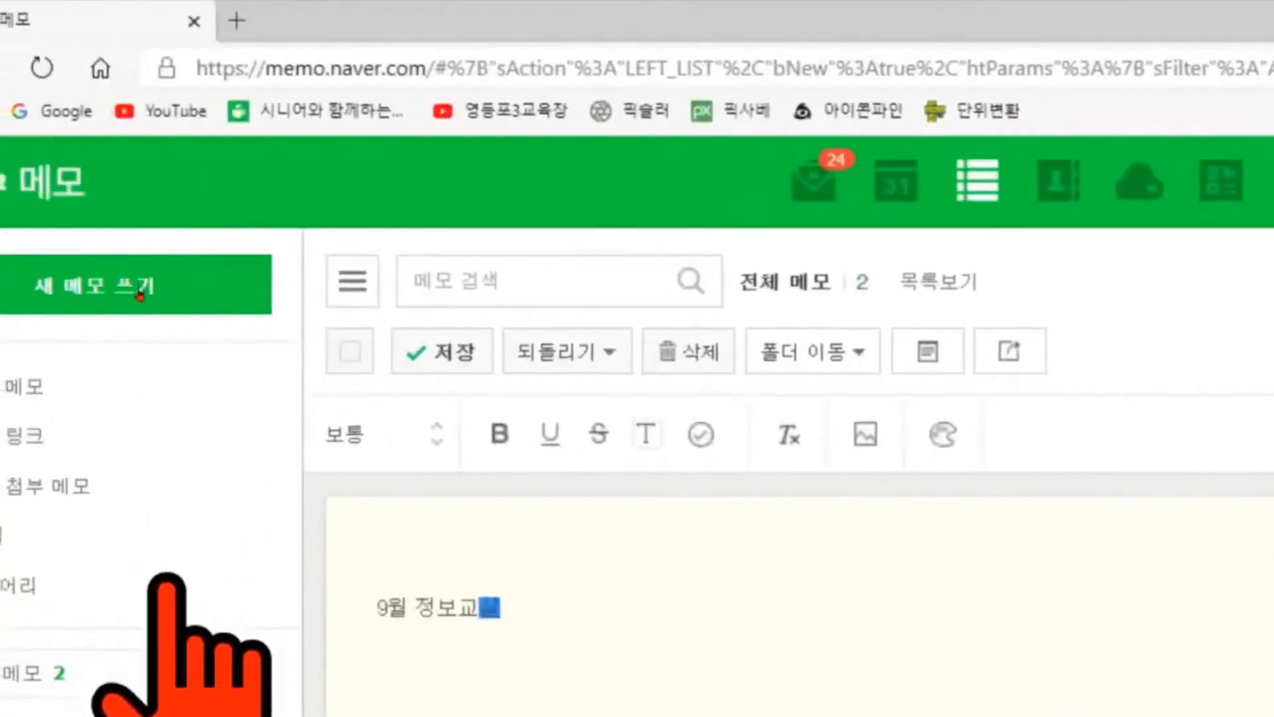
pyautogui.press('BackSpace')
pyautogui.press('BackSpace')
pyautogui.press('BackSpace')
pyautogui.press('BackSpace')
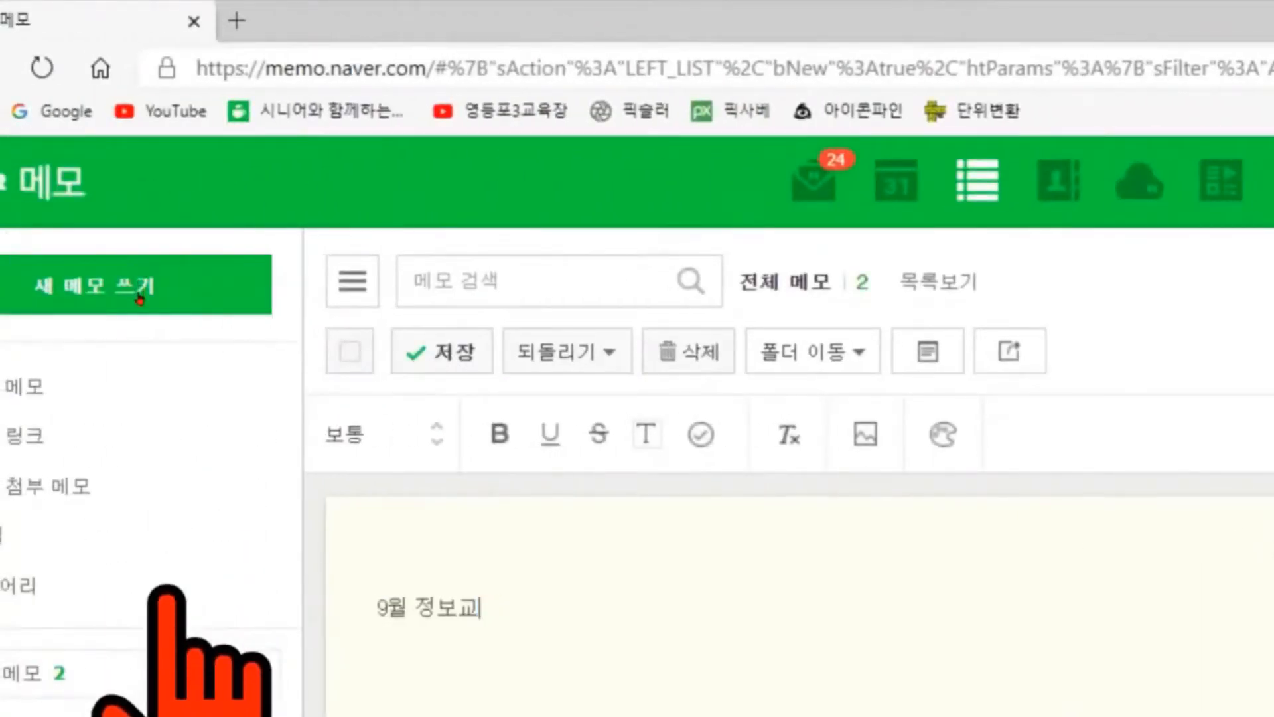
pyautogui.write('화교실 종강이안내')
# Add the second line '월수: 9월23일 종강'.
pyautogui.press('Return')
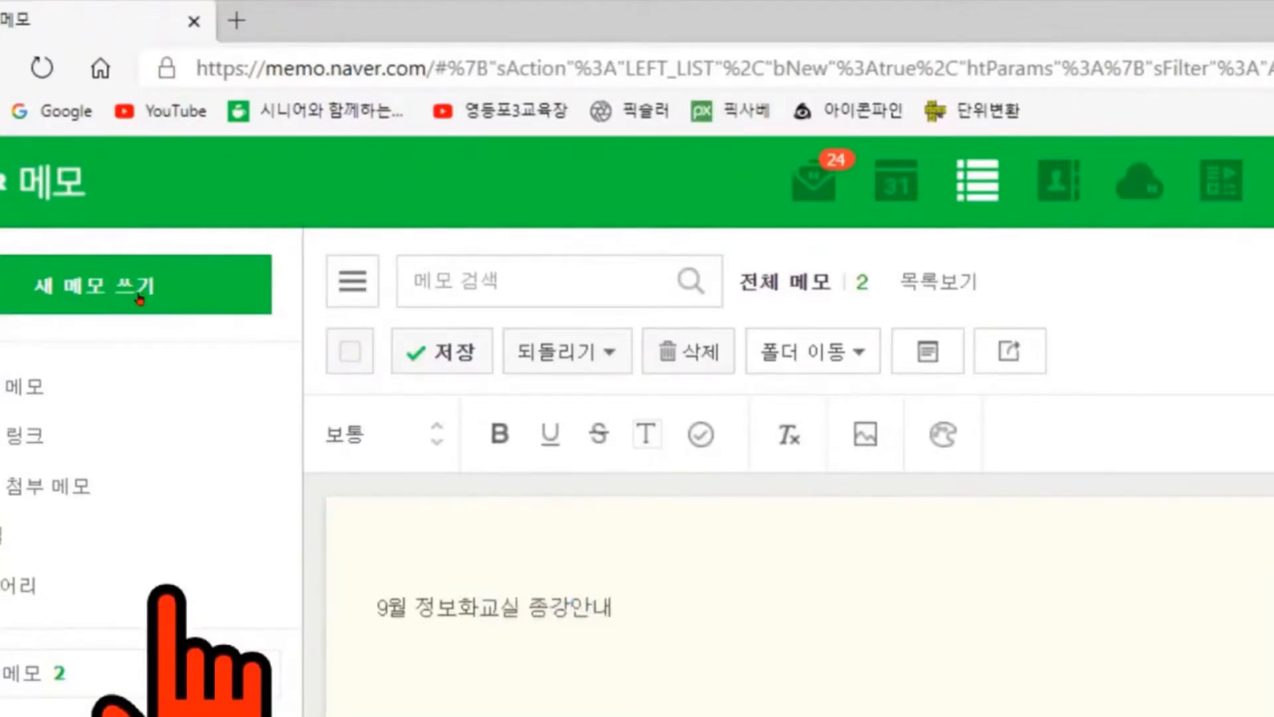
pyautogui.write('월ㄹㅇ')
pyautogui.press('BackSpace')
pyautogui.press('BackSpace')
pyautogui.press('BackSpace')
pyautogui.write('월수')
pyautogui.write(':')
pyautogui.write('9월2')
pyautogui.write('3일 종ㄱ')
pyautogui.write('ㅏㅇ')
# Add the third line '화목: 9월24일 종강입니다'.
pyautogui.press('Return')
pyautogui.write('화목 :')
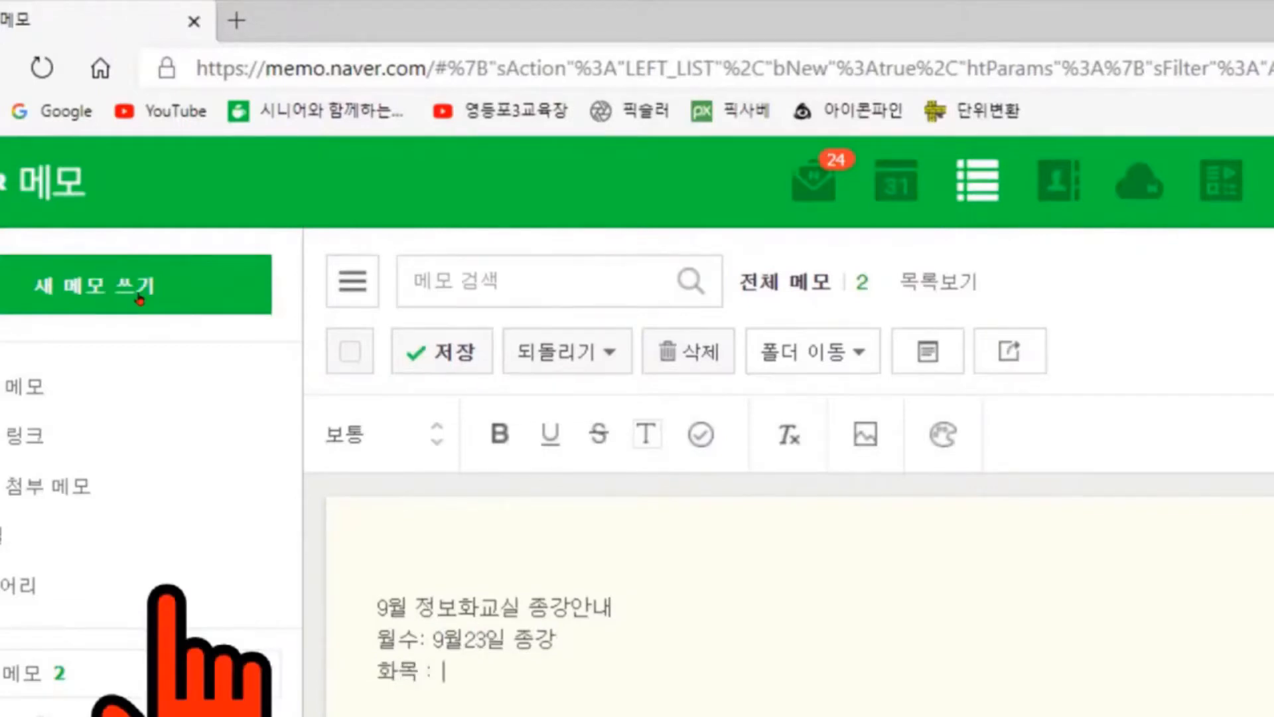
pyautogui.press('BackSpace')
pyautogui.press('BackSpace')
pyautogui.press('BackSpace')
pyautogui.write(':9월24일 종강입니대')
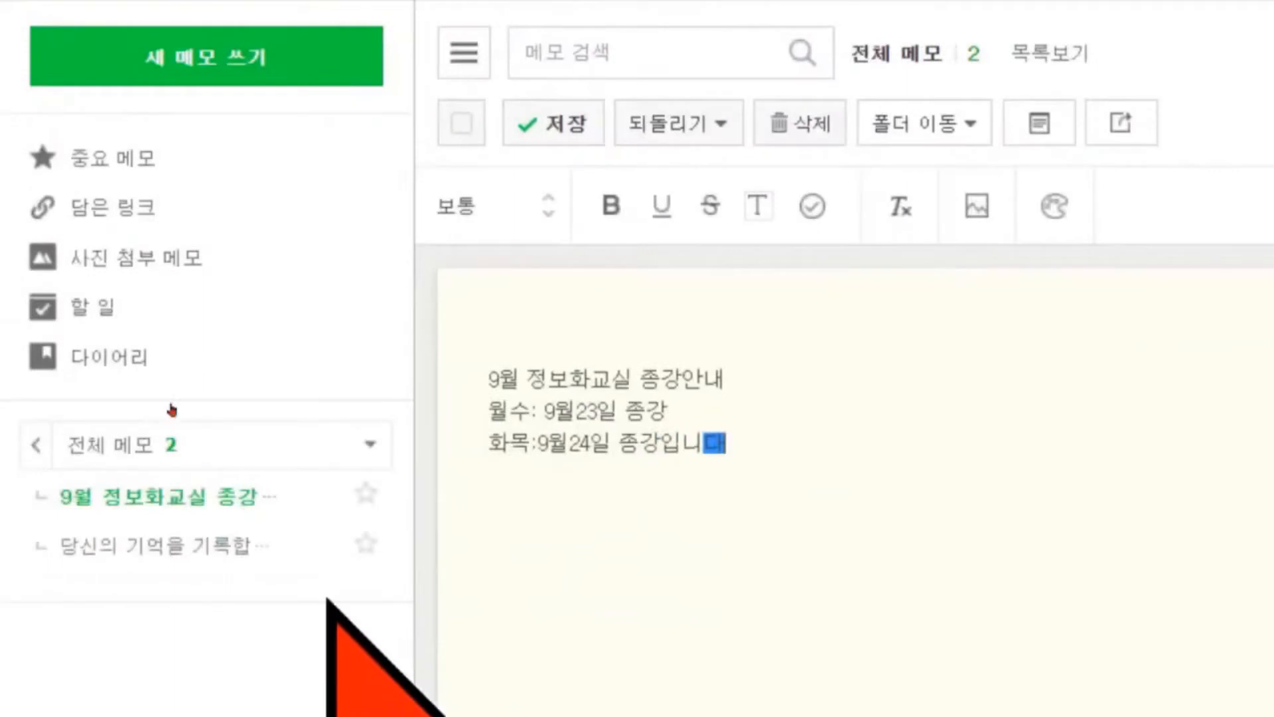
pyautogui.press('BackSpace')
pyautogui.write('다')
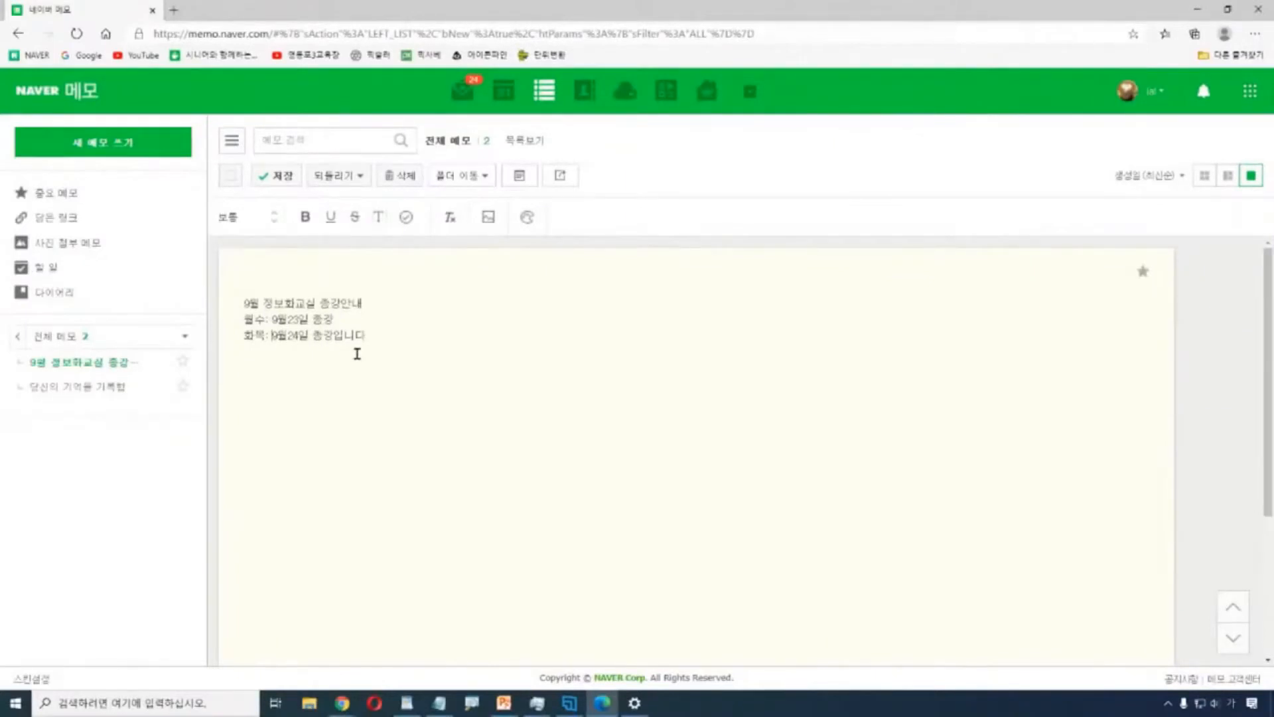
# Select all three notice lines, enlarge them to 아주크게 and make them bold.
pyautogui.hotkey('alt', 'Tab')
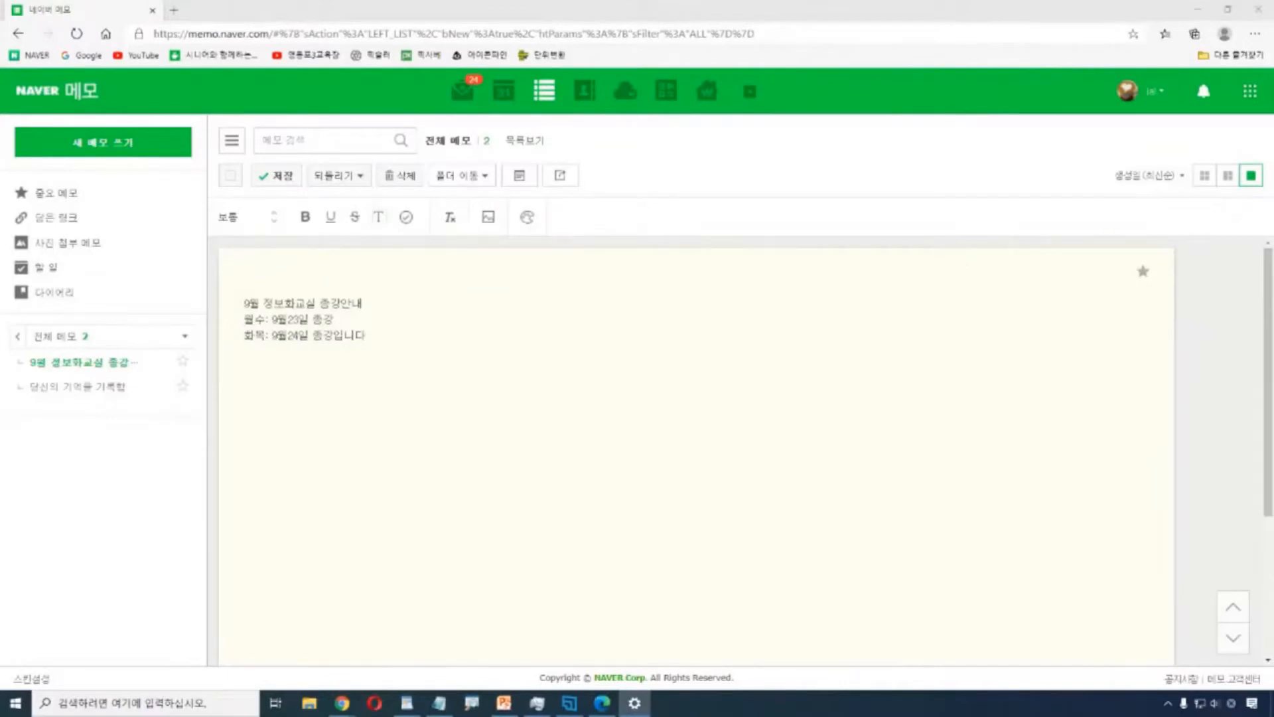
pyautogui.click(1156, 444)
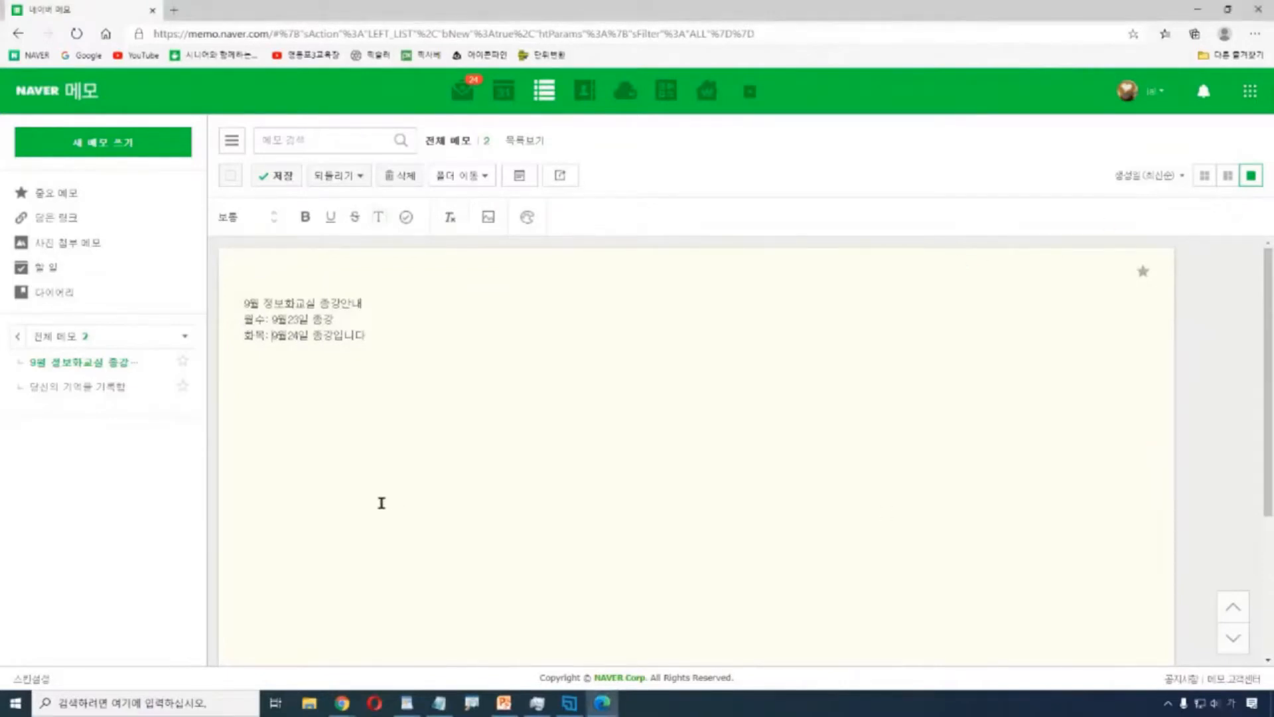
pyautogui.moveTo(431, 337); pyautogui.dragTo(232, 303)
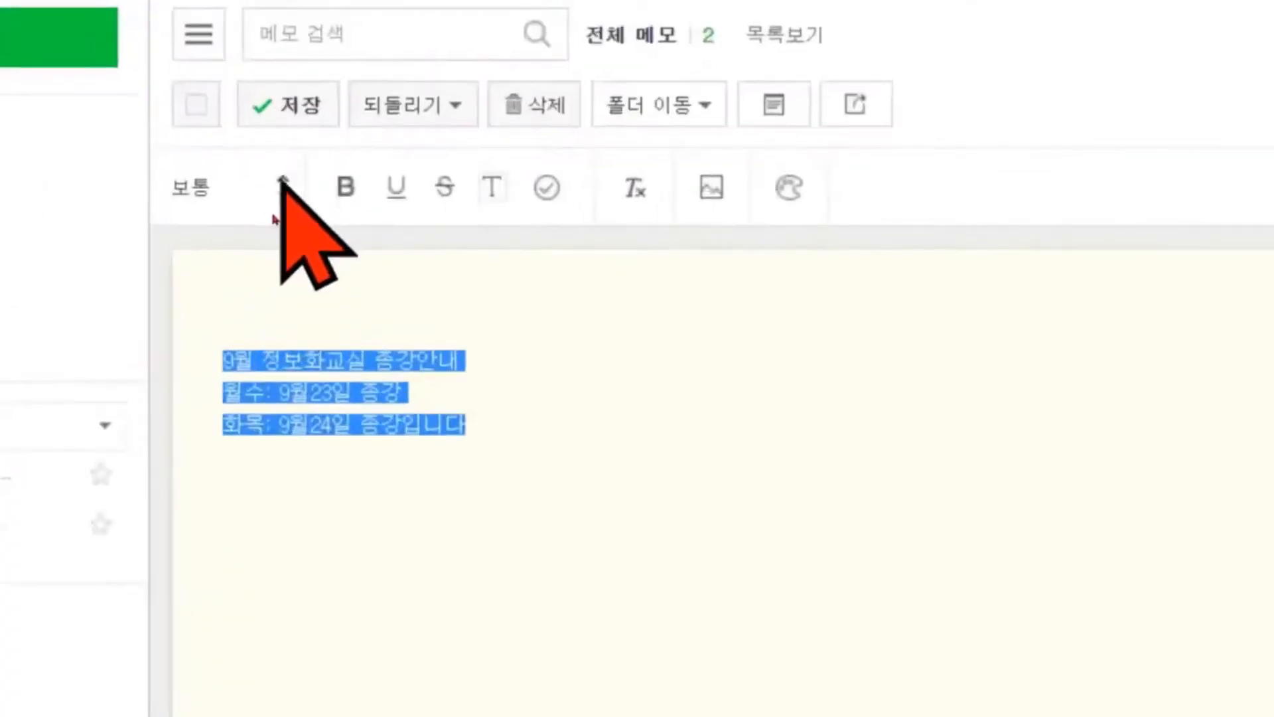
pyautogui.click(273, 213)
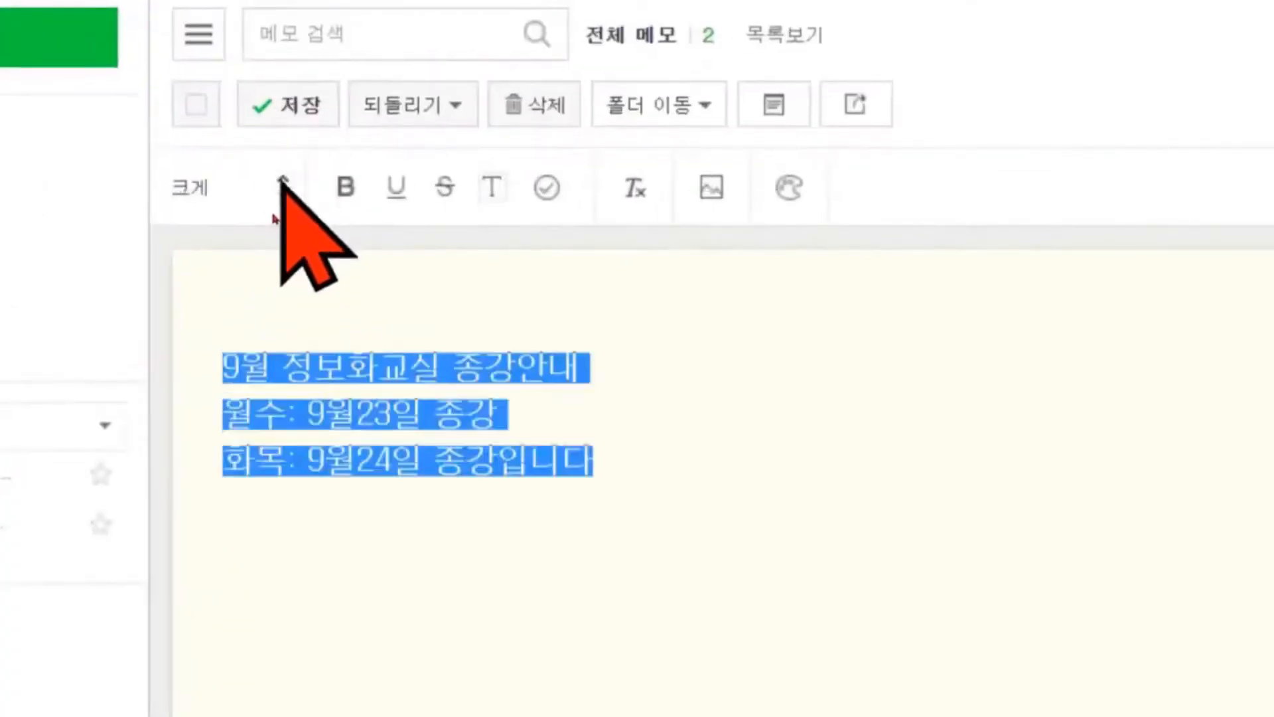
pyautogui.click(282, 180)
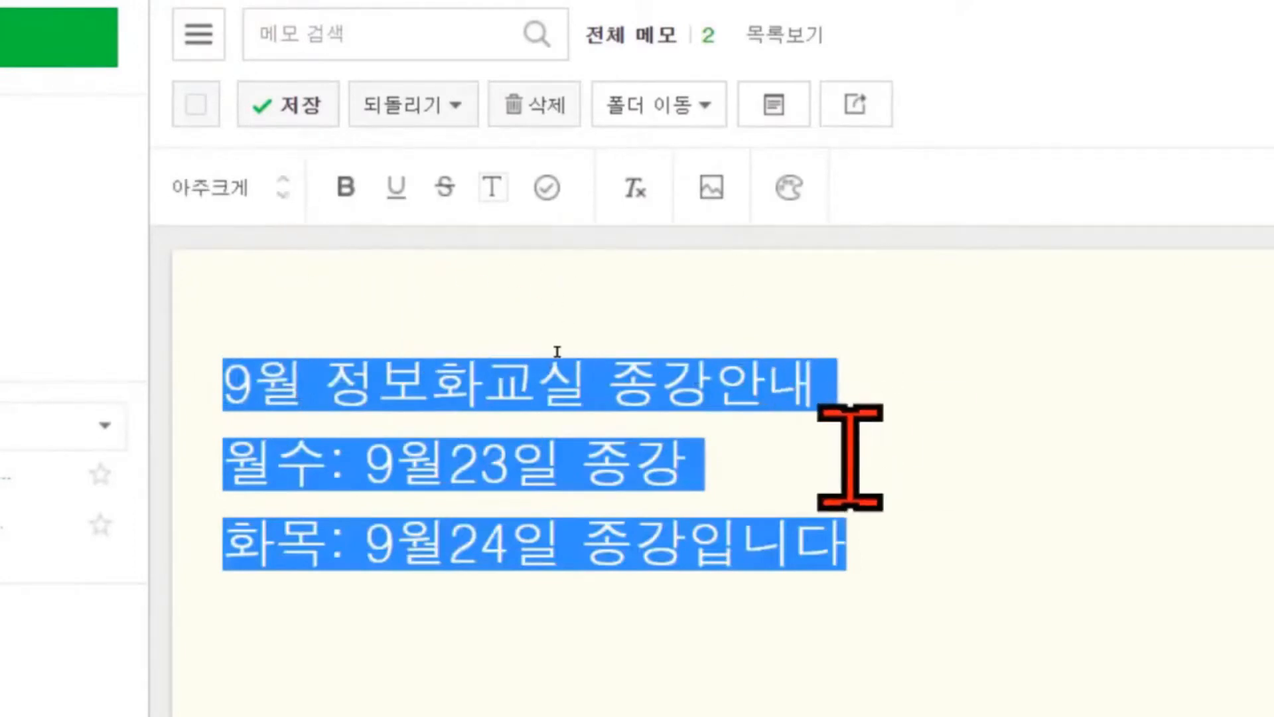
pyautogui.click(345, 188)
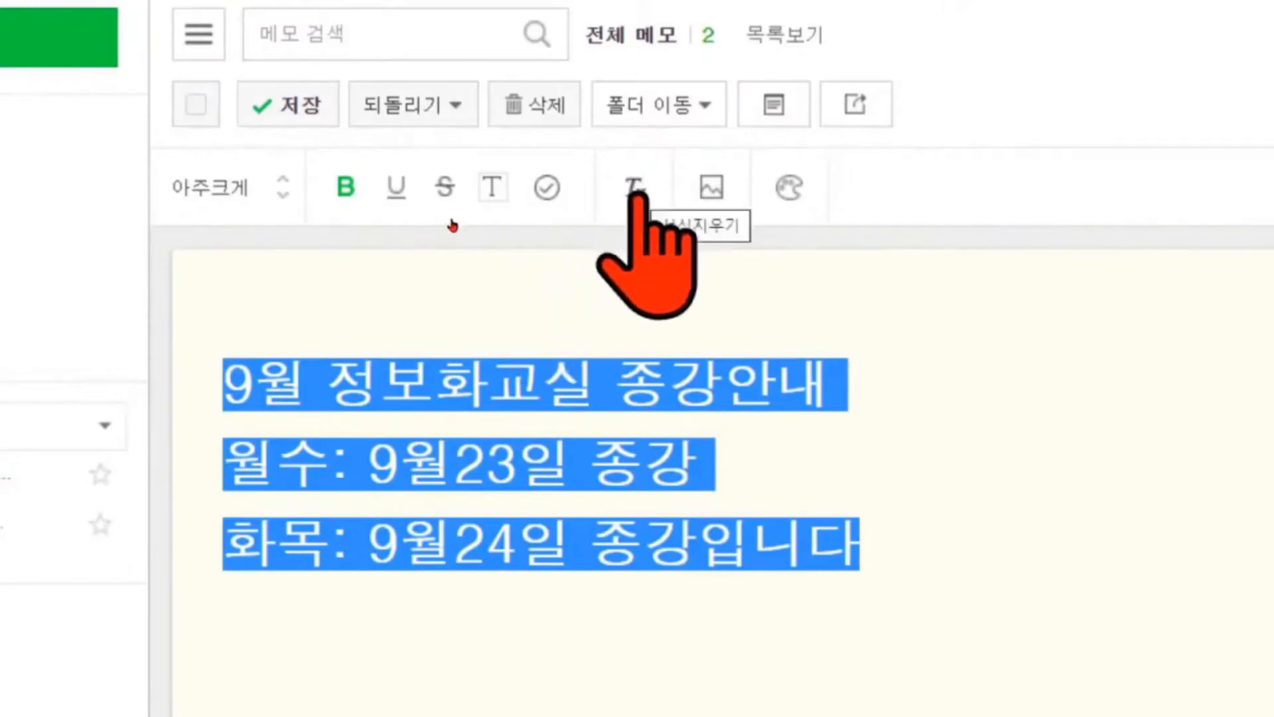
# Clear the text formatting and set the size back to 아주크게.
pyautogui.click(635, 188)
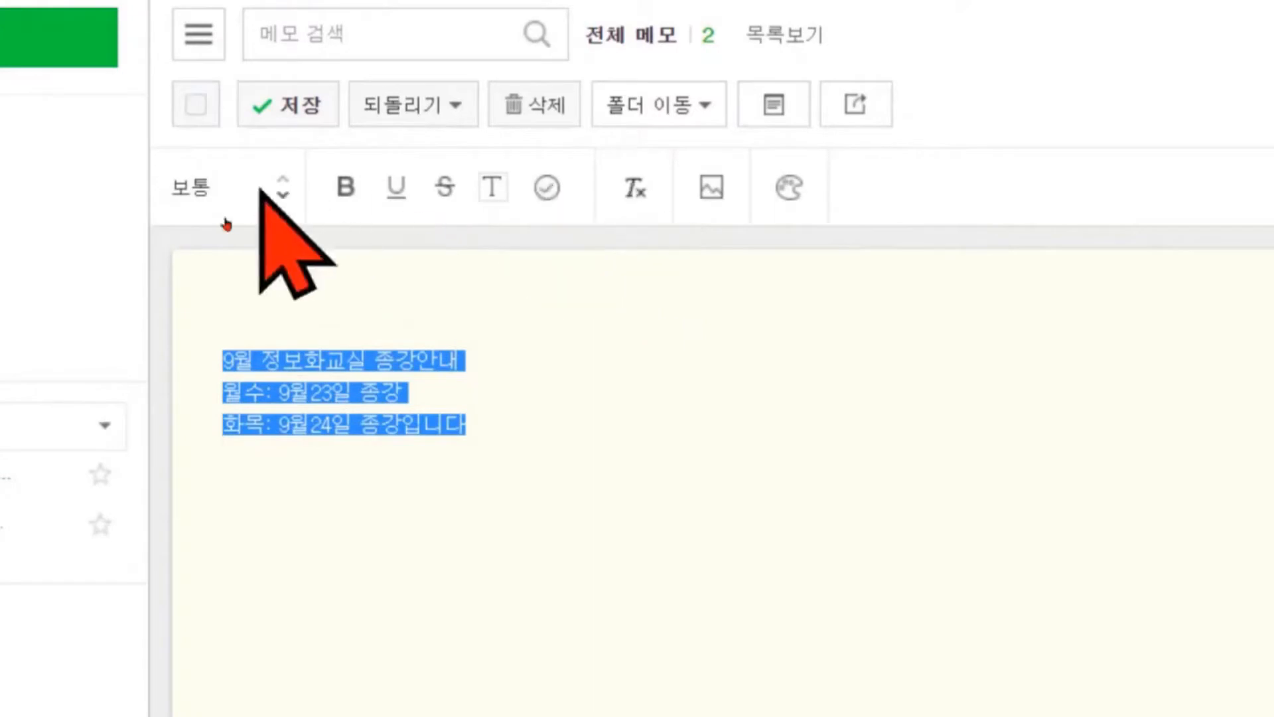
pyautogui.click(286, 178)
pyautogui.click(285, 177)
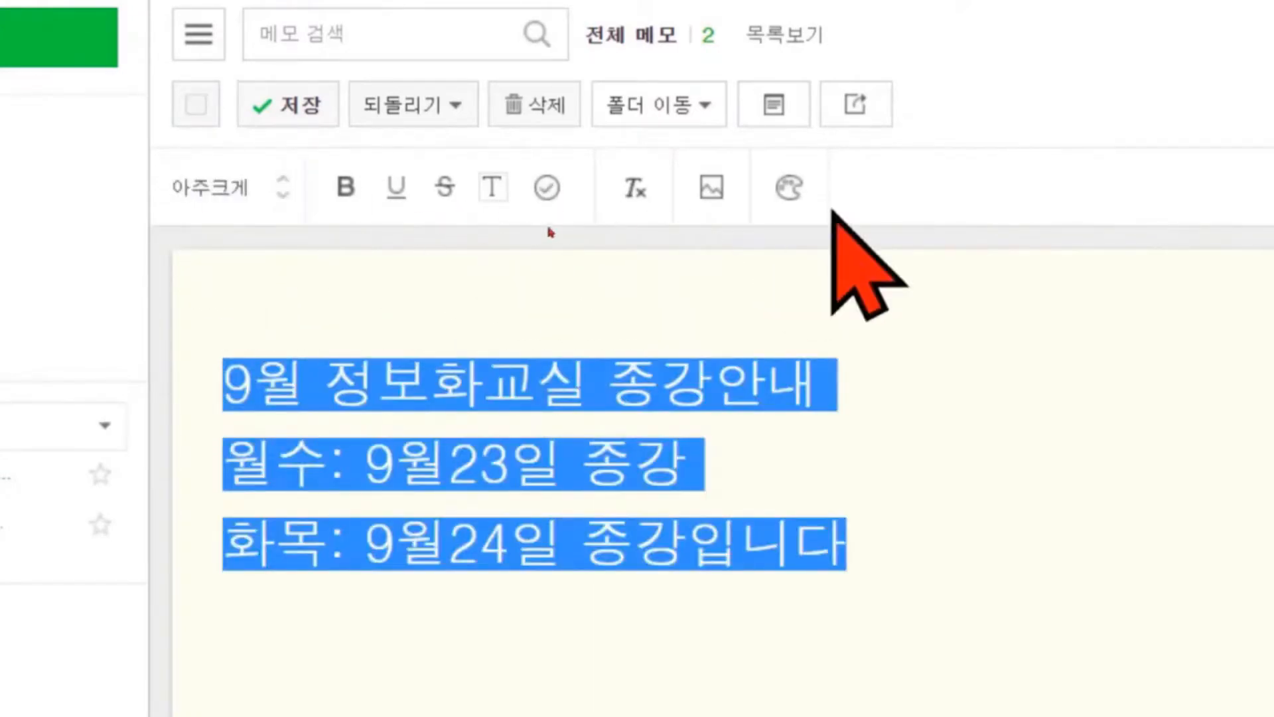
# Give the memo a light blue background and save the notice.
pyautogui.click(791, 191)
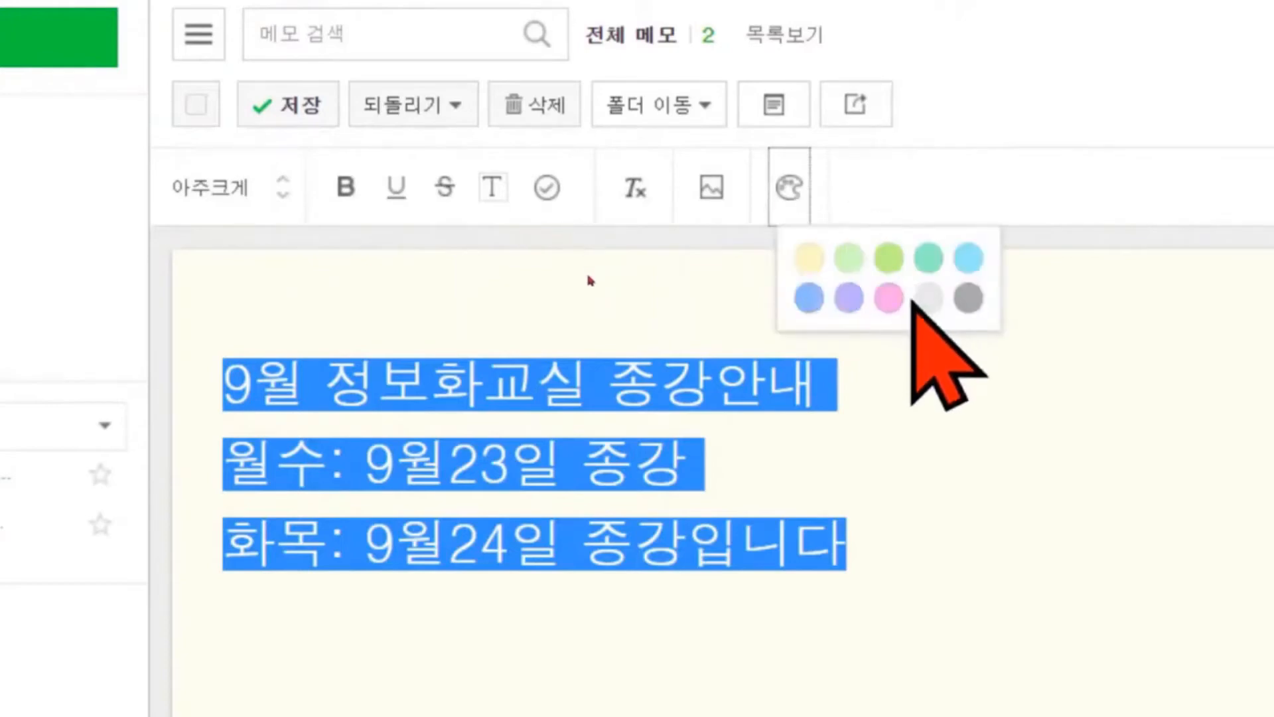
pyautogui.click(810, 298)
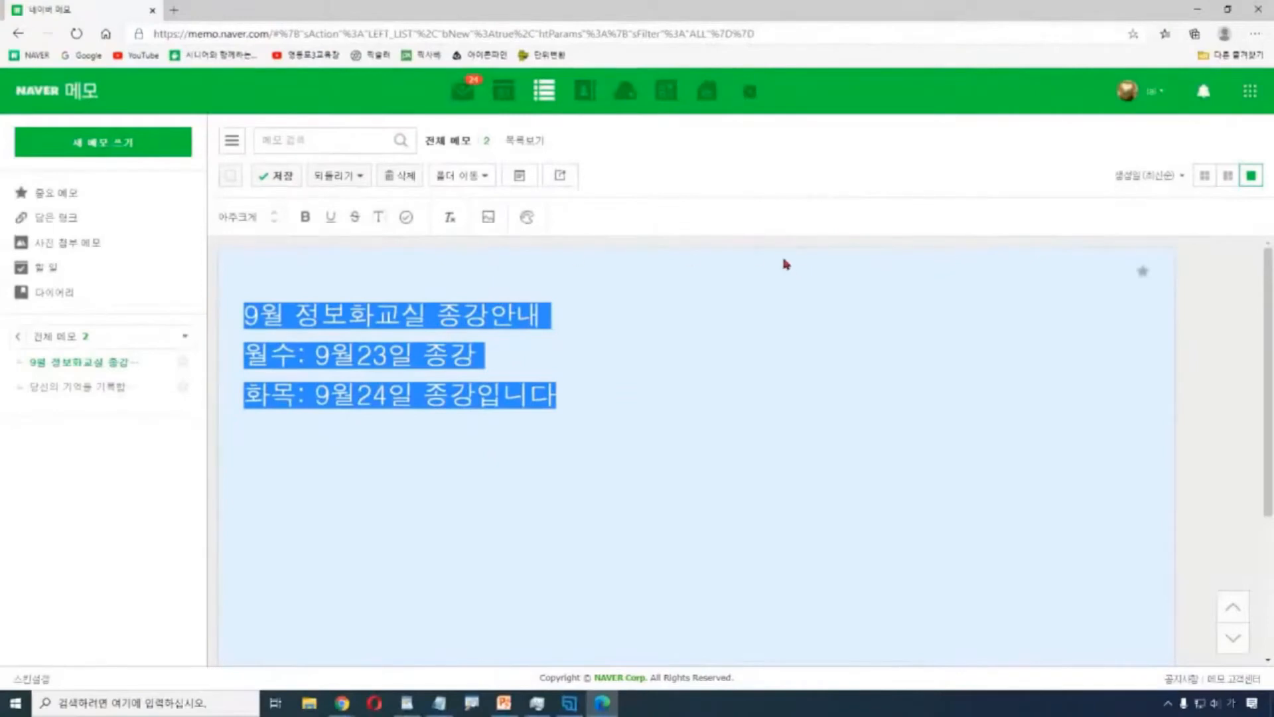
pyautogui.click(847, 240)
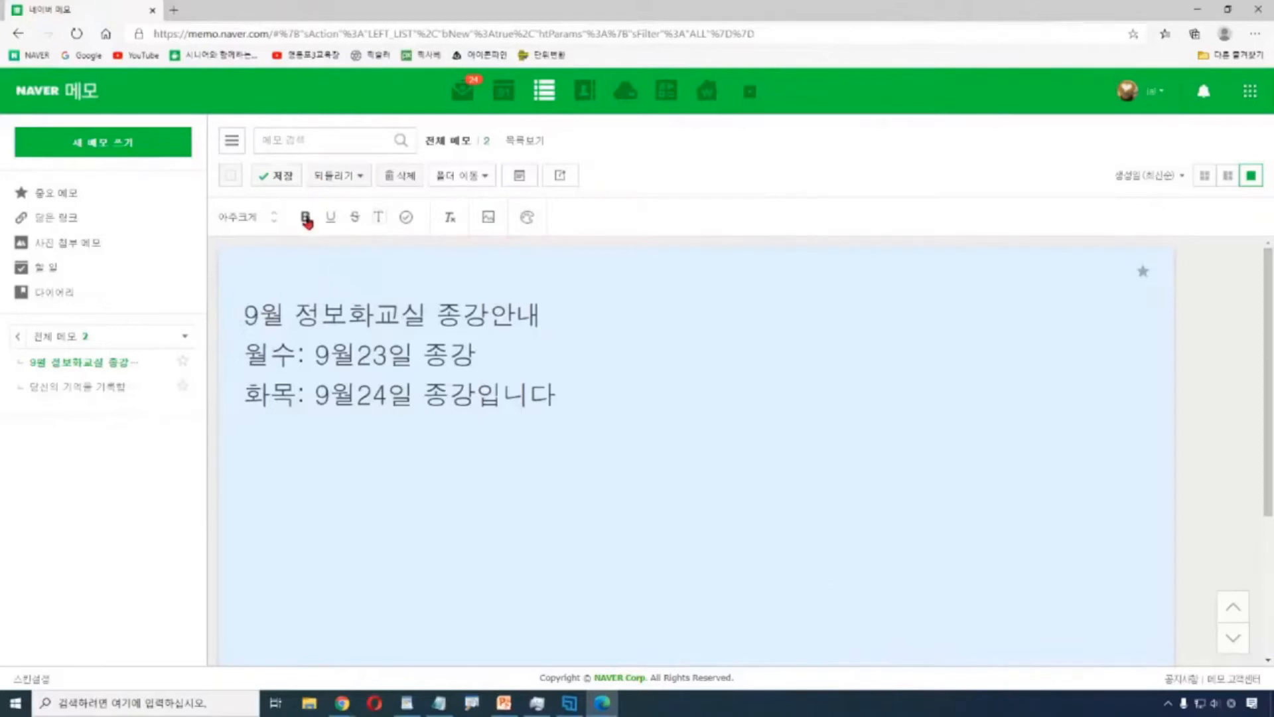
pyautogui.click(283, 187)
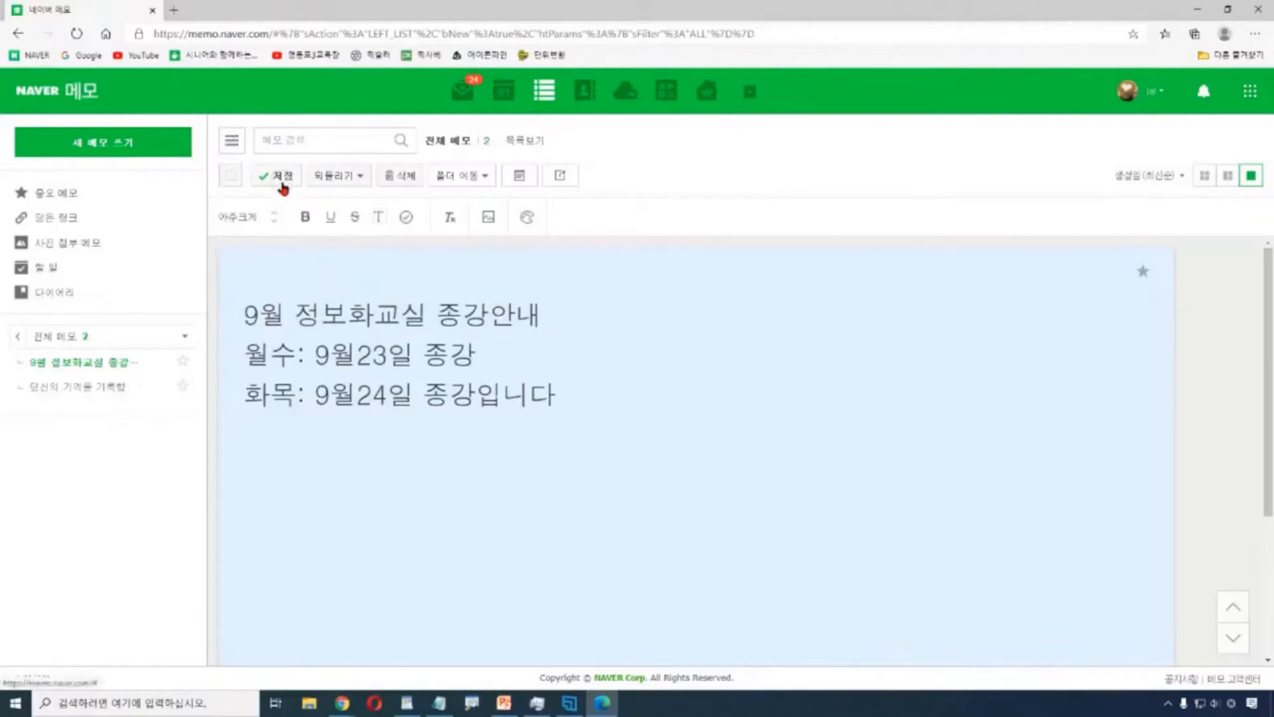
pyautogui.click(283, 185)
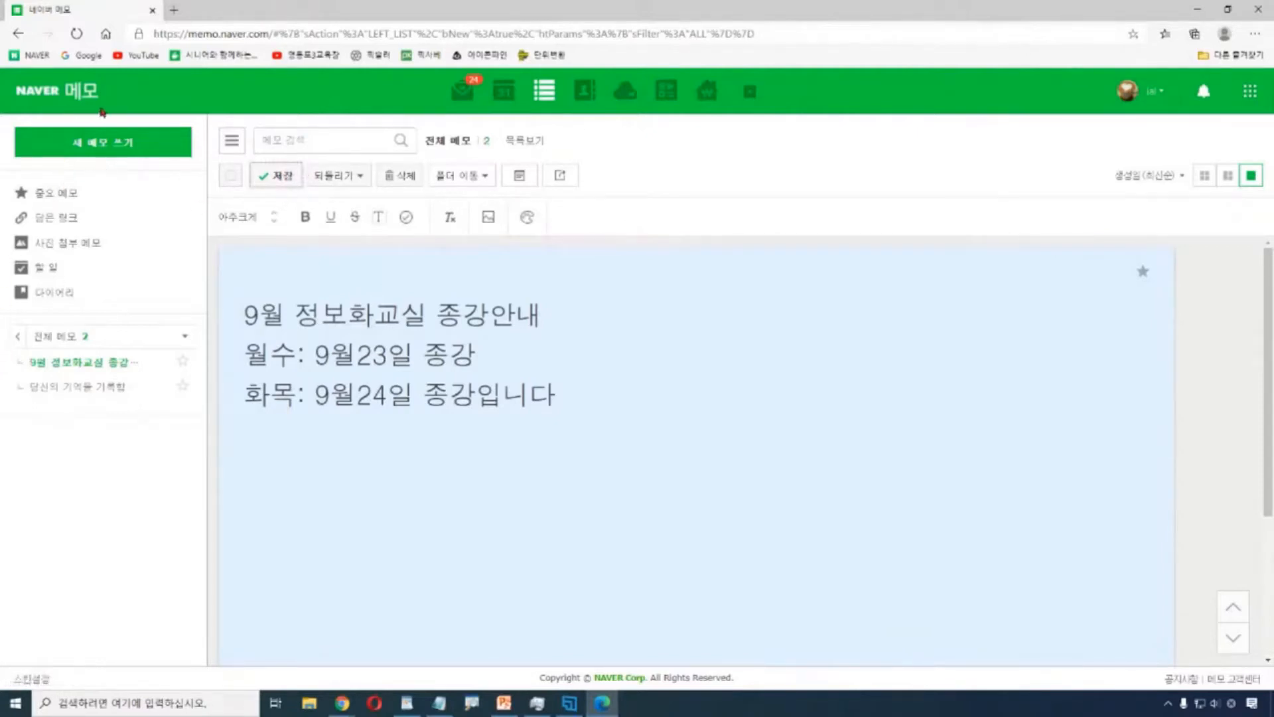
# Open the '당신의 기억을 기록합니다' sample memo and delete it, confirming the deletion.
pyautogui.click(104, 153)
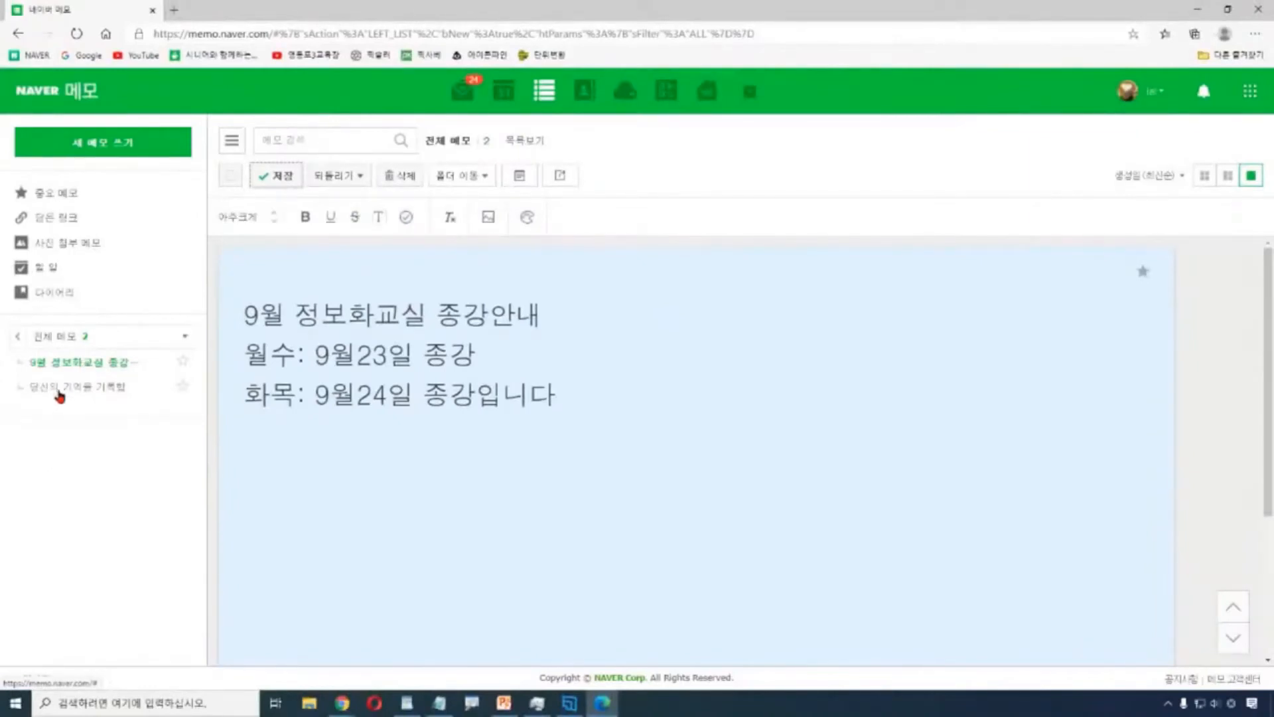
pyautogui.click(73, 393)
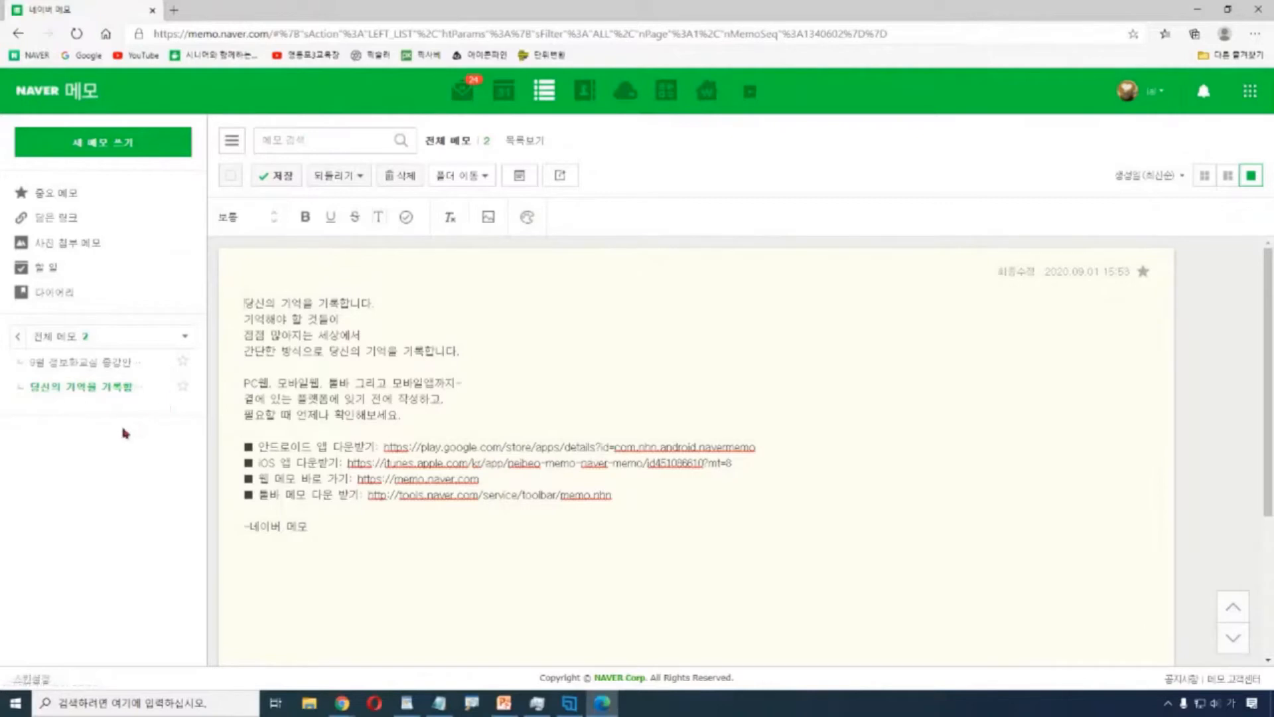
pyautogui.click(404, 179)
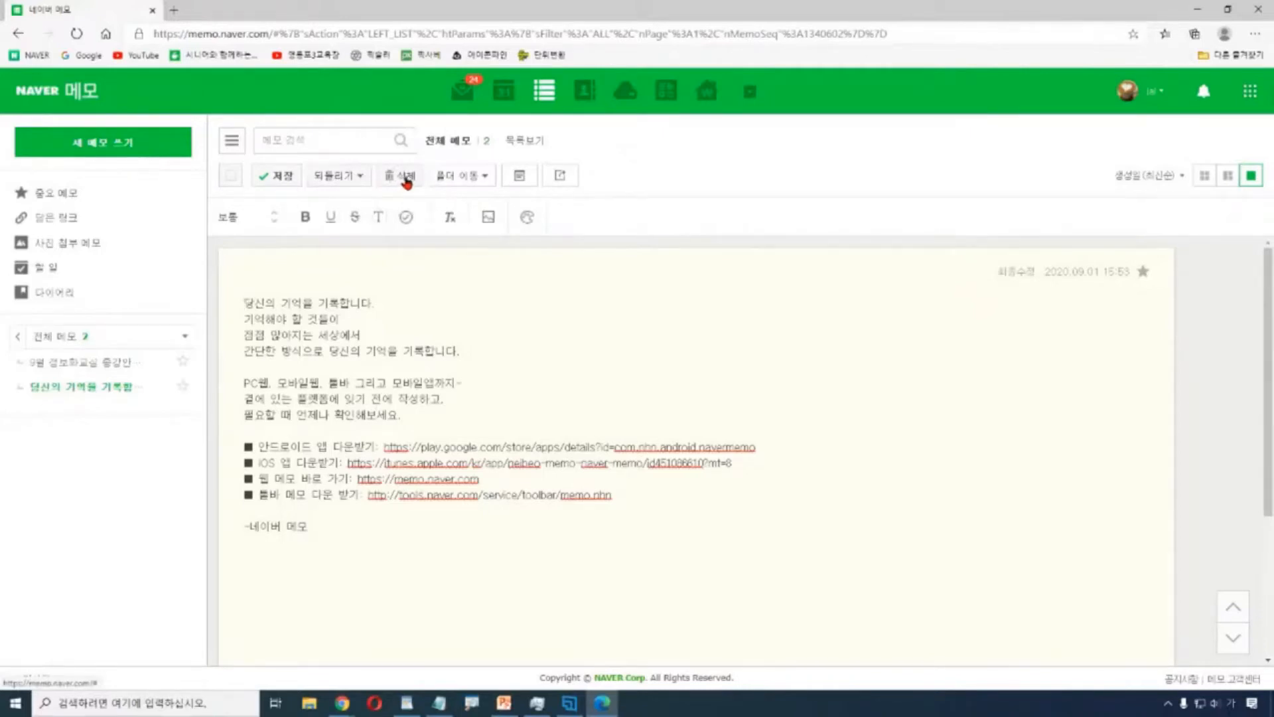
pyautogui.click(406, 179)
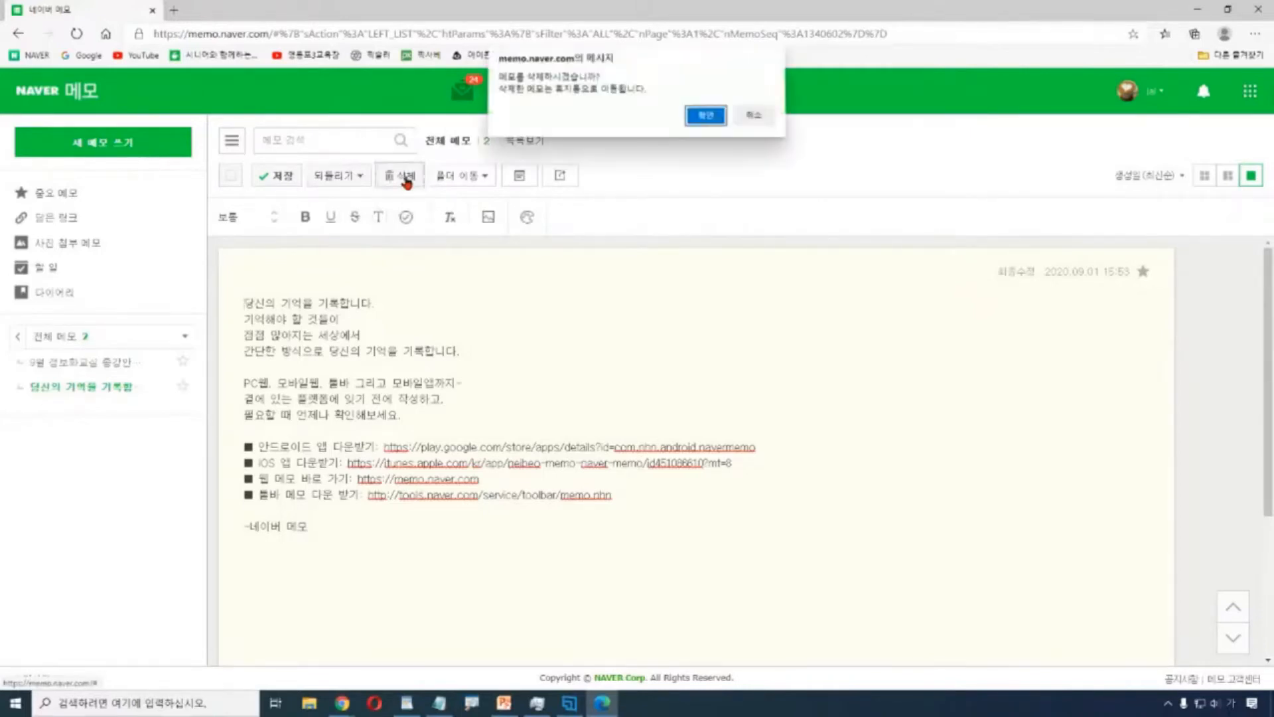
pyautogui.click(707, 119)
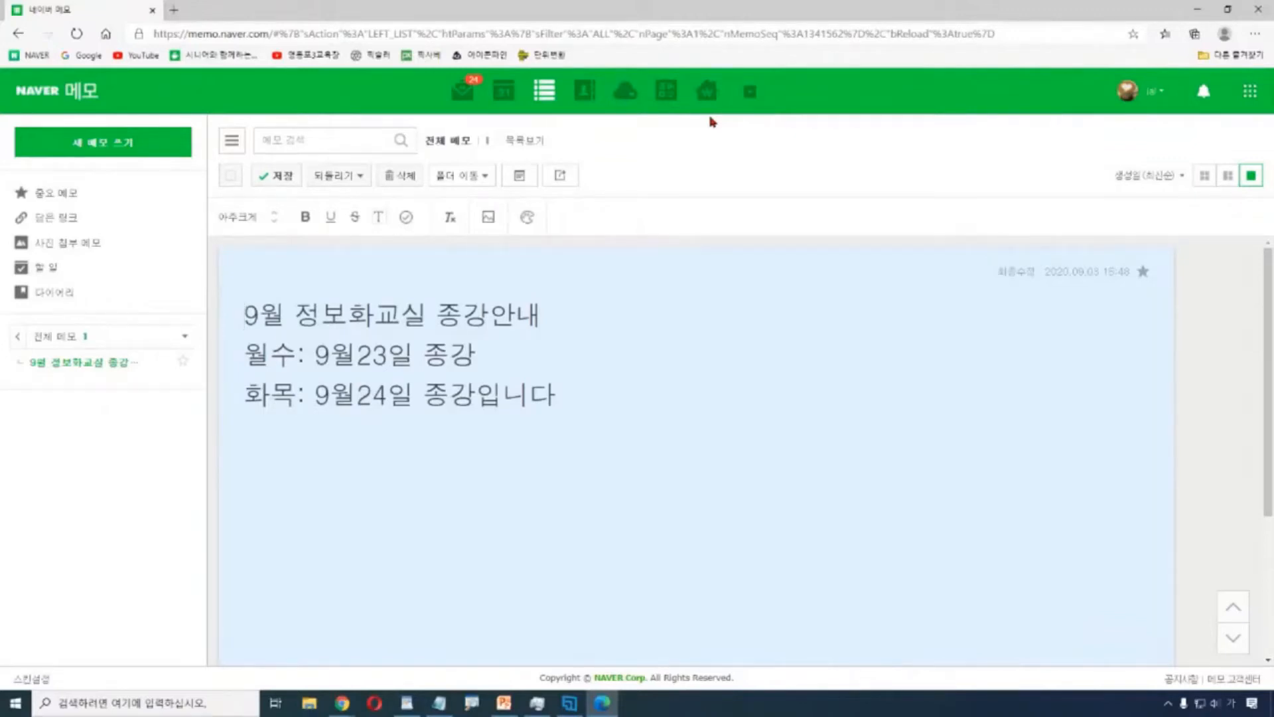
pyautogui.click(515, 106)
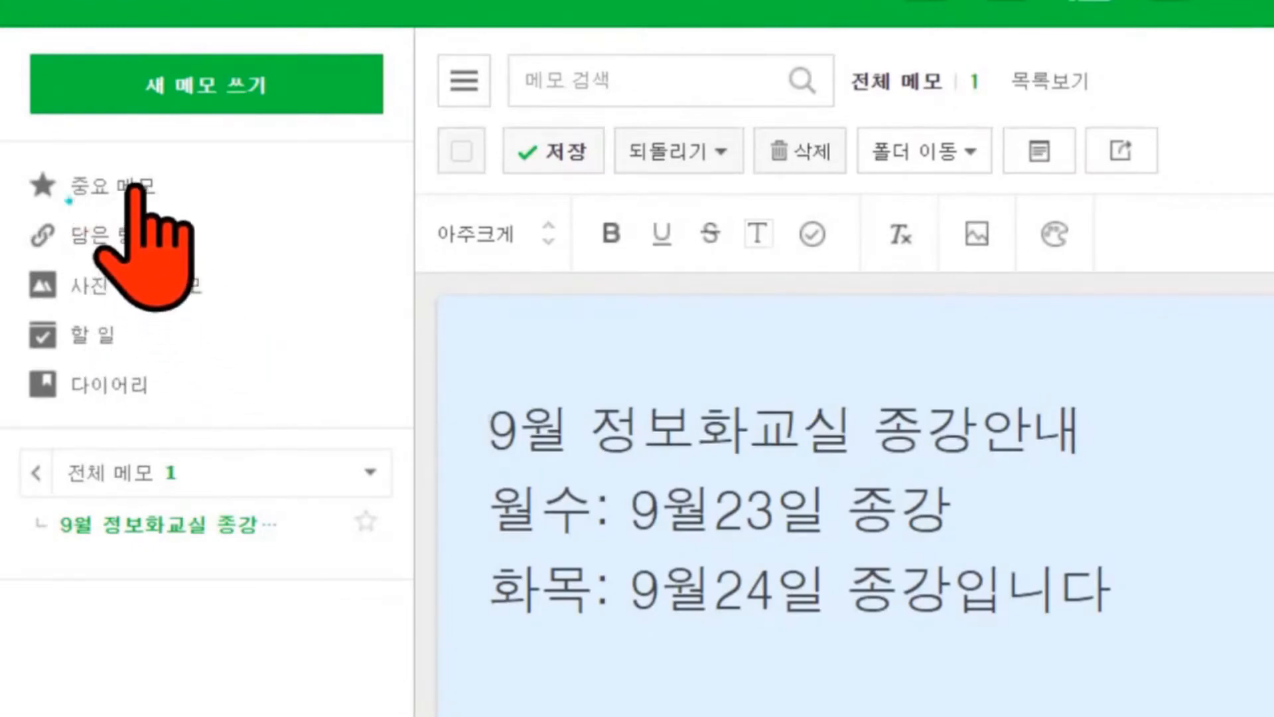
# Browse the 중요 메모, 담은 링크 and 사진 첨부 메모 views, then return to 중요 메모 with folders listed.
pyautogui.click(73, 195)
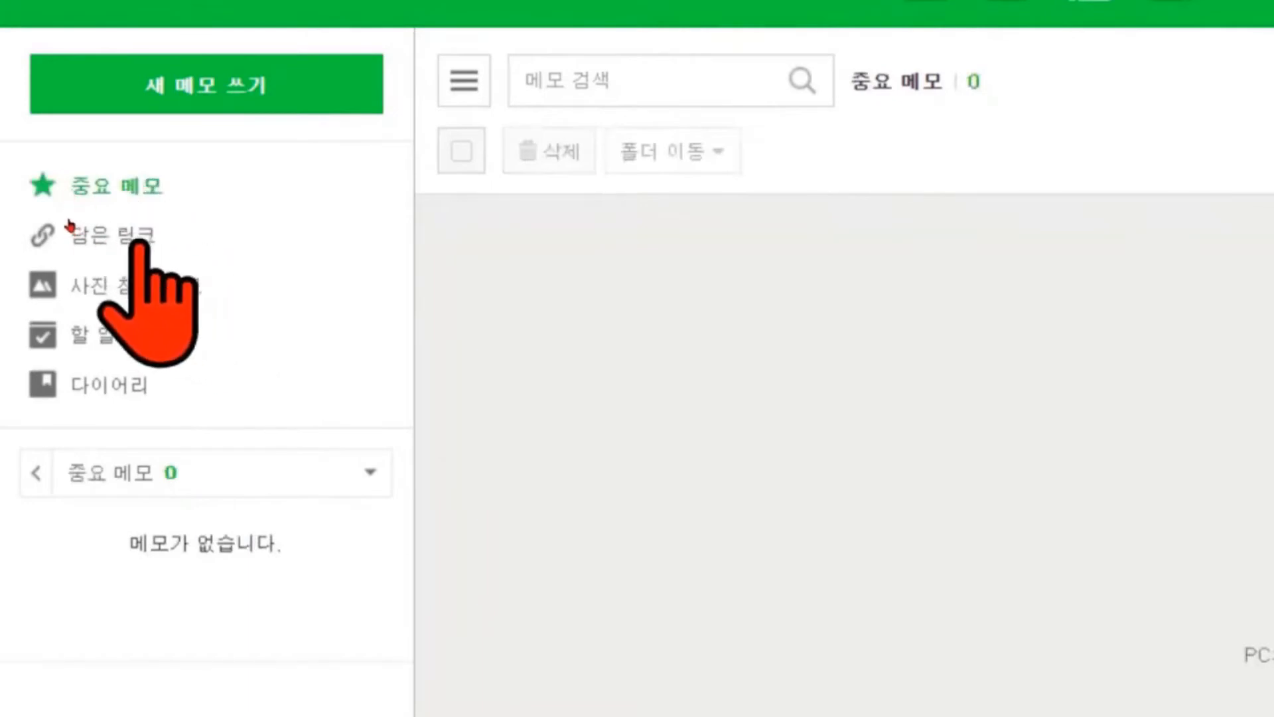
pyautogui.click(69, 225)
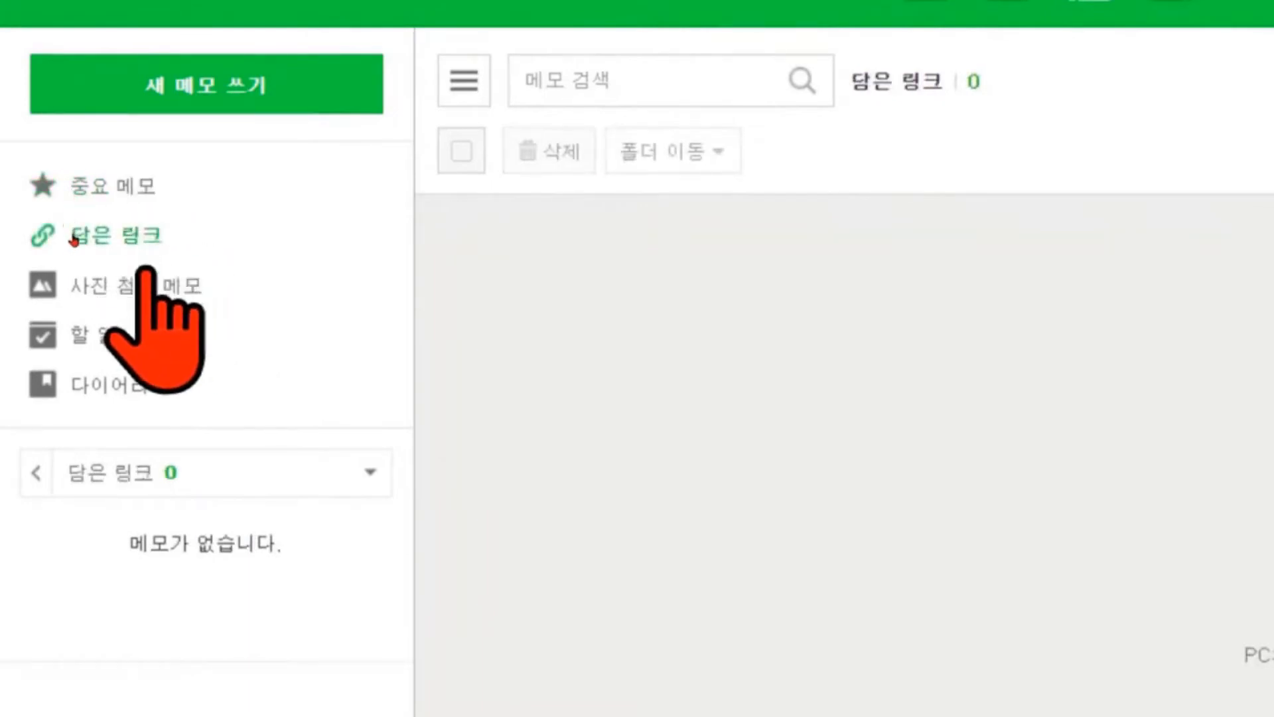
pyautogui.click(123, 285)
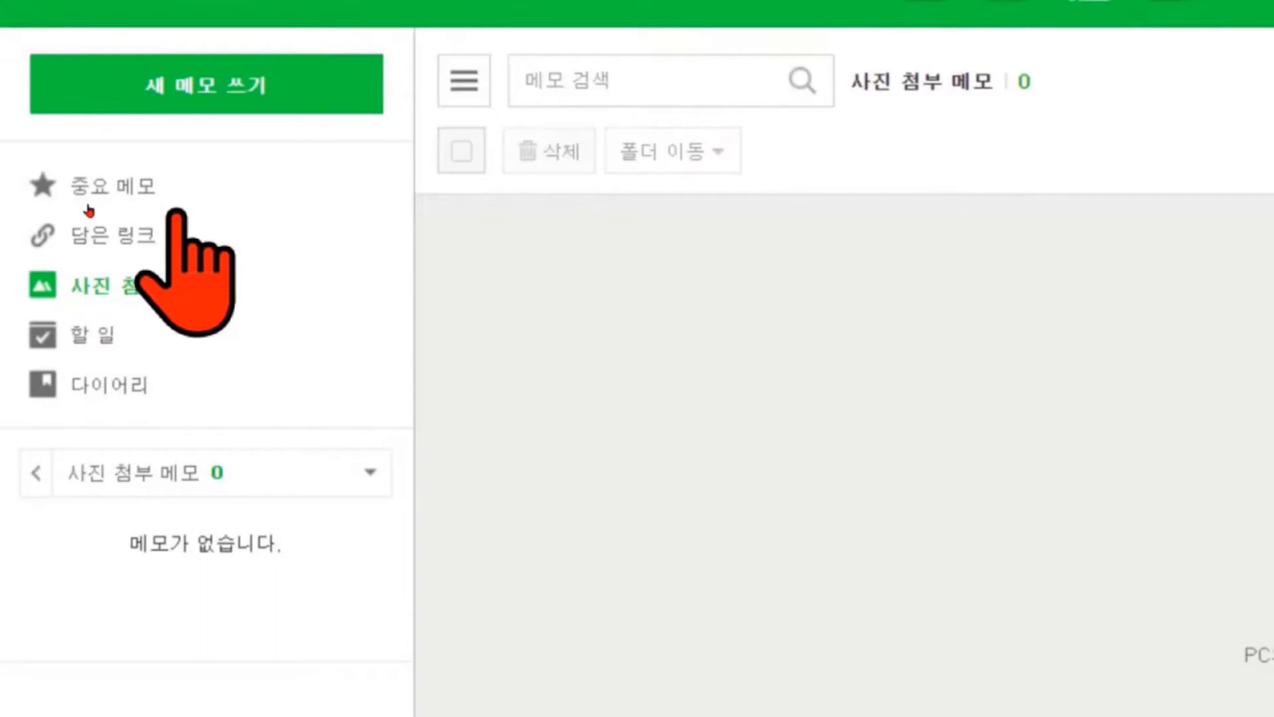
pyautogui.click(39, 195)
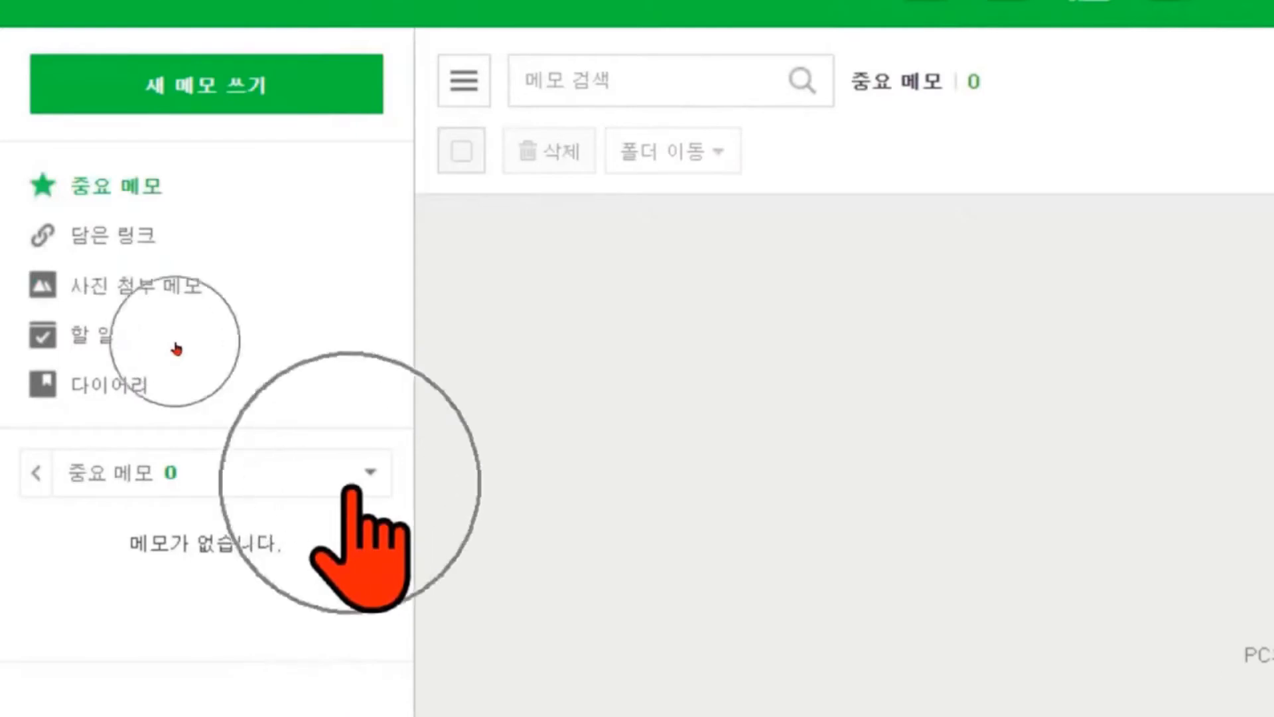
pyautogui.click(372, 472)
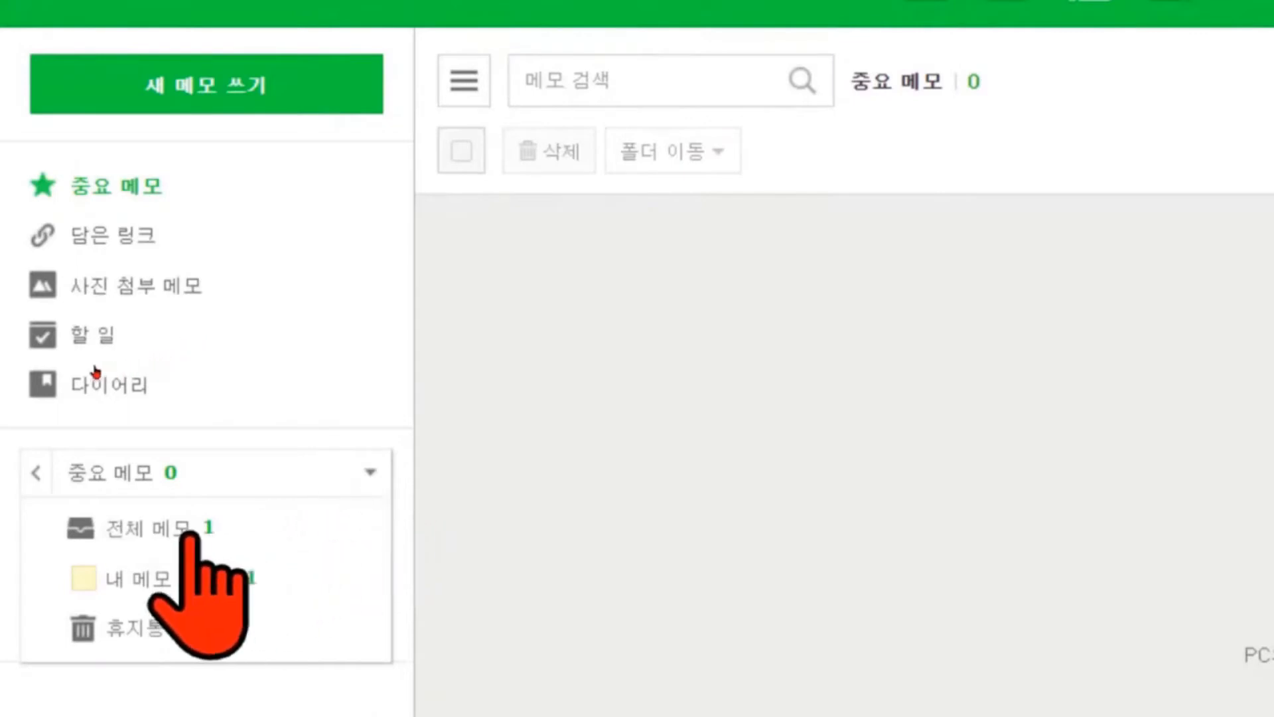
# Return to 전체 메모 and star the '9월 정보화교실 종강안내' note.
pyautogui.click(154, 531)
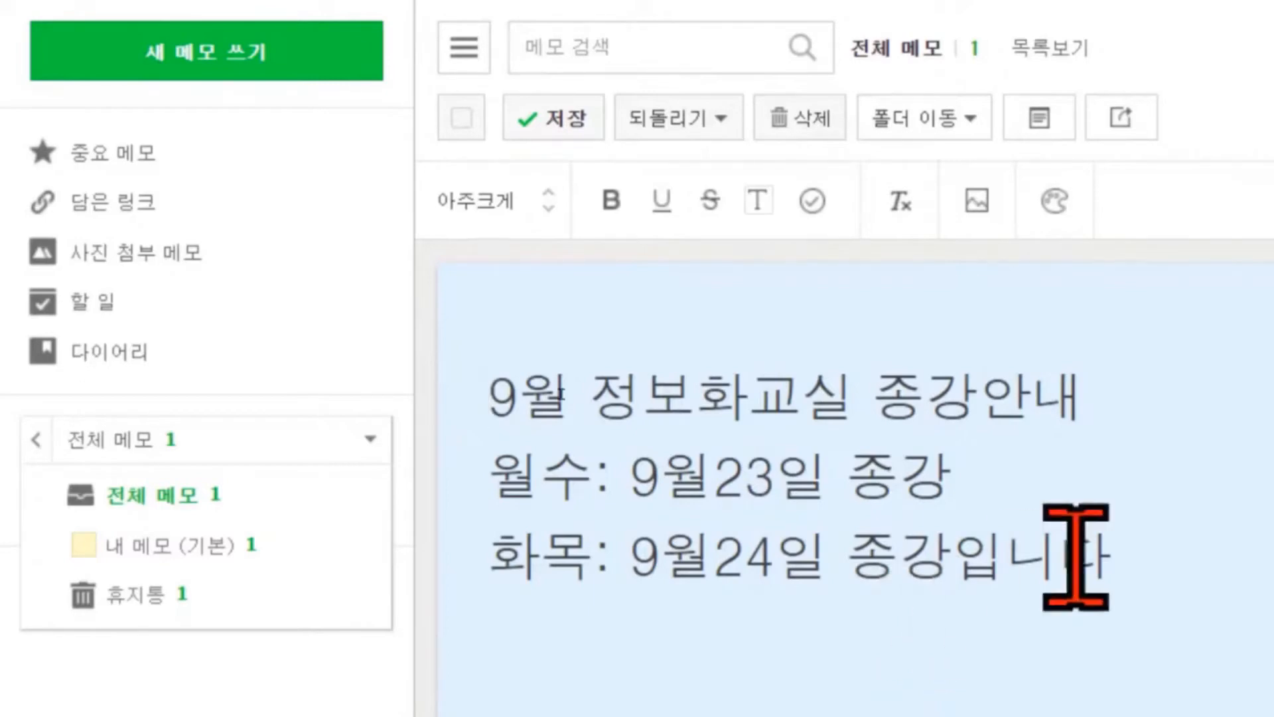
pyautogui.press('ctrl')
pyautogui.press('ctrl')
pyautogui.press('ctrl')
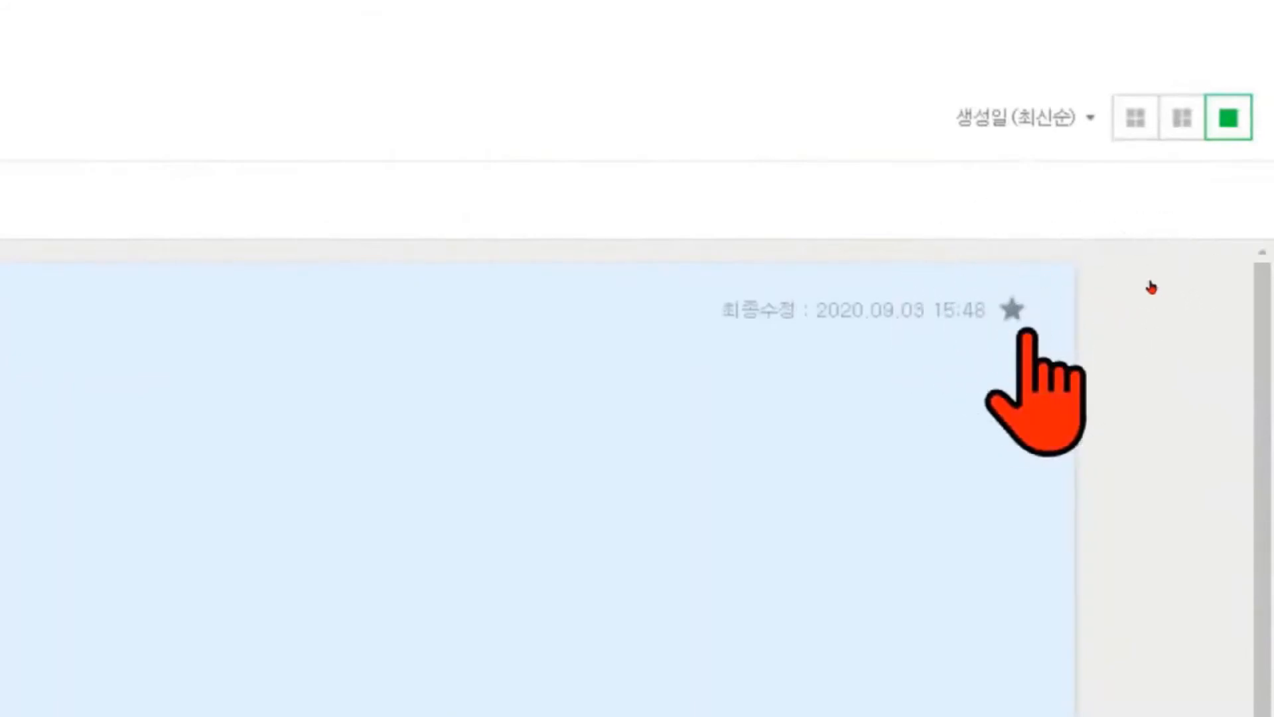
pyautogui.click(1013, 308)
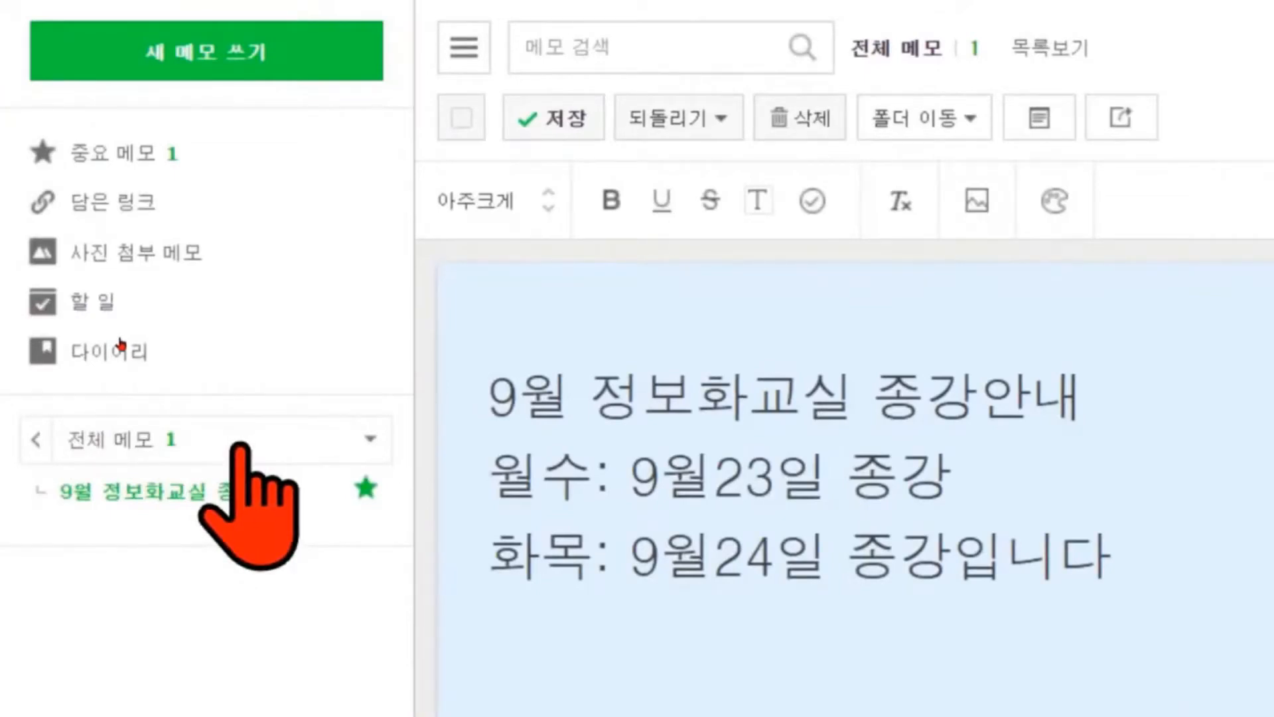
# Confirm the starred note appears under 중요 메모, then start a new blank memo.
pyautogui.click(113, 154)
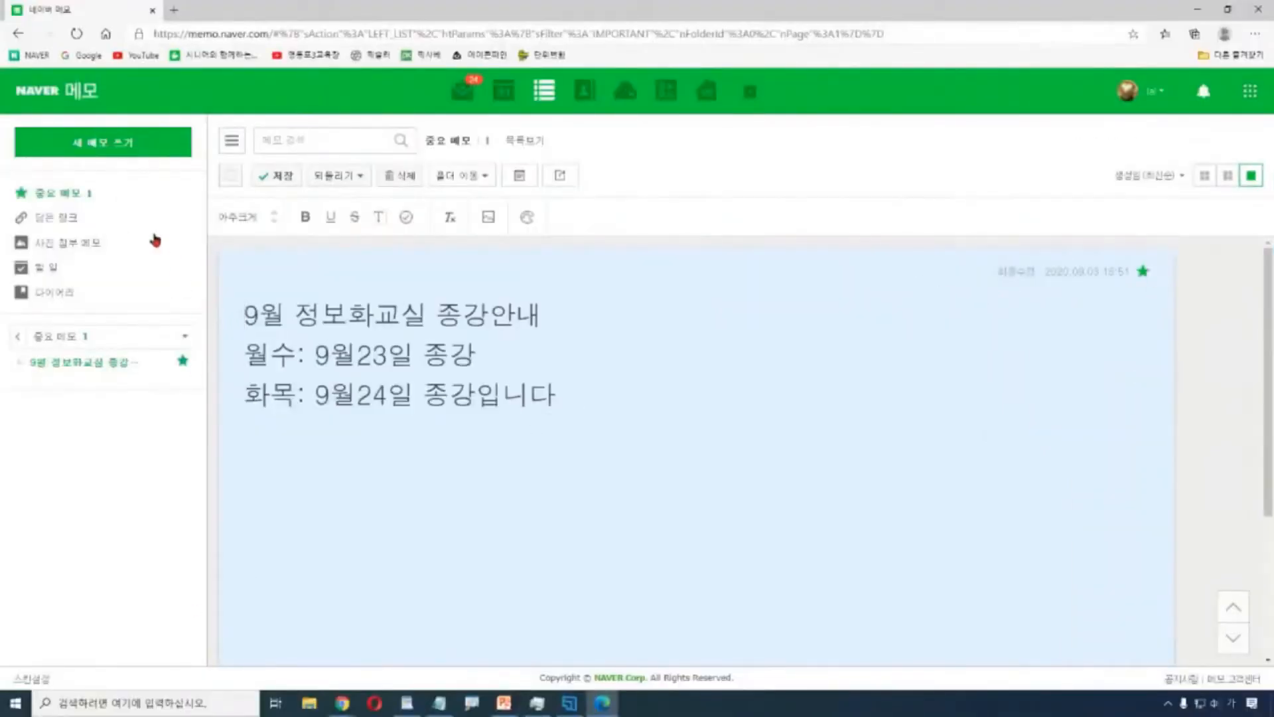
pyautogui.click(108, 146)
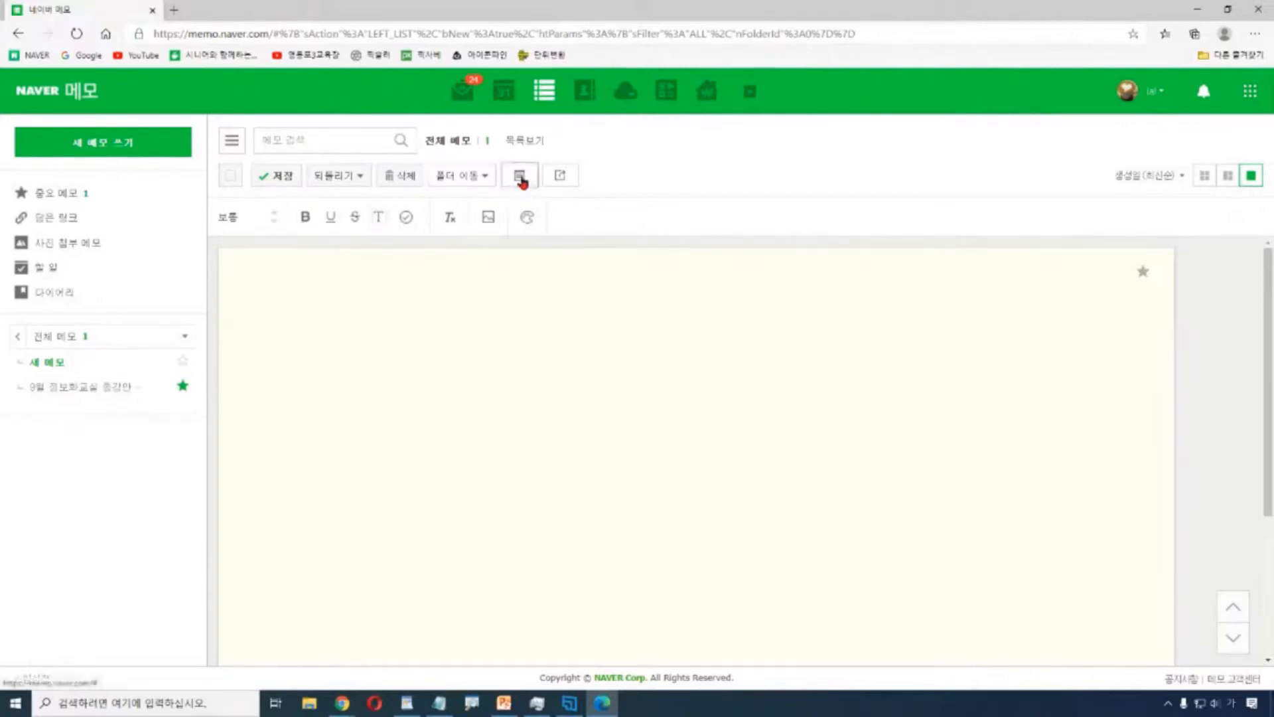
# Switch the new memo's type from 메모 to 다이어리.
pyautogui.click(523, 185)
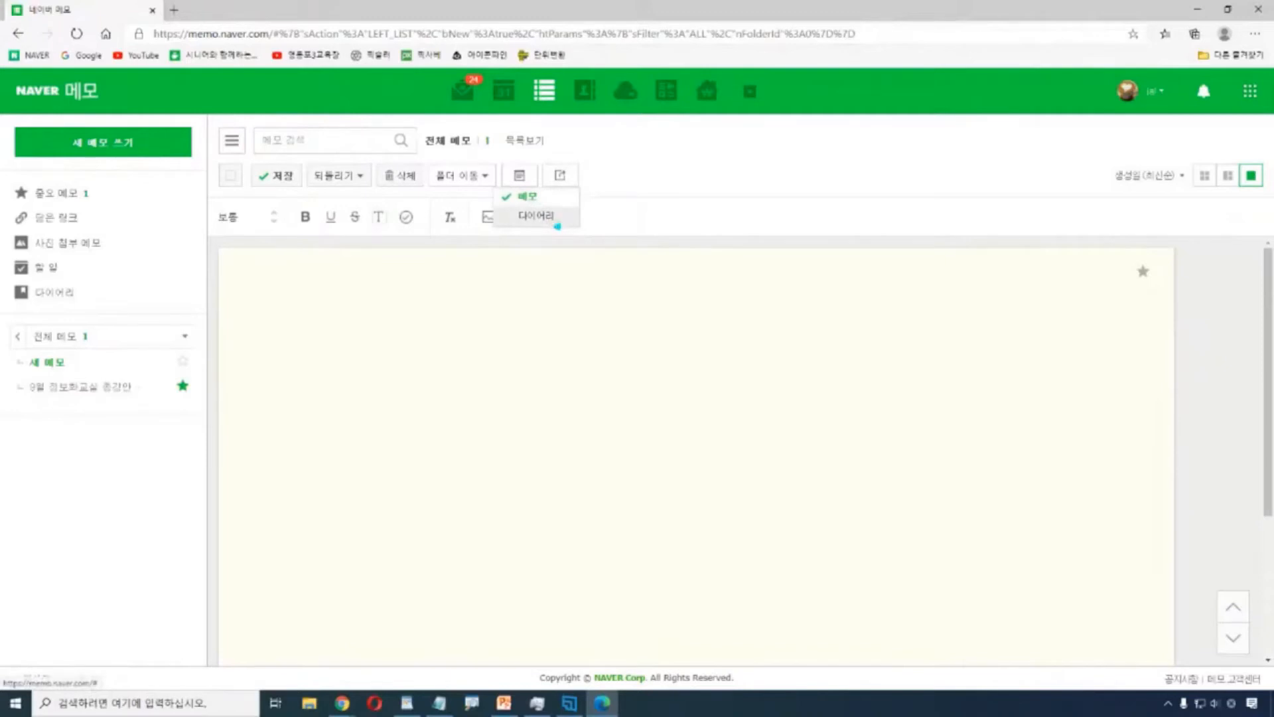
pyautogui.click(558, 222)
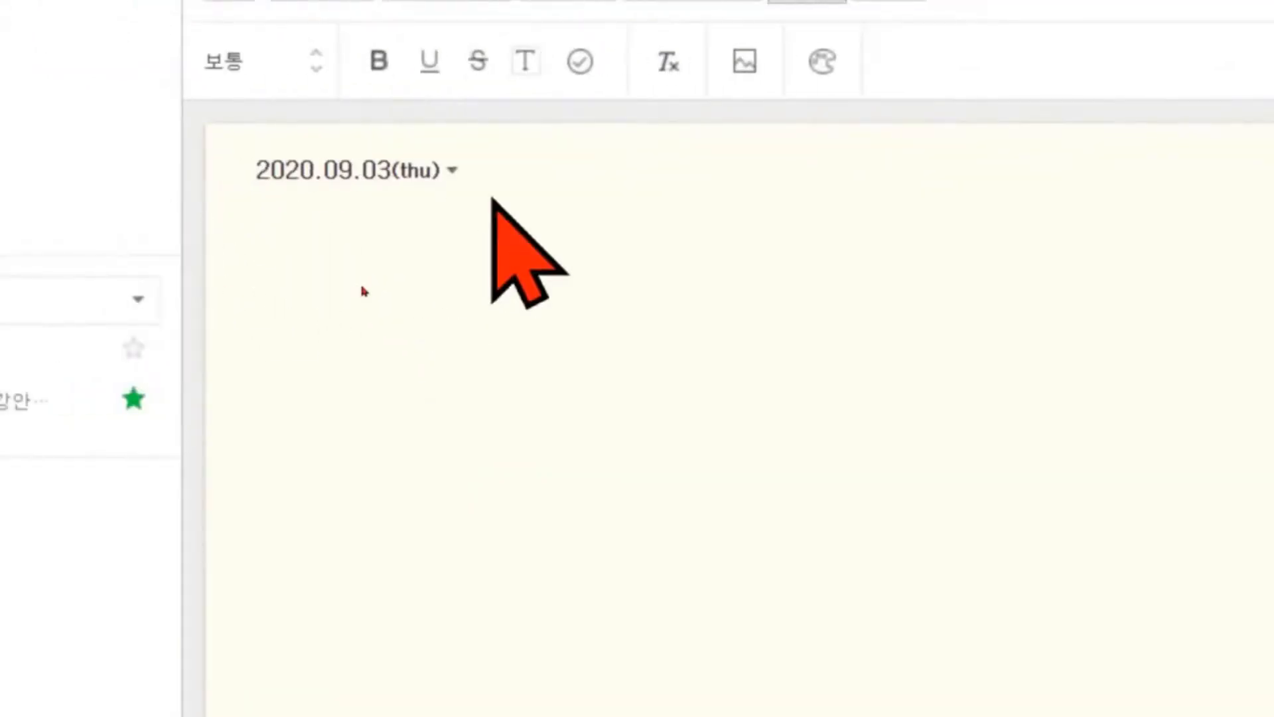
# Pick September 8 in the calendar so the diary is dated 2020.09.08(tue).
pyautogui.click(451, 171)
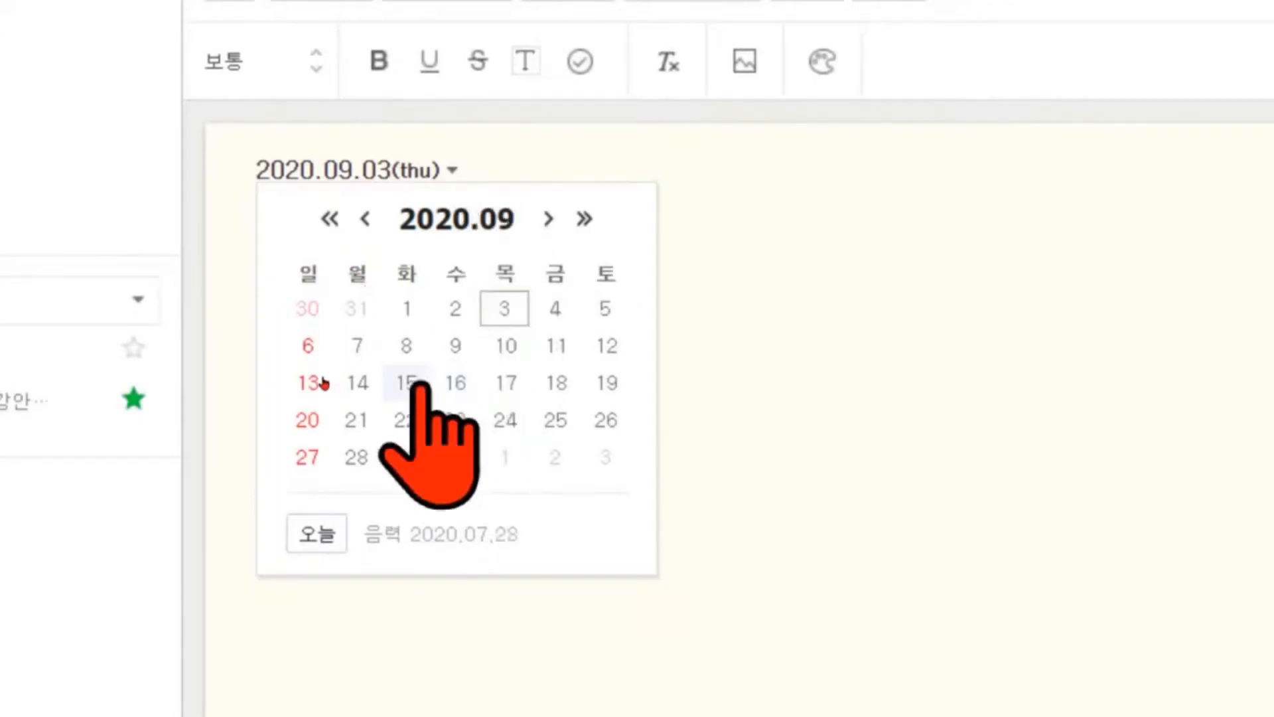
pyautogui.click(407, 345)
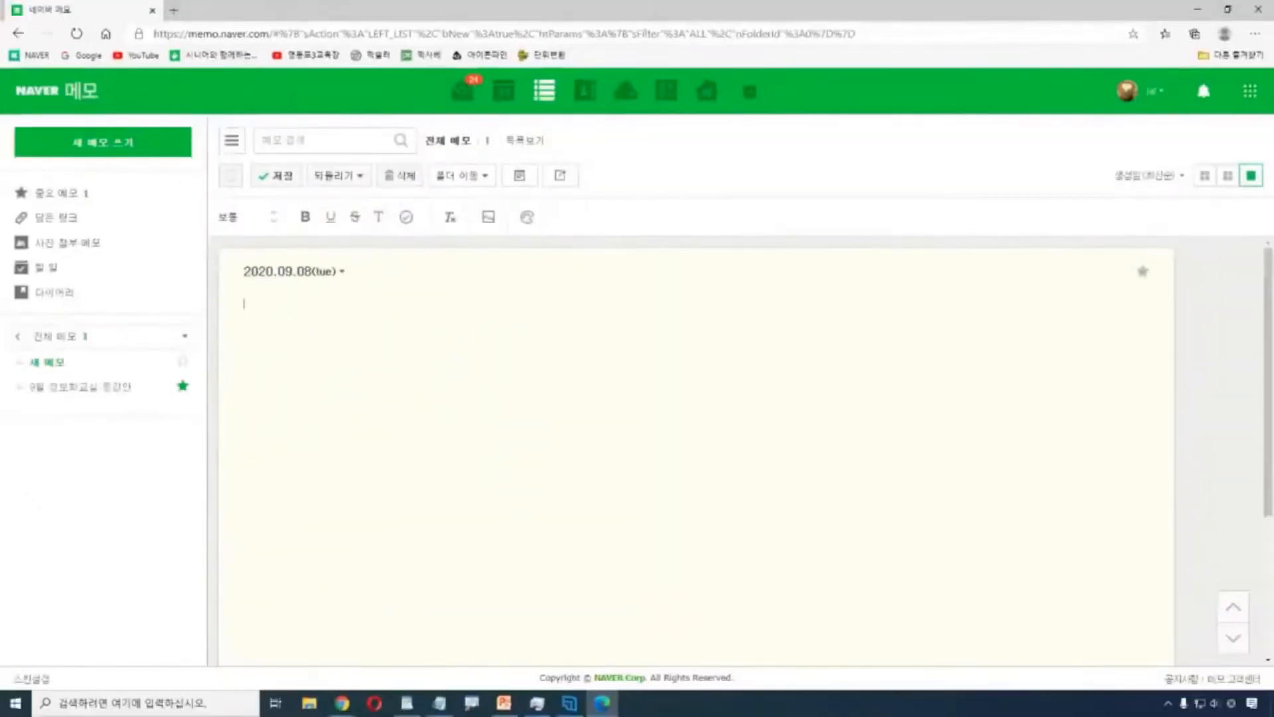
# Write '1교시 : 픽슬러 수업 준비' as the first diary line and add empty lines below.
pyautogui.write('1교시')
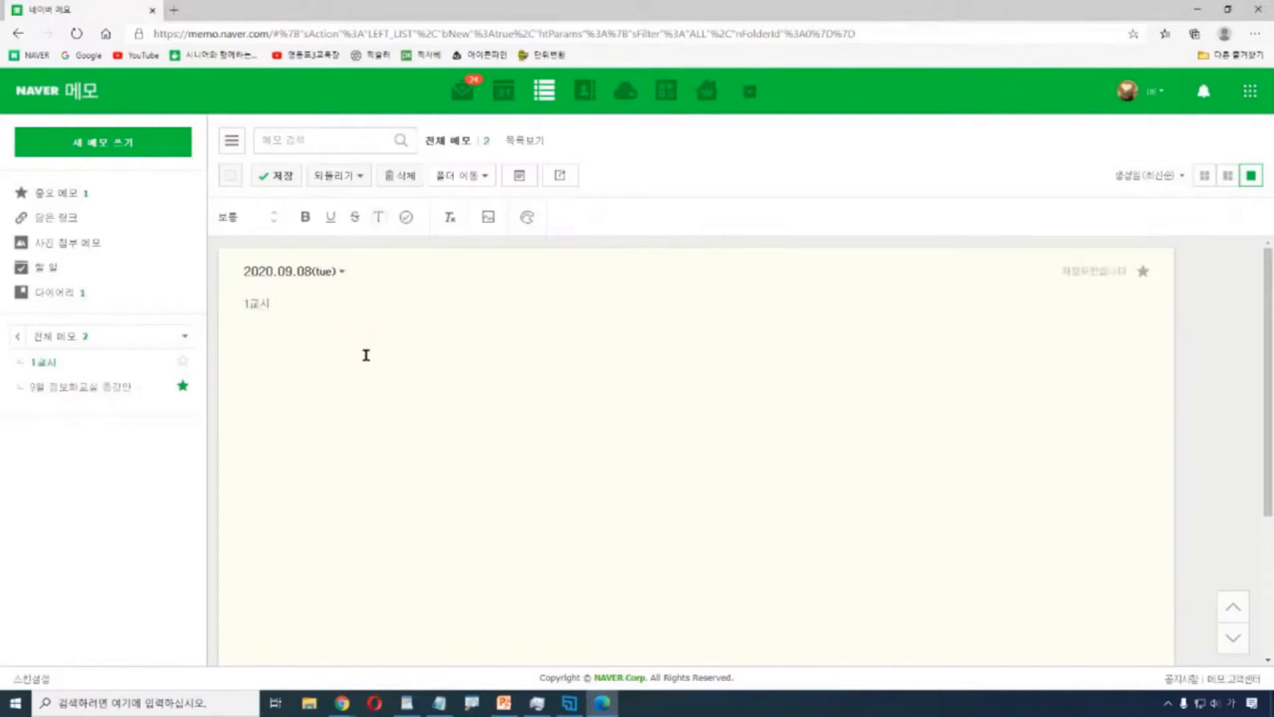
pyautogui.write('피')
pyautogui.press('BackSpace')
pyautogui.press('BackSpace')
pyautogui.write('픽슬러 수업 준비')
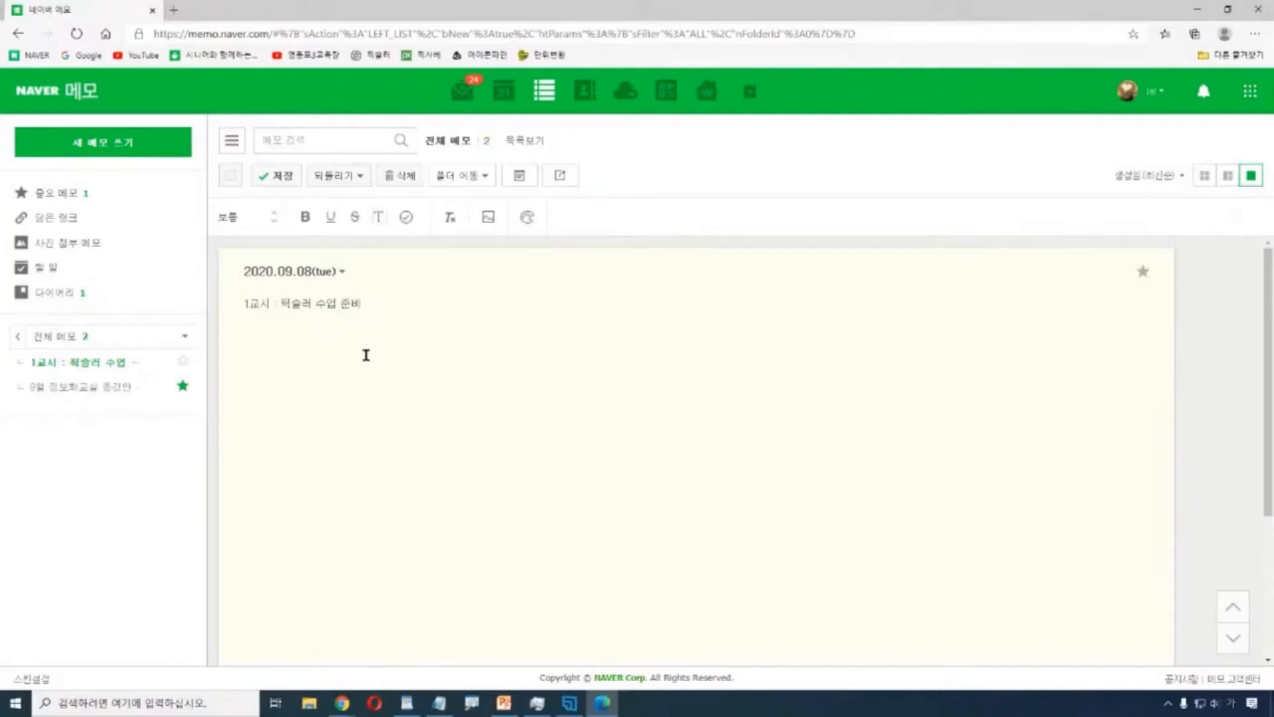
pyautogui.press('Return')
pyautogui.click(520, 176)
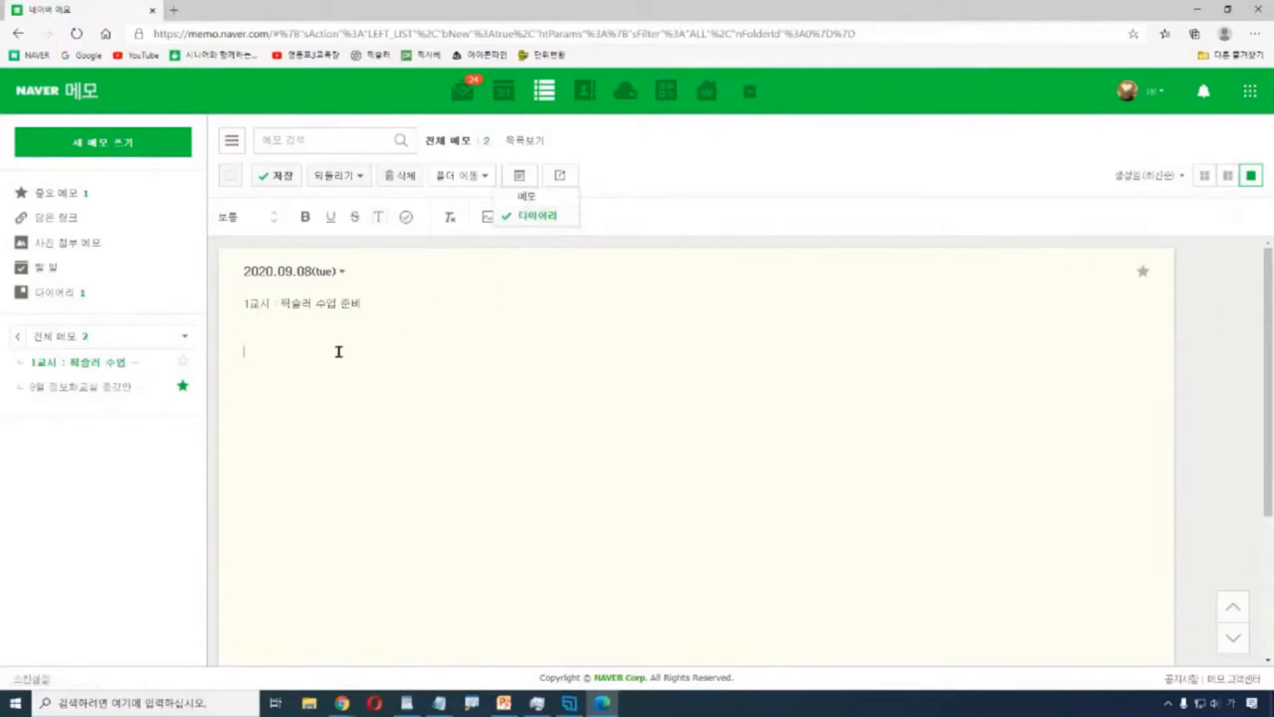
pyautogui.press('Return')
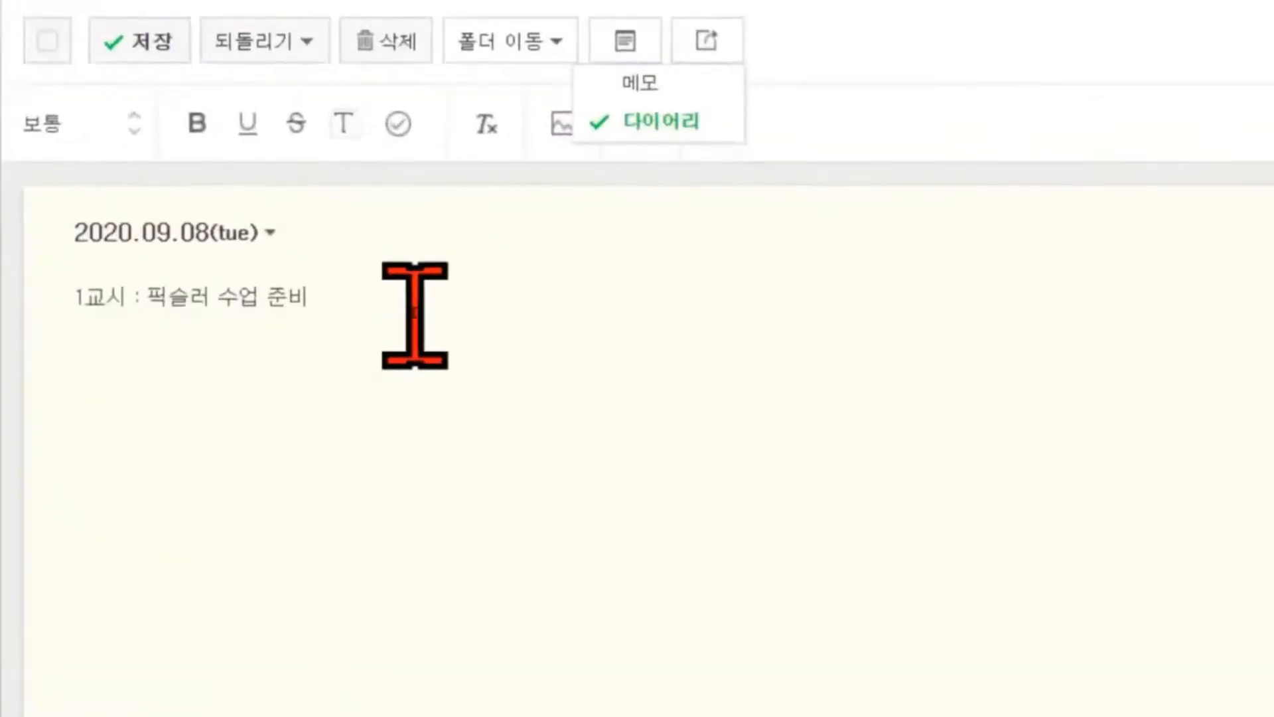
pyautogui.click(353, 314)
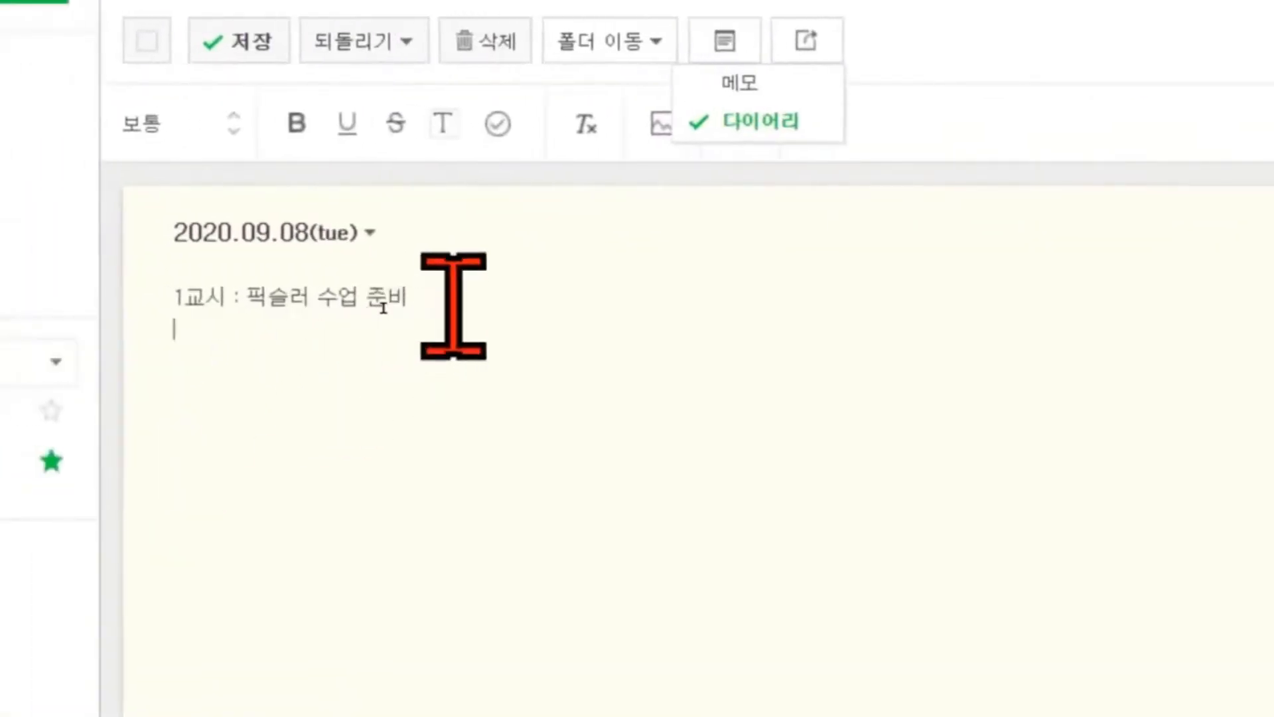
# Enlarge the 1교시 line to the largest text size.
pyautogui.moveTo(383, 307); pyautogui.dragTo(166, 298)
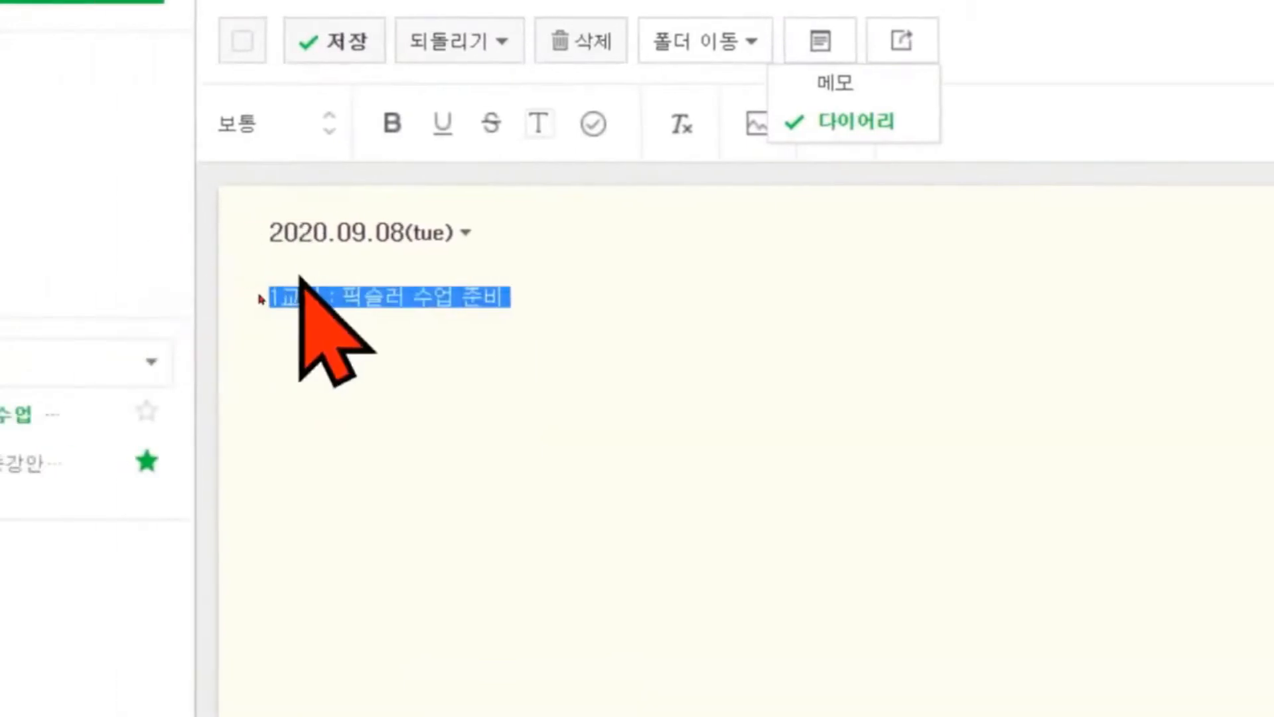
pyautogui.click(332, 113)
pyautogui.click(331, 113)
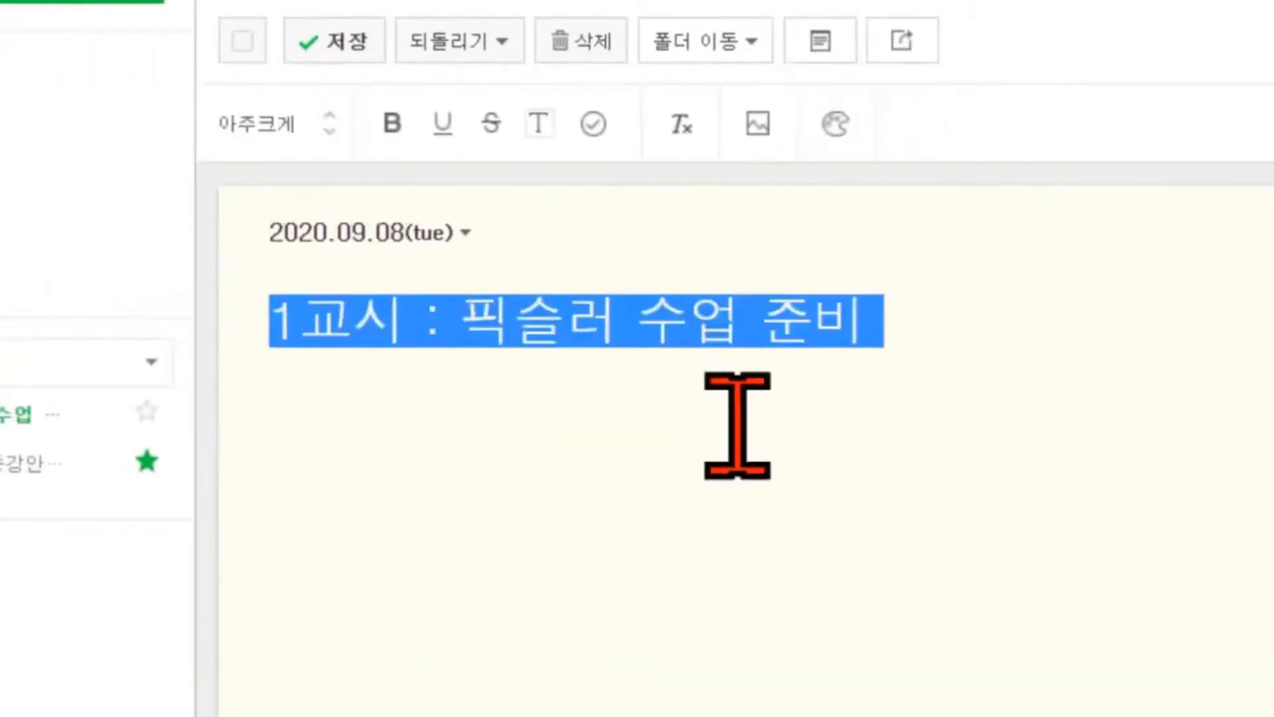
pyautogui.click(525, 416)
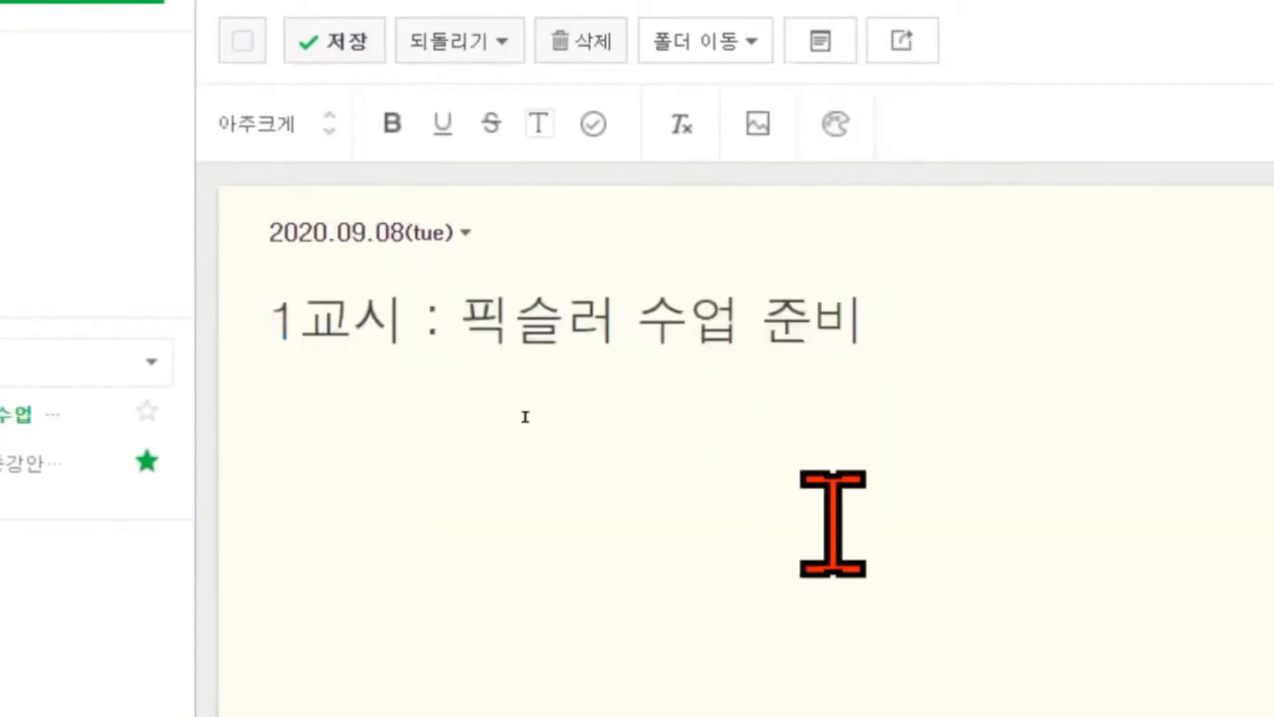
# Add the line '2교시 : 삶의 질을 높여주는 스마트한 앱', removing stray characters.
pyautogui.write('2교')
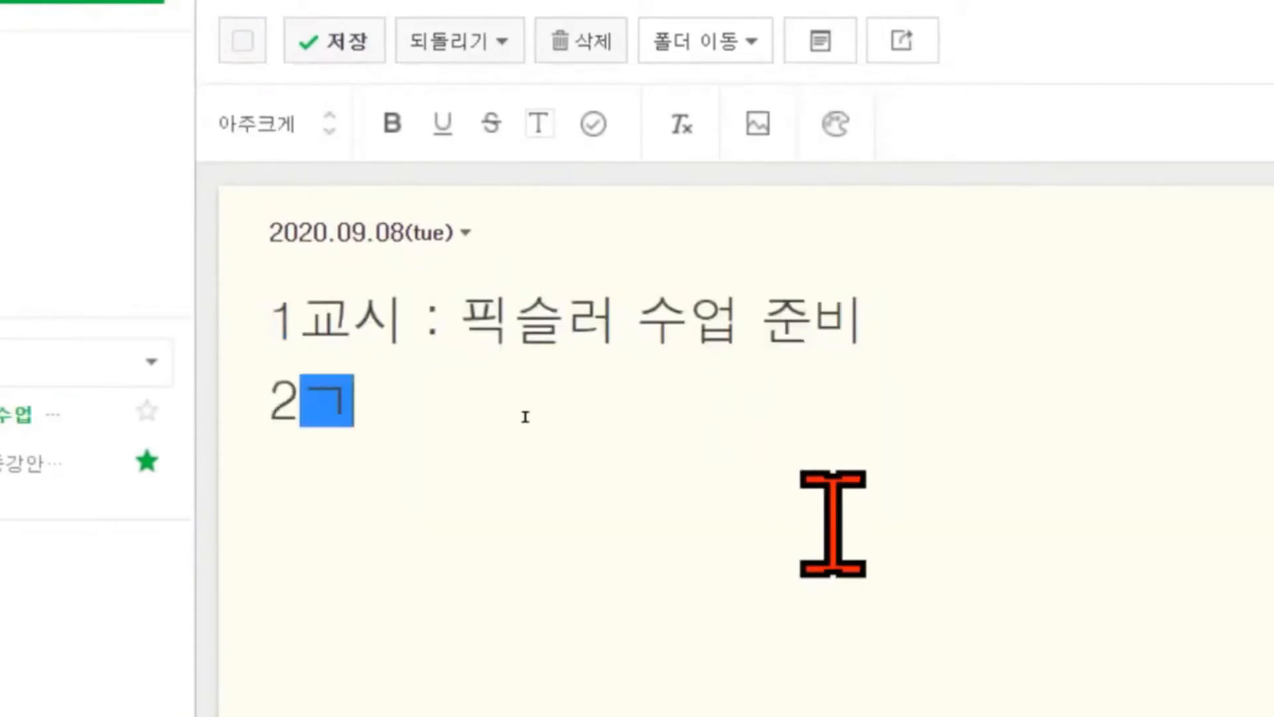
pyautogui.write('시 : ')
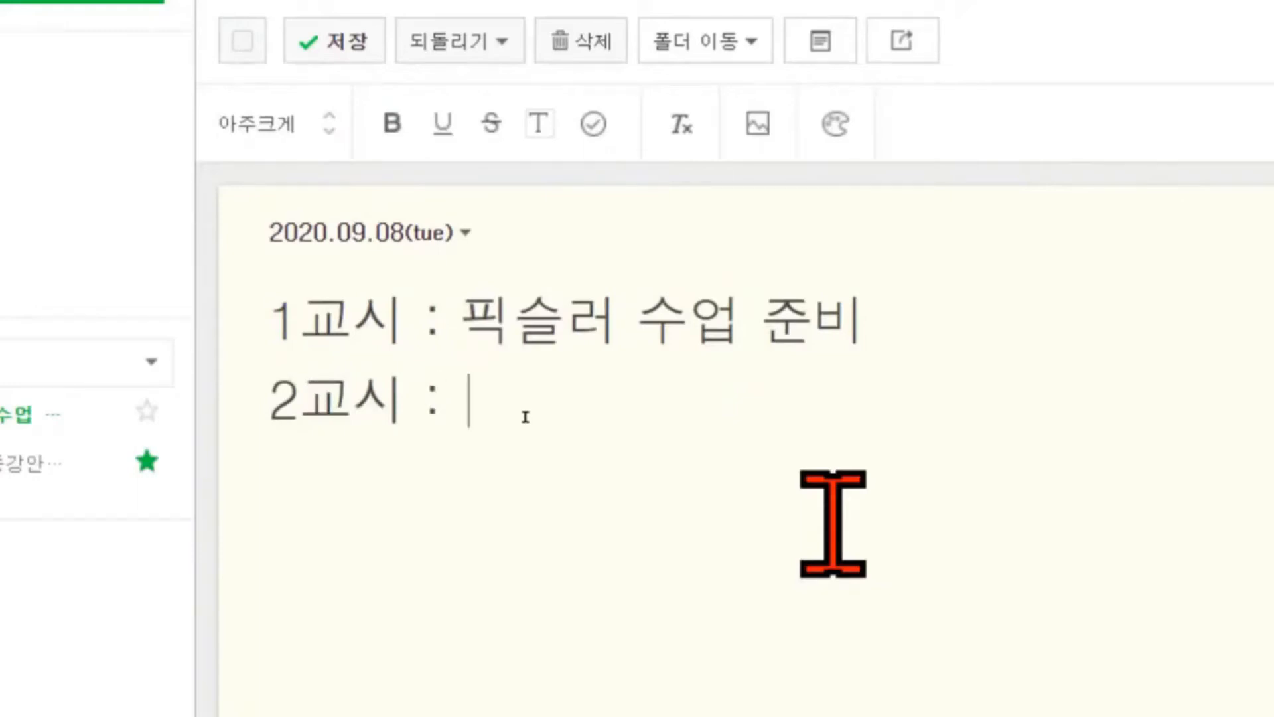
pyautogui.write('삶의 ')
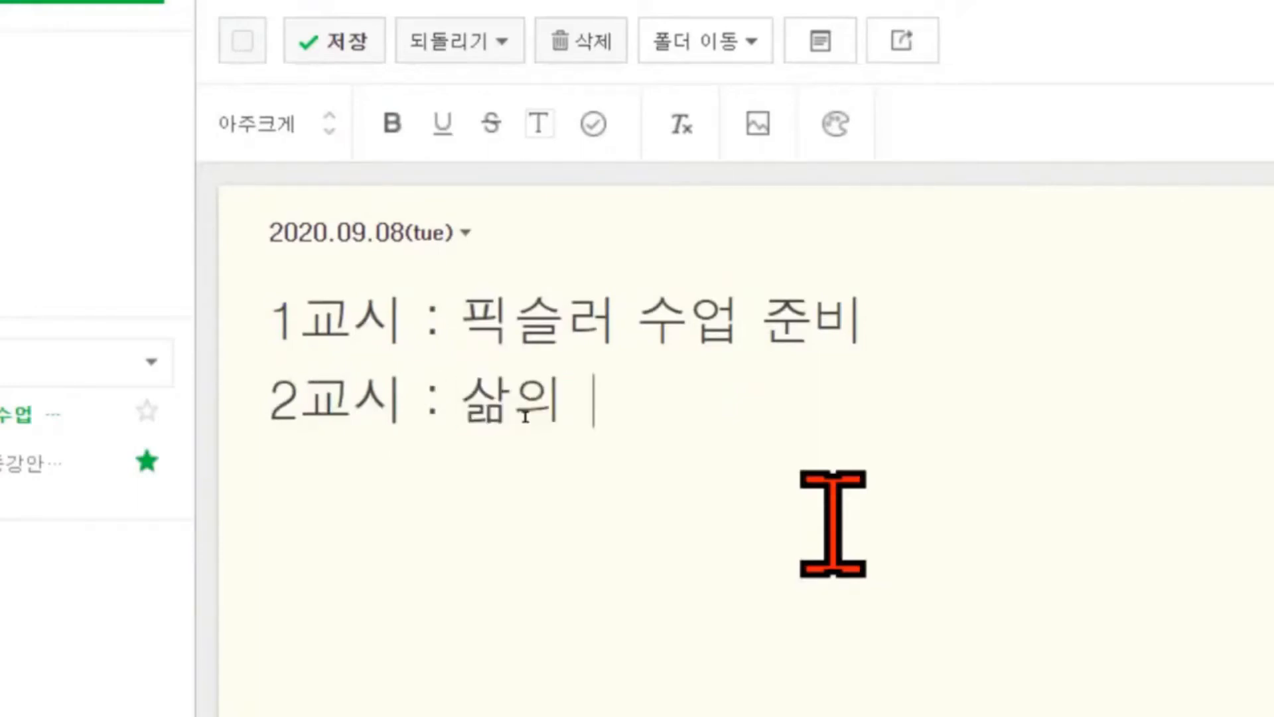
pyautogui.write('질을 노ㅍ여주는 스')
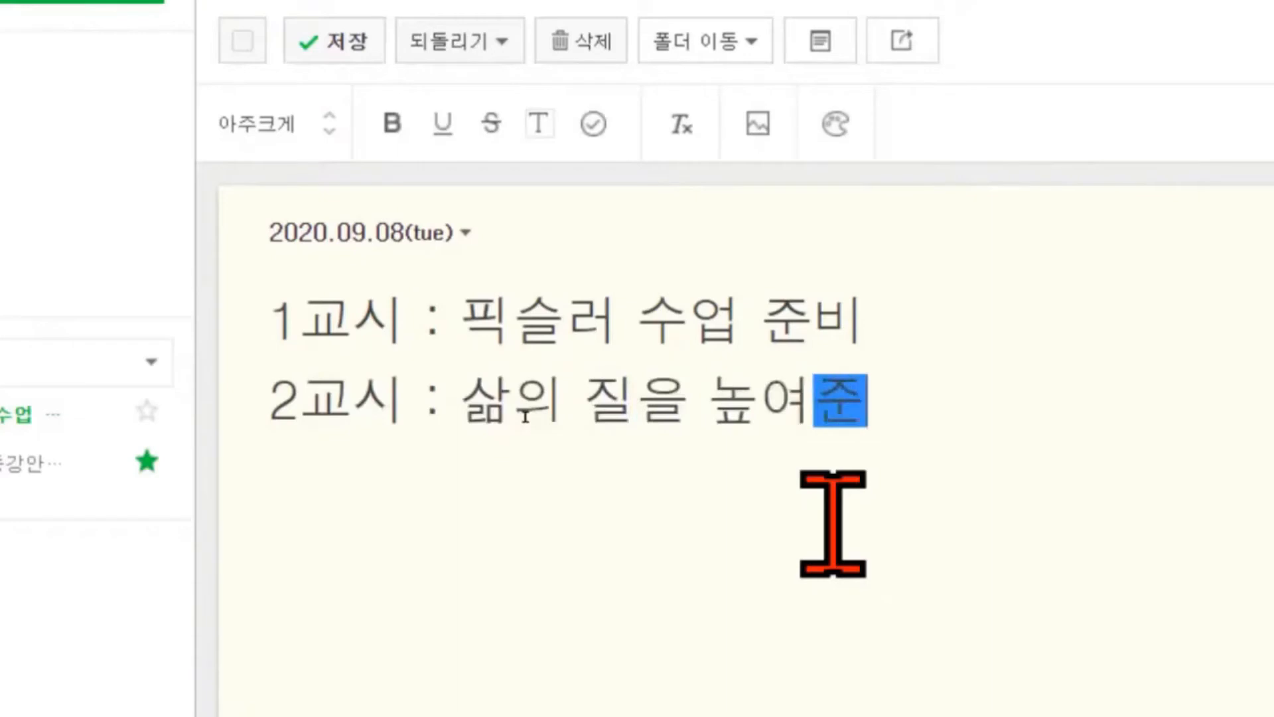
pyautogui.write('마트')
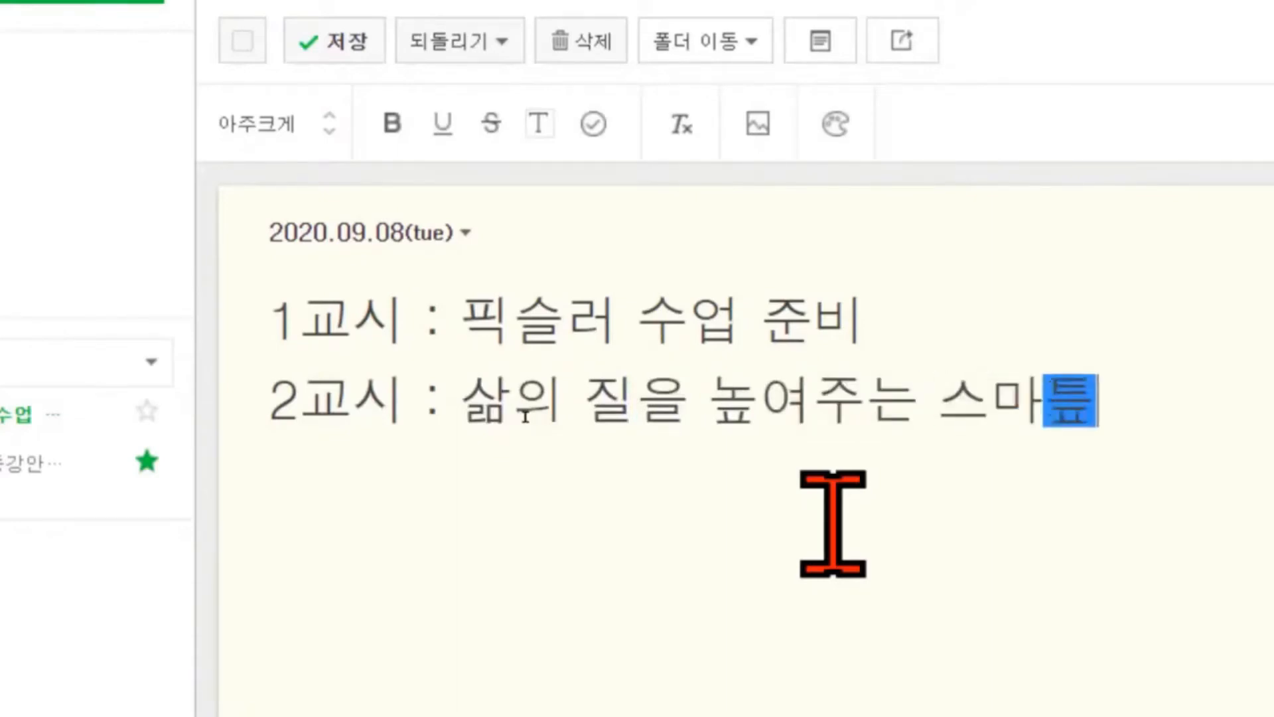
pyautogui.write('한 앱')
pyautogui.press('Return')
pyautogui.write('₩')
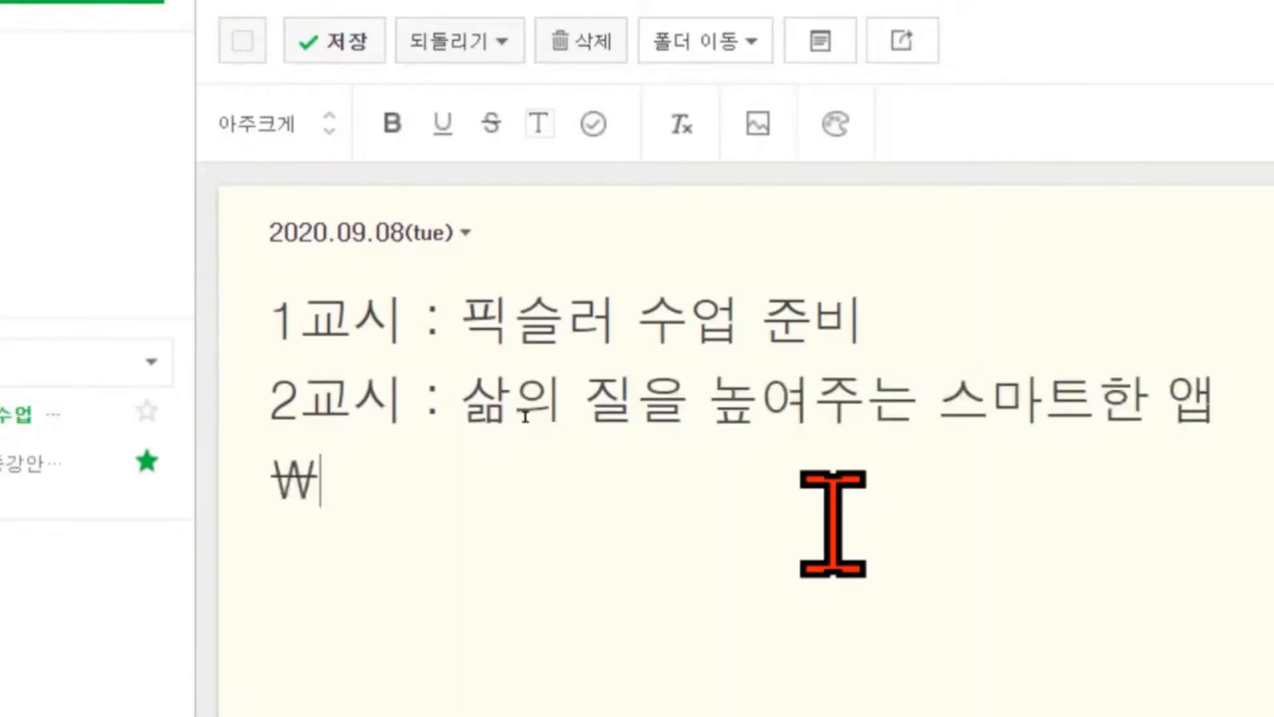
pyautogui.press('BackSpace')
pyautogui.press('BackSpace')
pyautogui.write('3')
pyautogui.press('BackSpace')
pyautogui.press('BackSpace')
# Add the 3교시 line '똑똑한 네이버 서비스' followed by '클로바 수업준비'.
pyautogui.press('Return')
pyautogui.write('3교시 : 똑또')
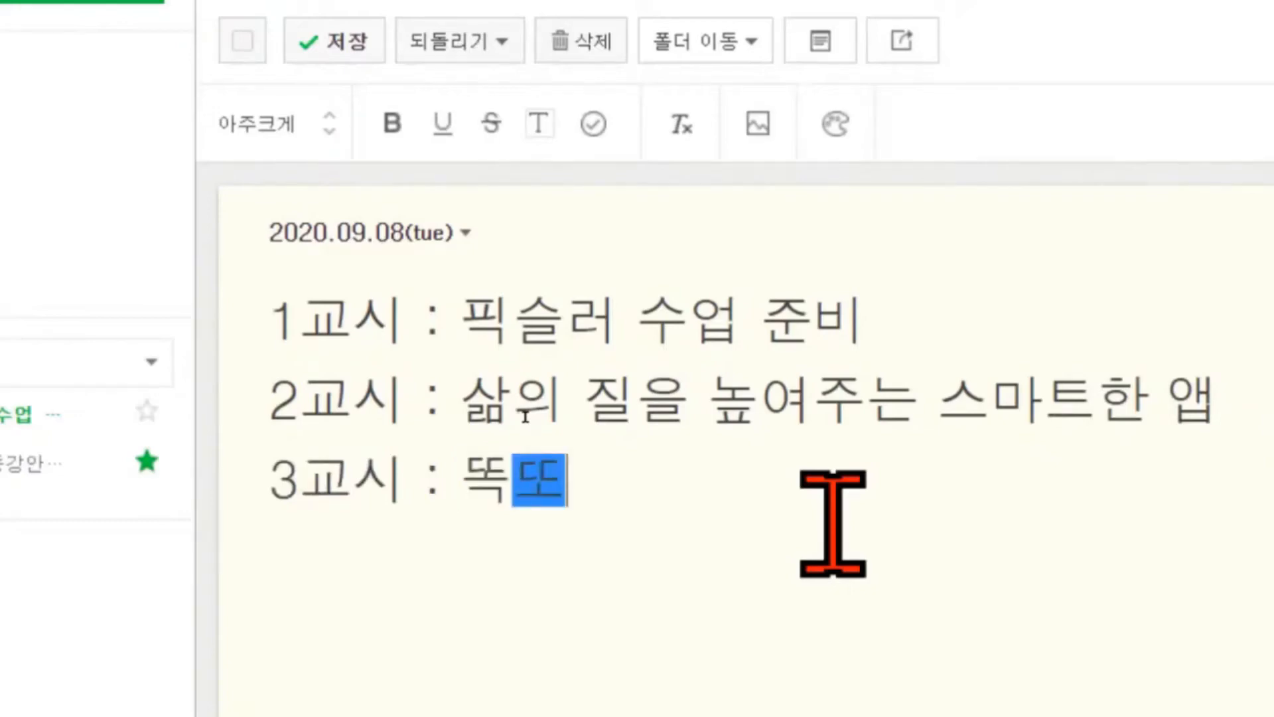
pyautogui.write('ㄱ한 네이버 섭')
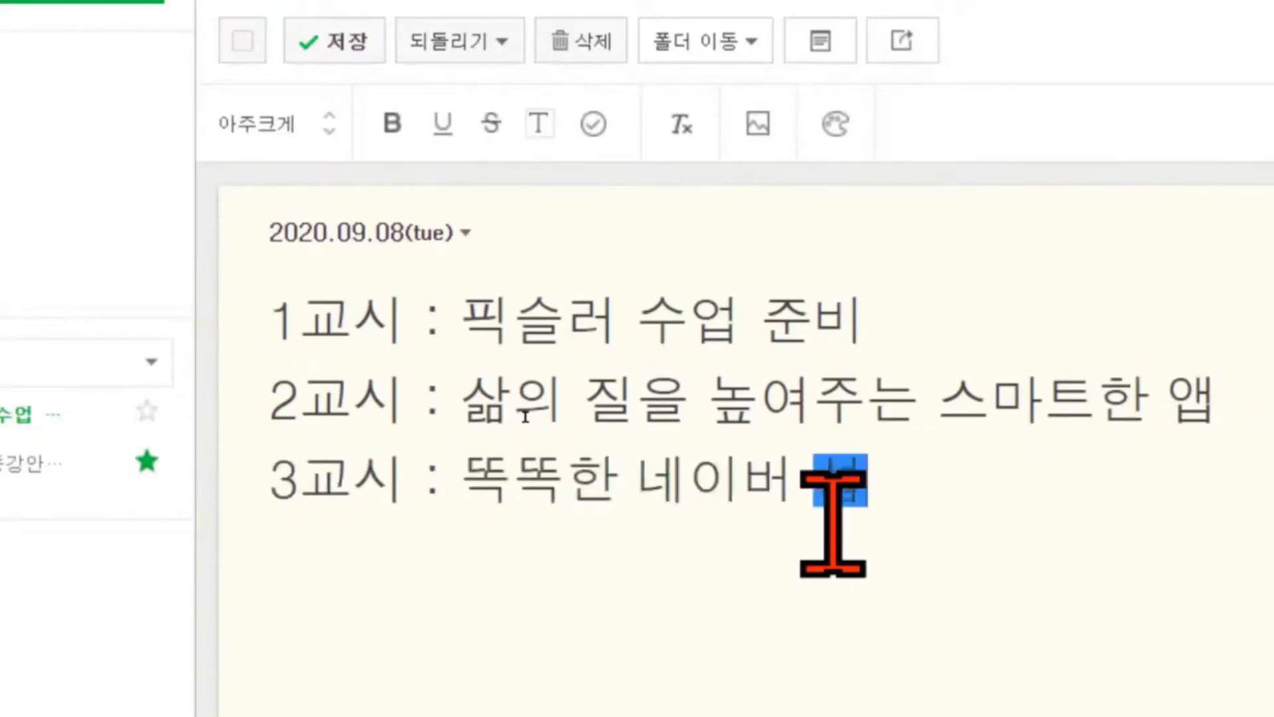
pyautogui.write('서비스')
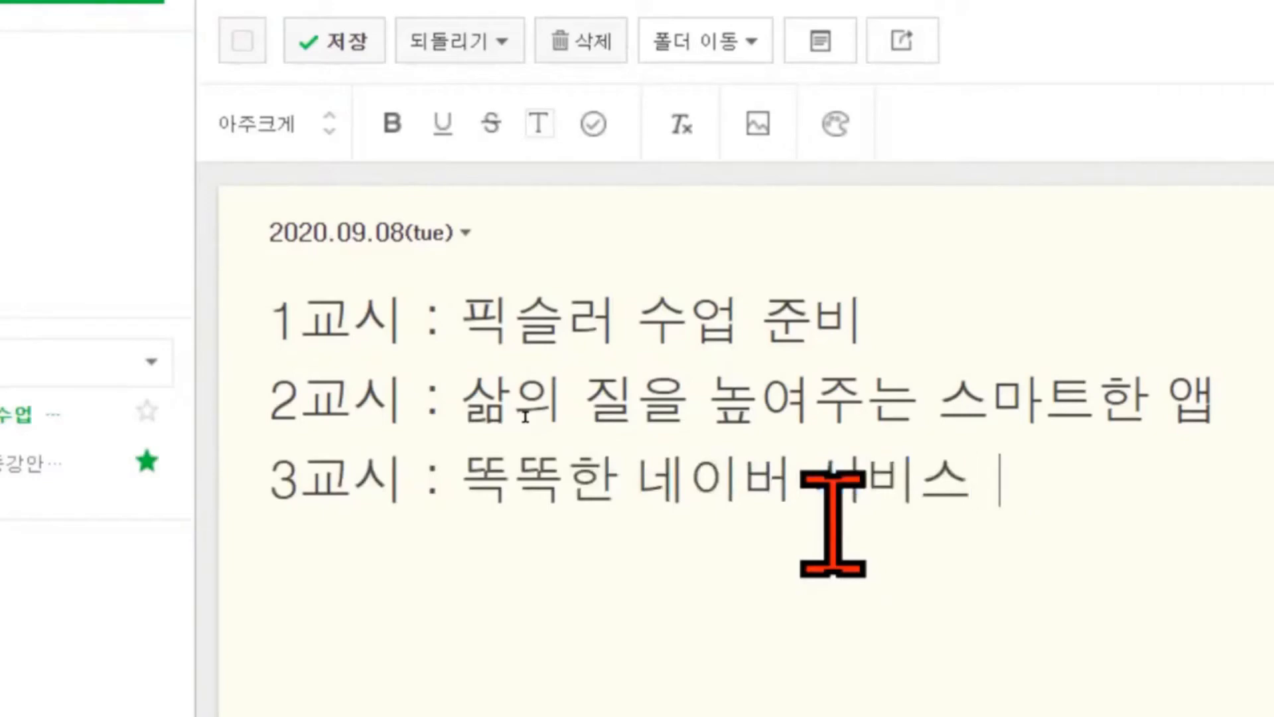
pyautogui.press('Return')
pyautogui.write('클')
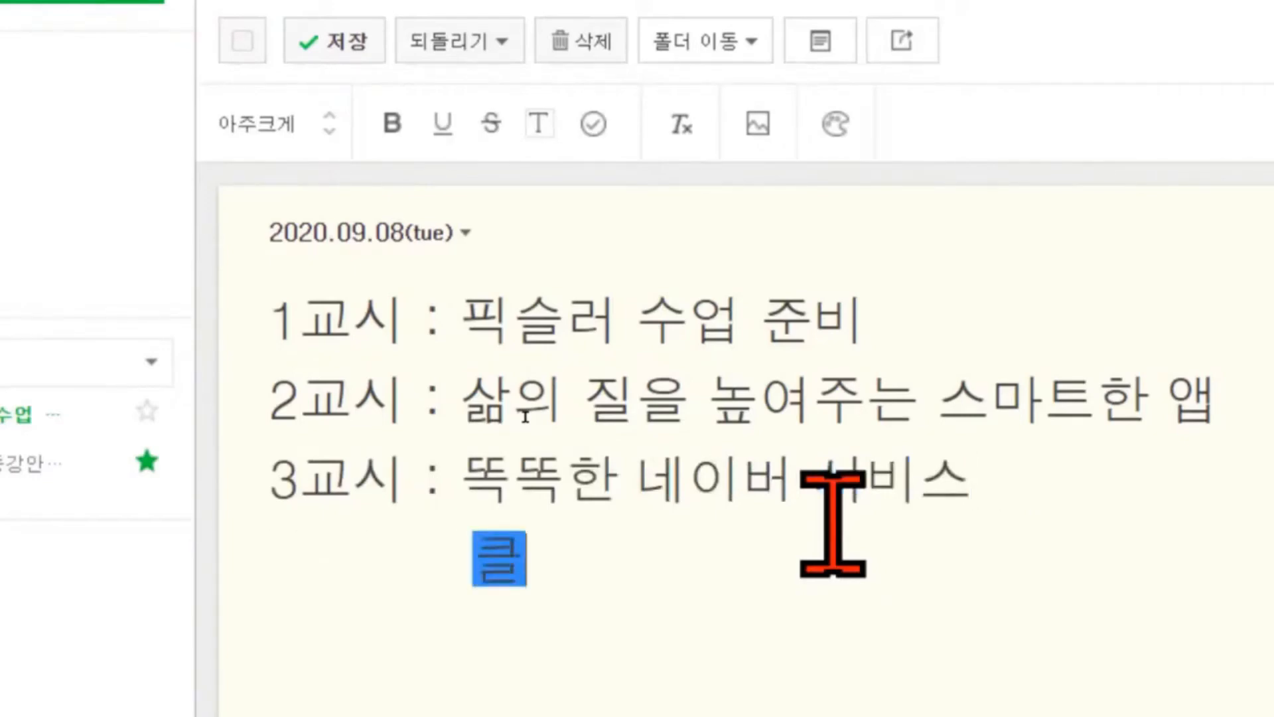
pyautogui.write('로바 ')
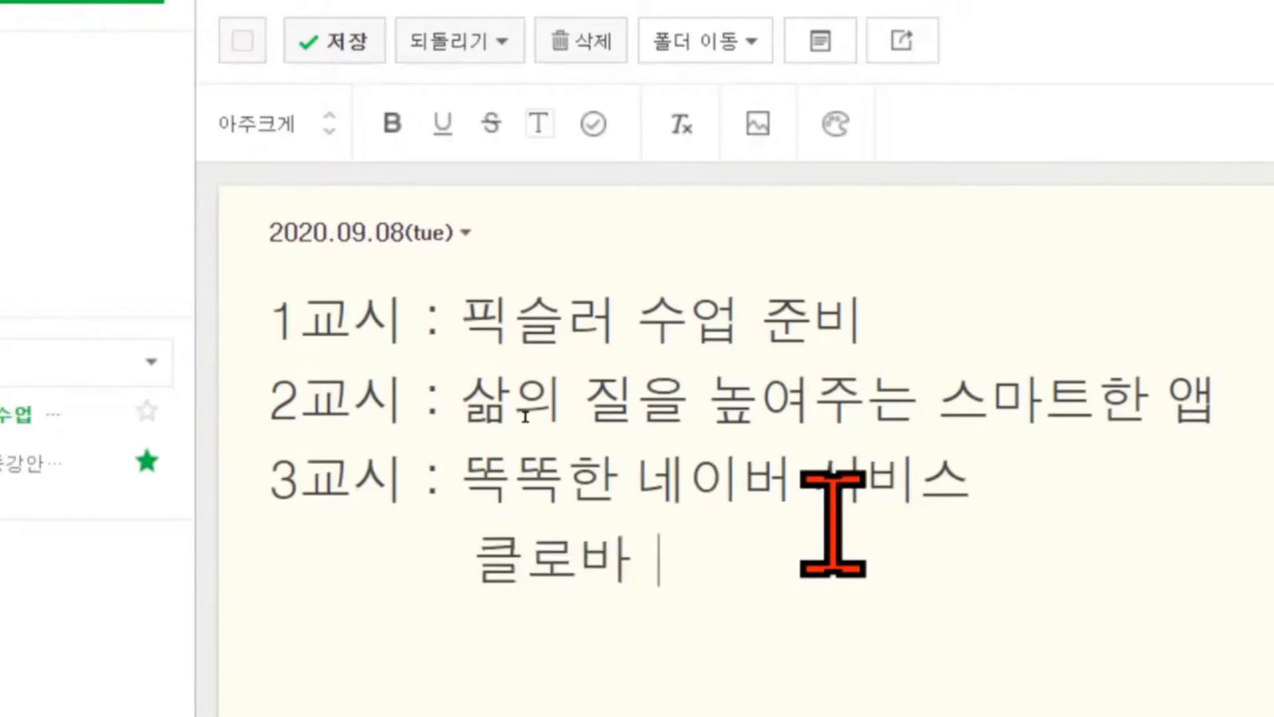
pyautogui.write('수업준비')
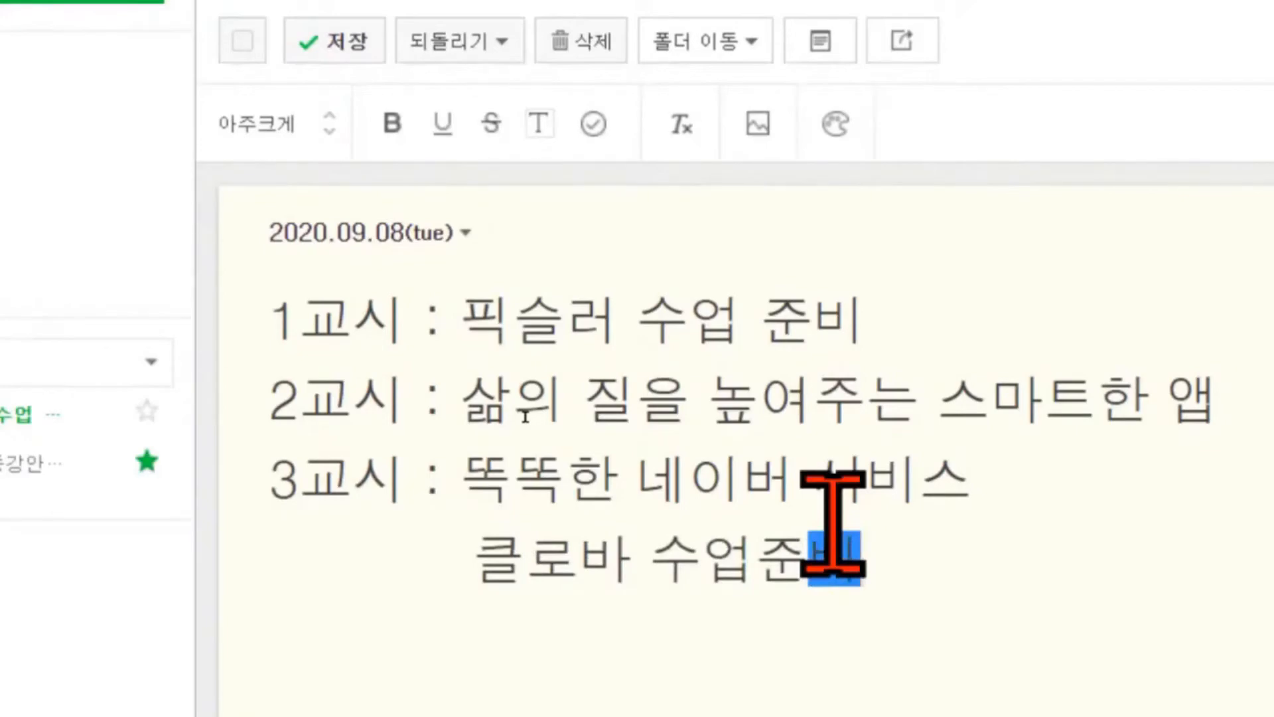
pyautogui.press('Right')
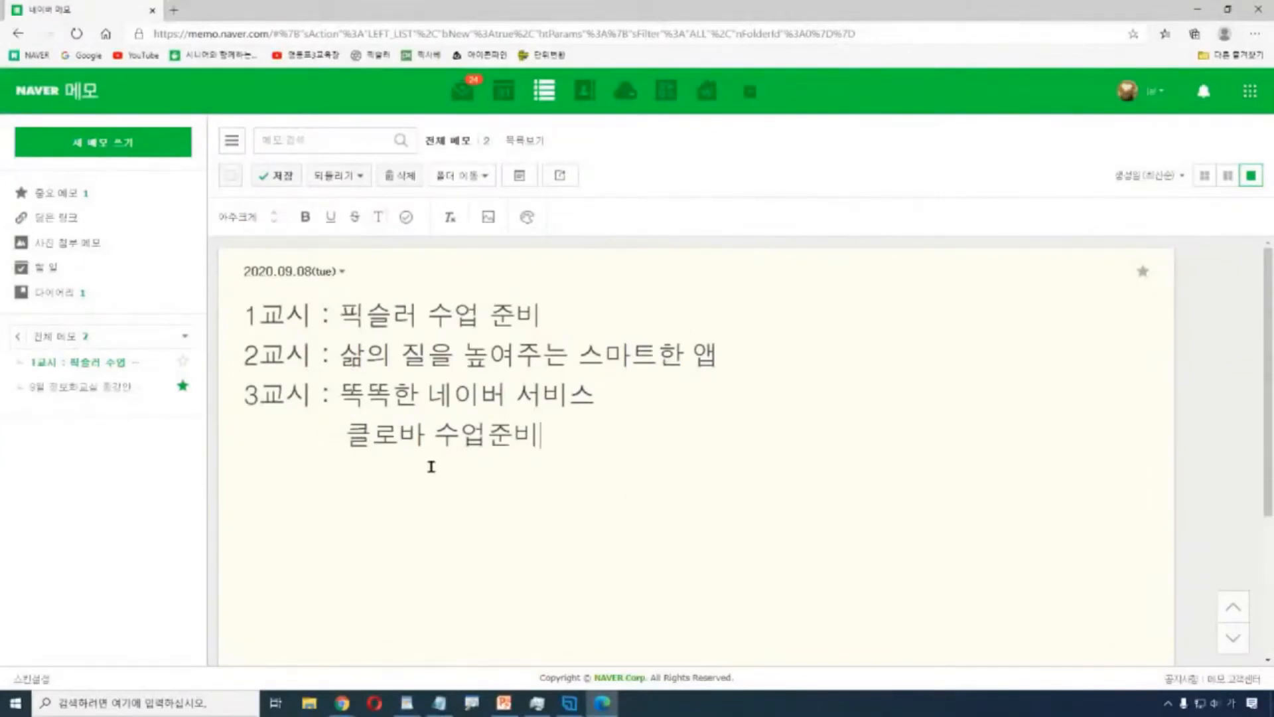
# Save the diary note and show all memos from the folder list.
pyautogui.click(281, 183)
pyautogui.press('ctrl')
pyautogui.press('ctrl')
pyautogui.press('ctrl')
pyautogui.click(186, 337)
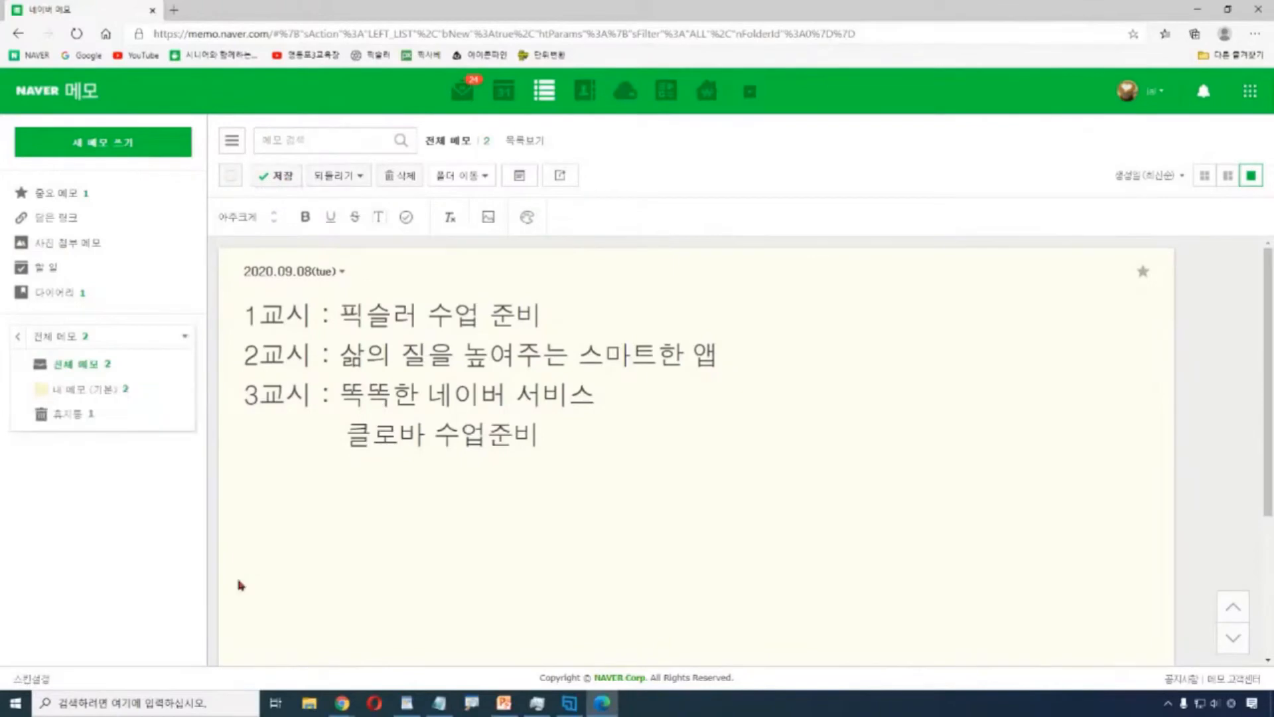
pyautogui.click(80, 365)
# View the 내 메모(기본) folder and its options, then return to 전체 메모.
pyautogui.click(87, 392)
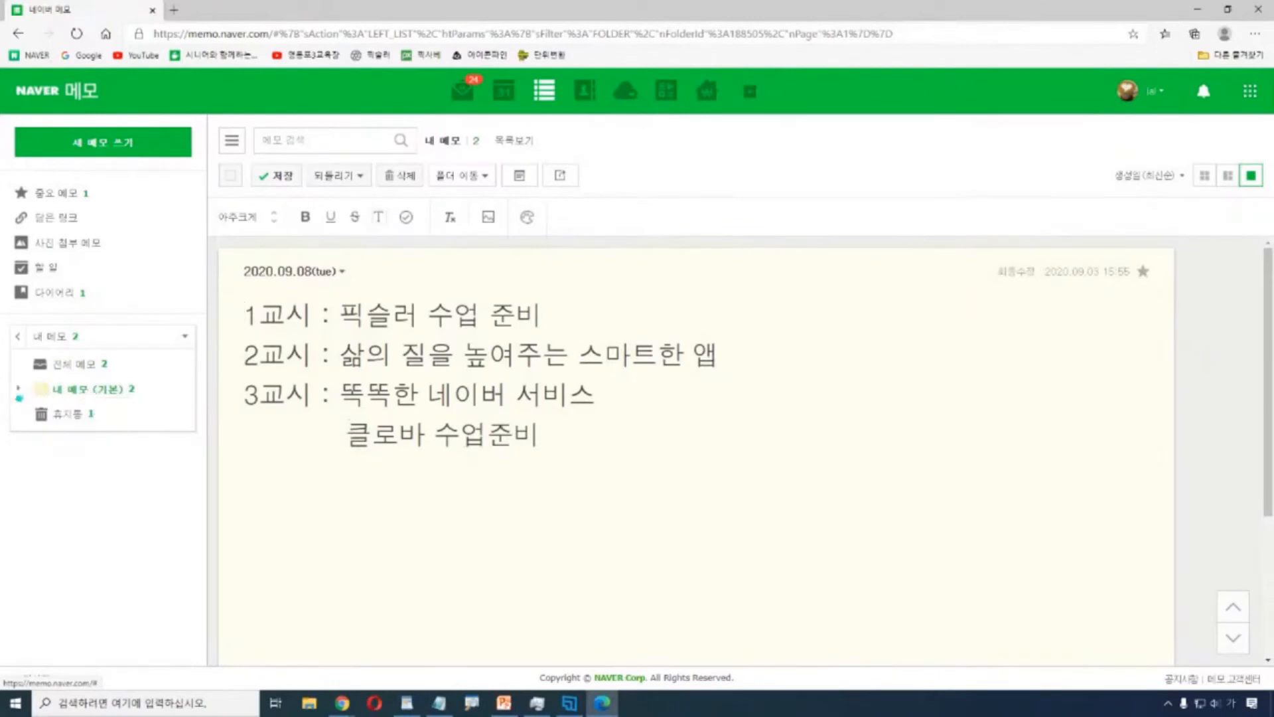
pyautogui.click(18, 390)
pyautogui.click(153, 516)
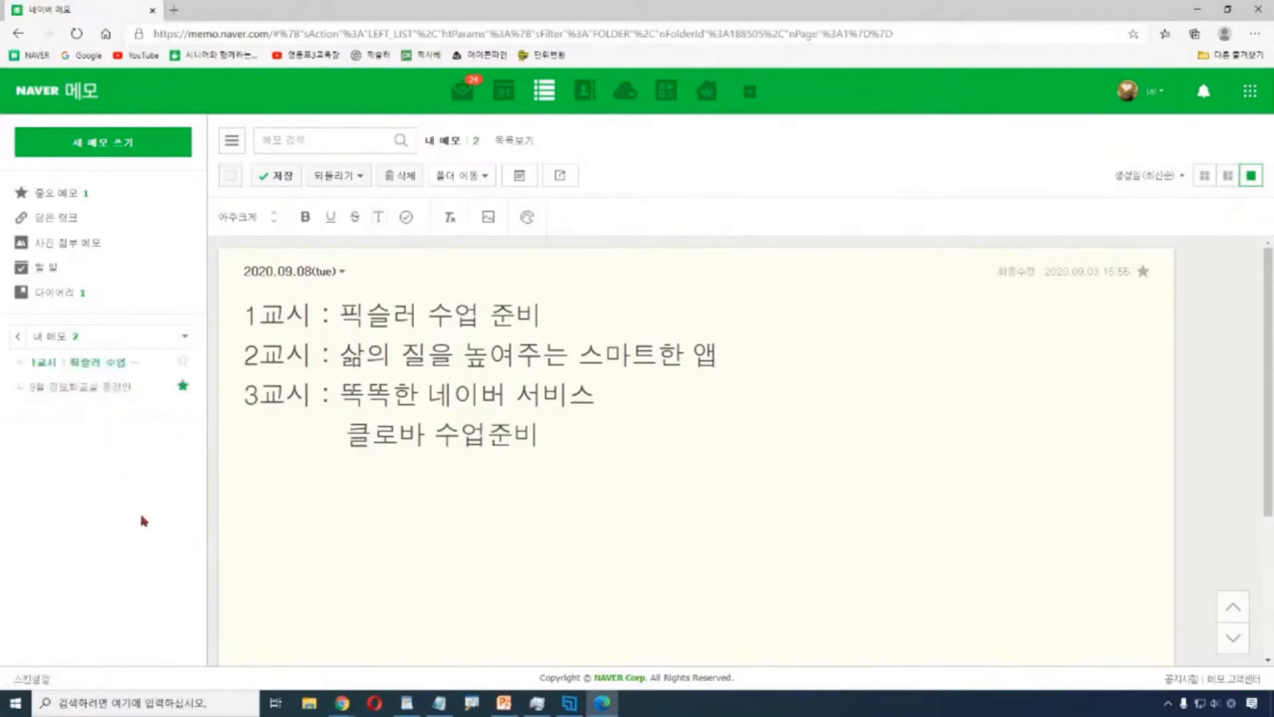
pyautogui.click(256, 530)
pyautogui.click(183, 338)
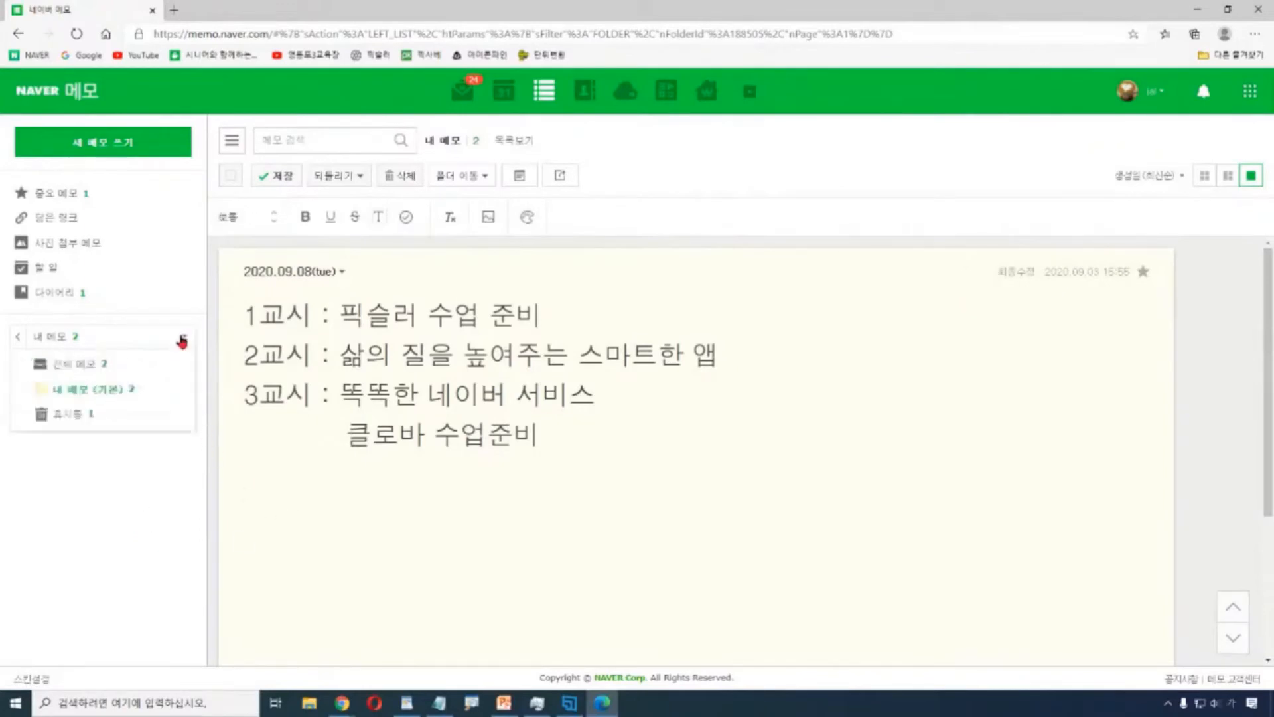
pyautogui.click(84, 363)
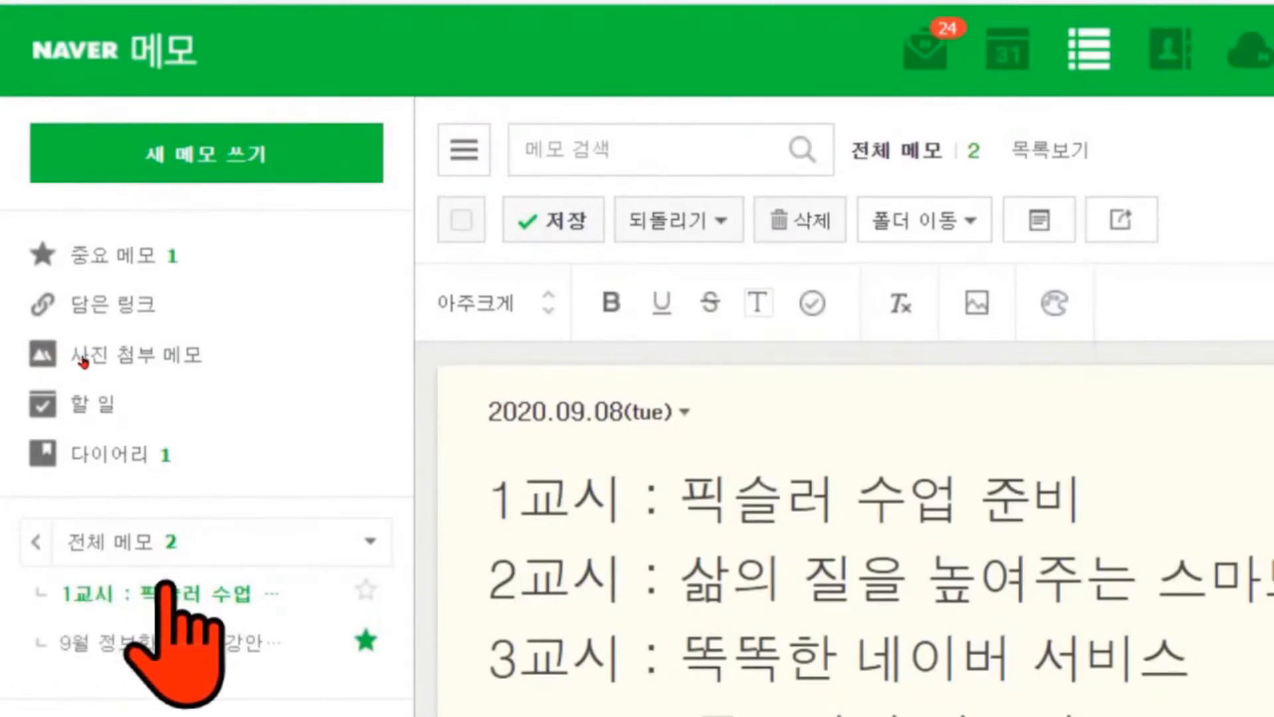
# Filter the list to 다이어리 memos, then to 중요 메모.
pyautogui.click(99, 456)
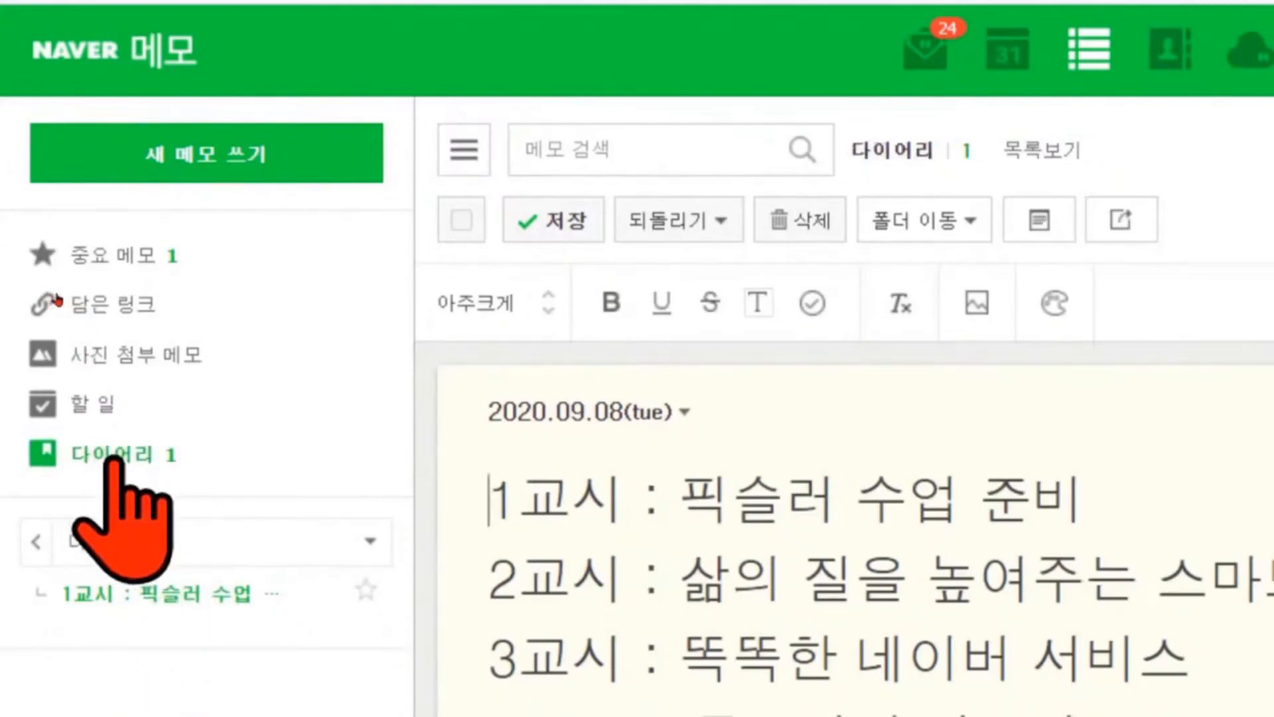
pyautogui.click(110, 255)
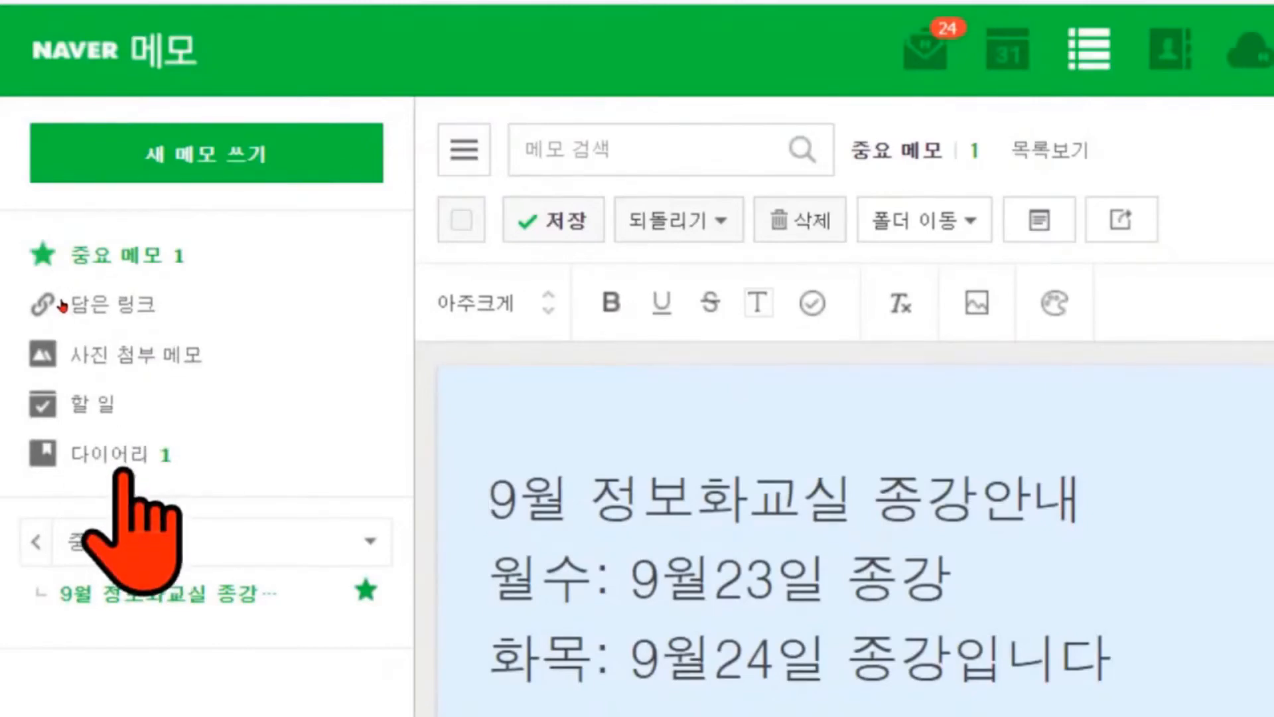
# Create a blank '새 메모' above the two saved memos.
pyautogui.click(109, 147)
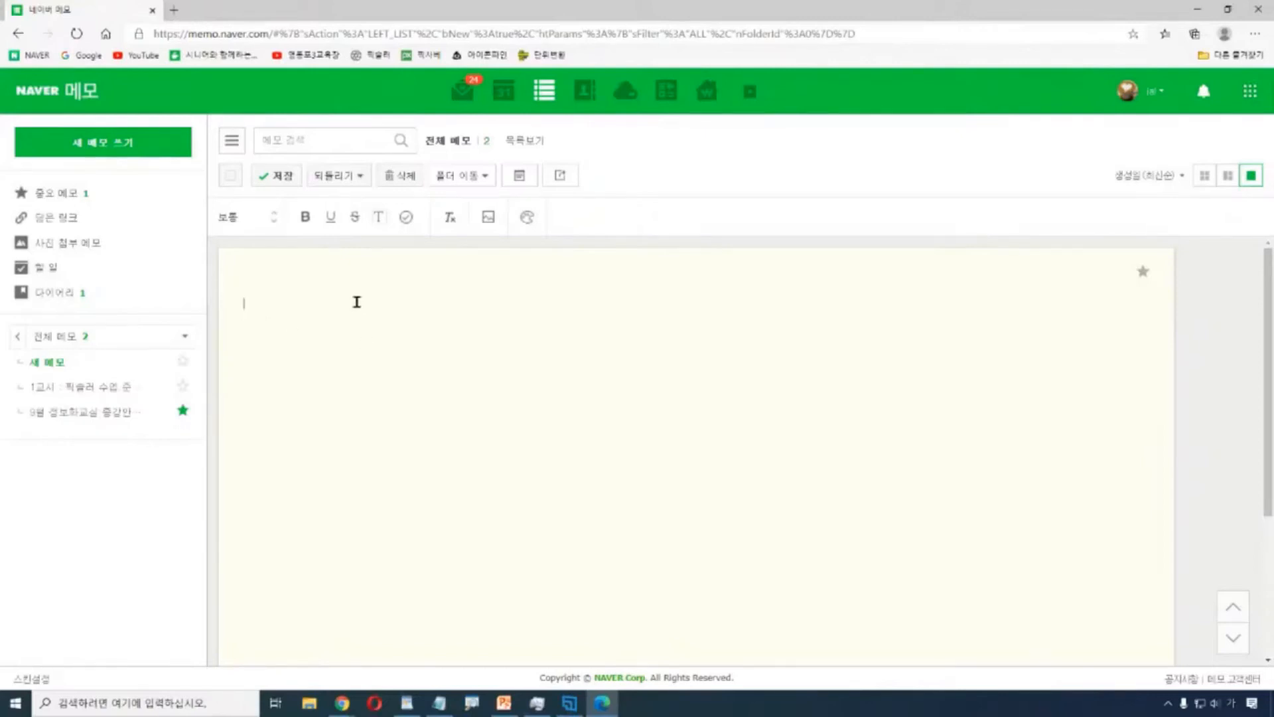
# Type the heading 수업에 필요한 교재 and enlarge it to 아주크게 (very large).
pyautogui.write('수')
pyautogui.write('업:')
pyautogui.write('에 필요한 교')
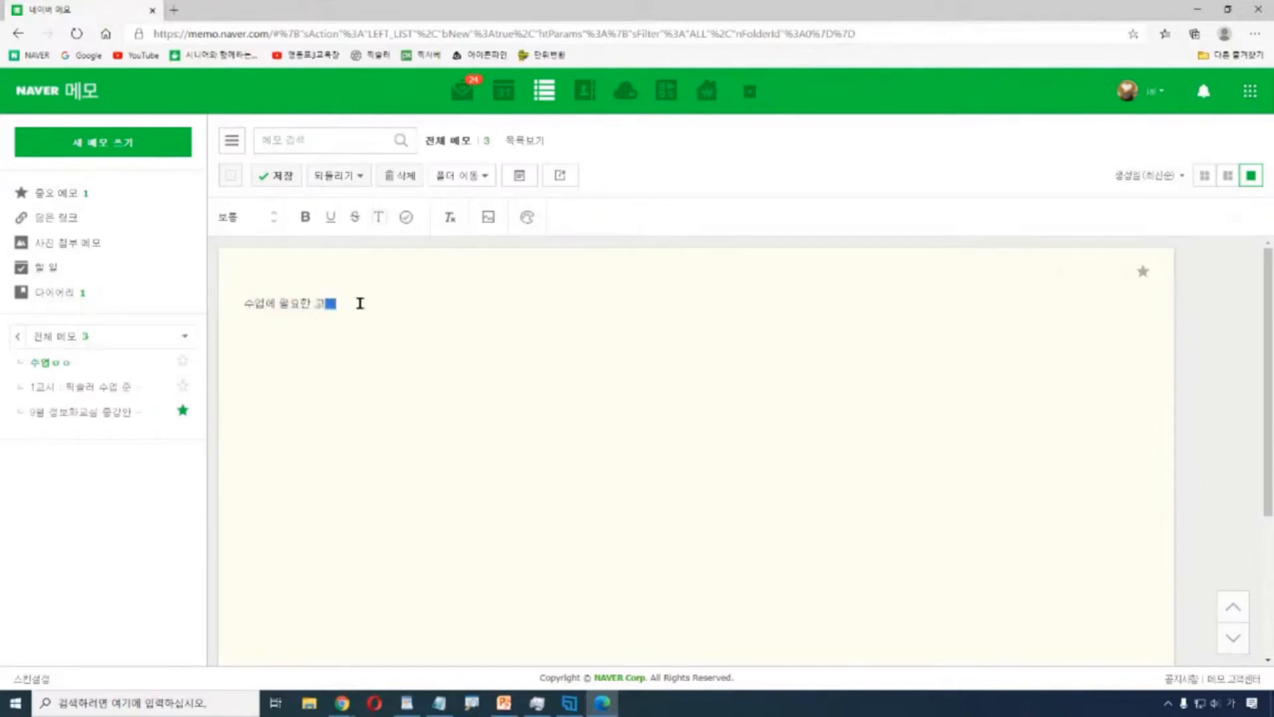
pyautogui.write('재')
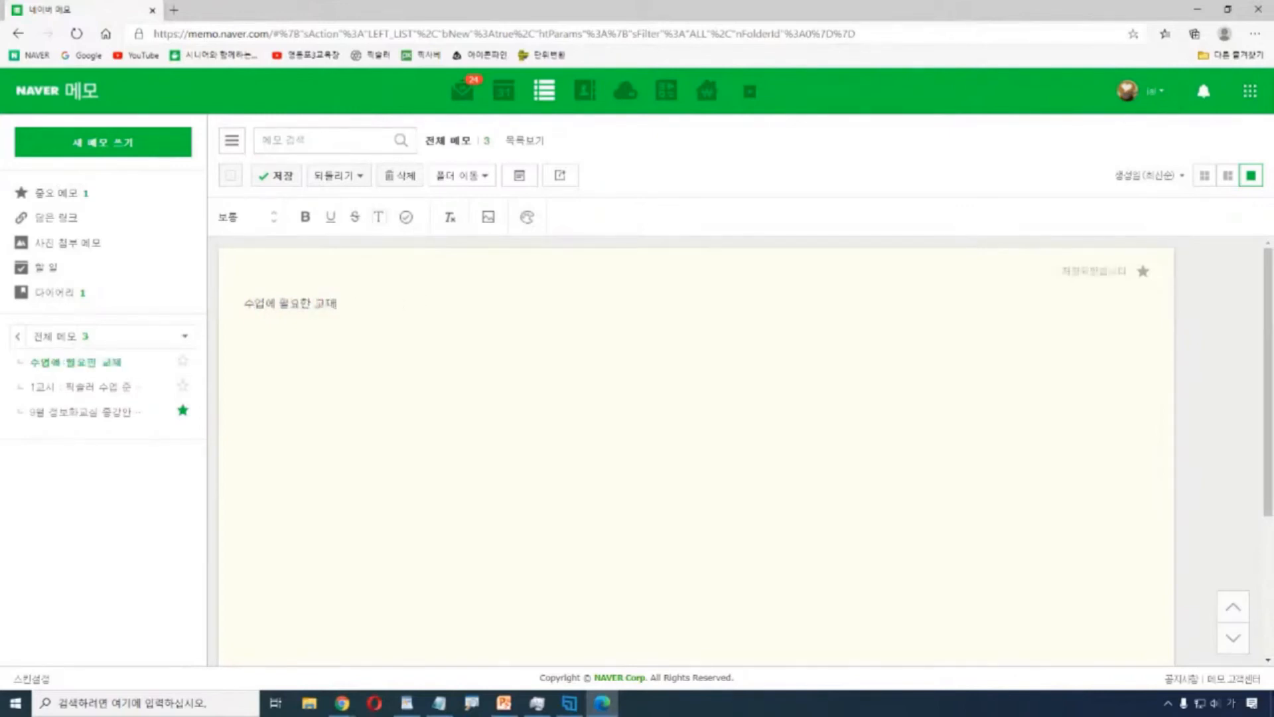
pyautogui.moveTo(379, 306); pyautogui.dragTo(153, 306)
pyautogui.click(273, 212)
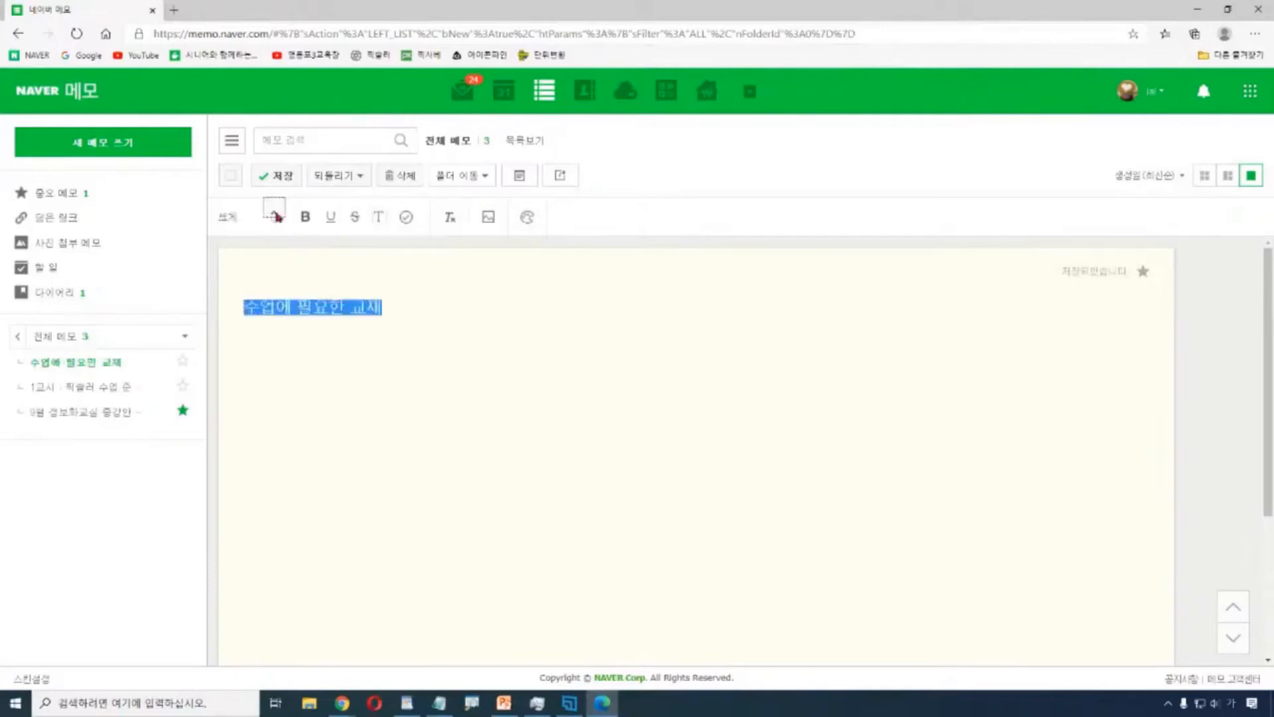
pyautogui.click(273, 212)
# Place the caret after the heading and try inserting a picture below it.
pyautogui.click(497, 329)
pyautogui.press('Return')
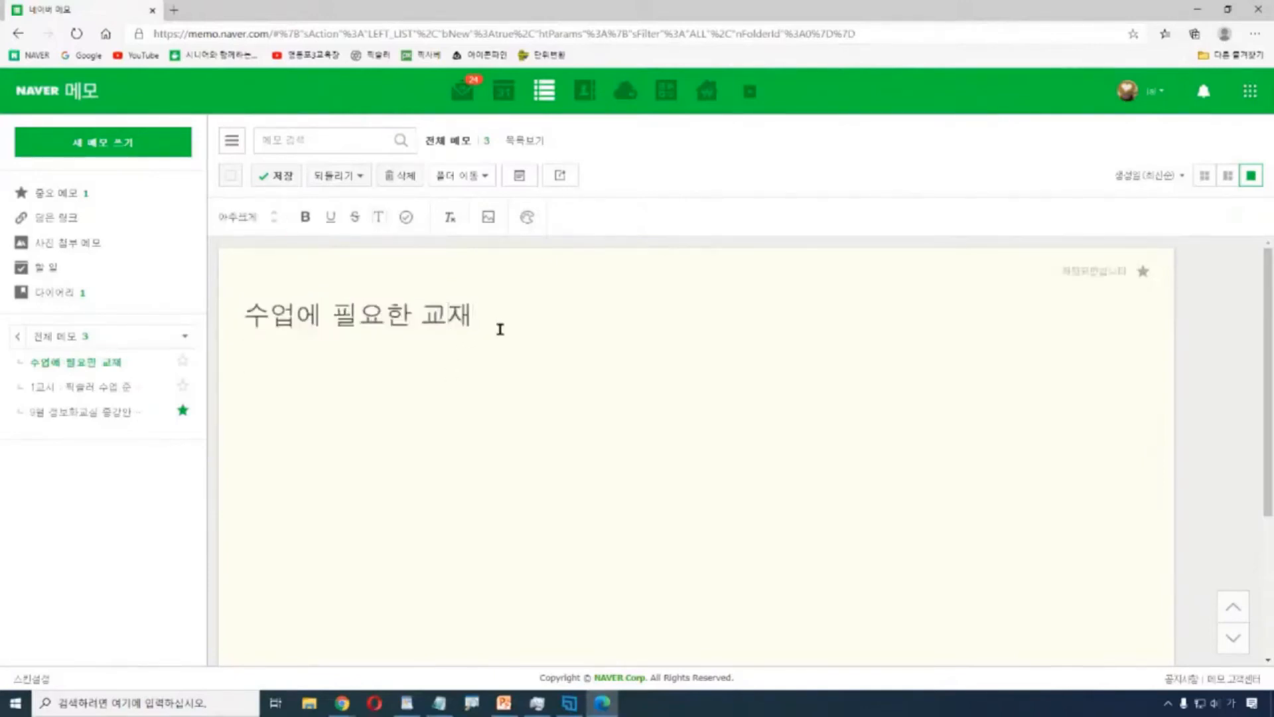
pyautogui.write('ㅓ')
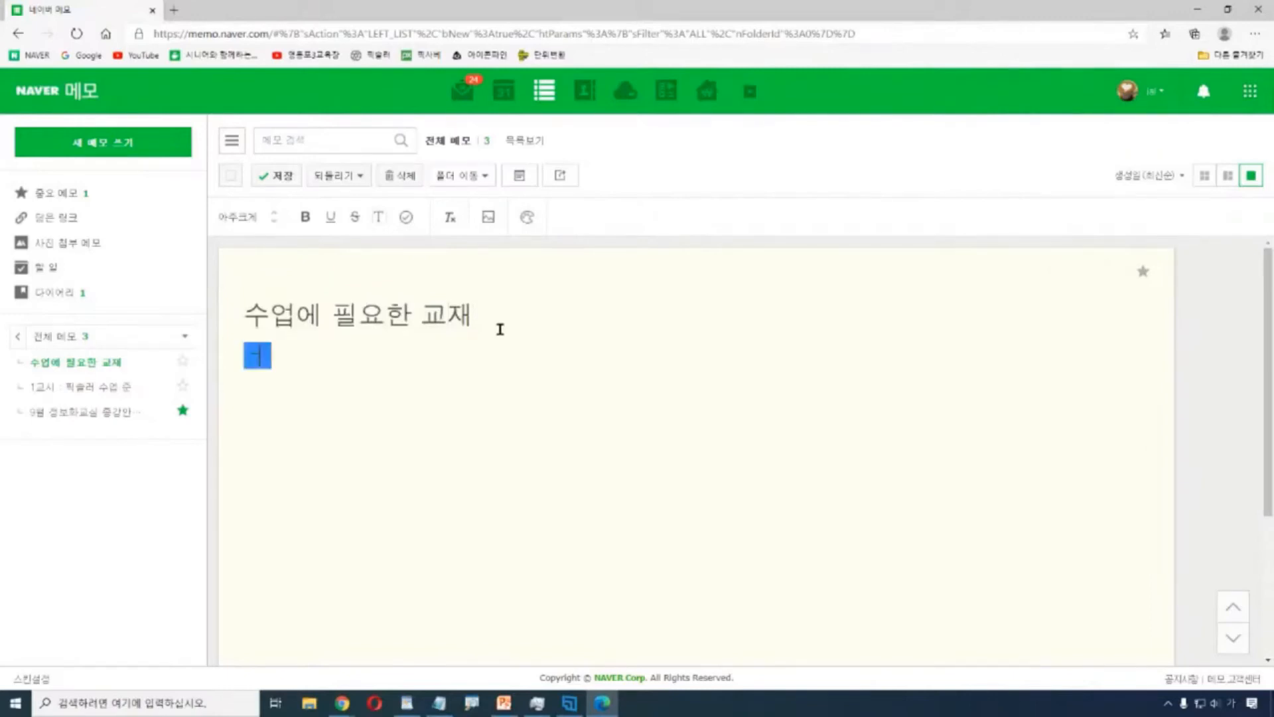
pyautogui.press('BackSpace')
pyautogui.press('BackSpace')
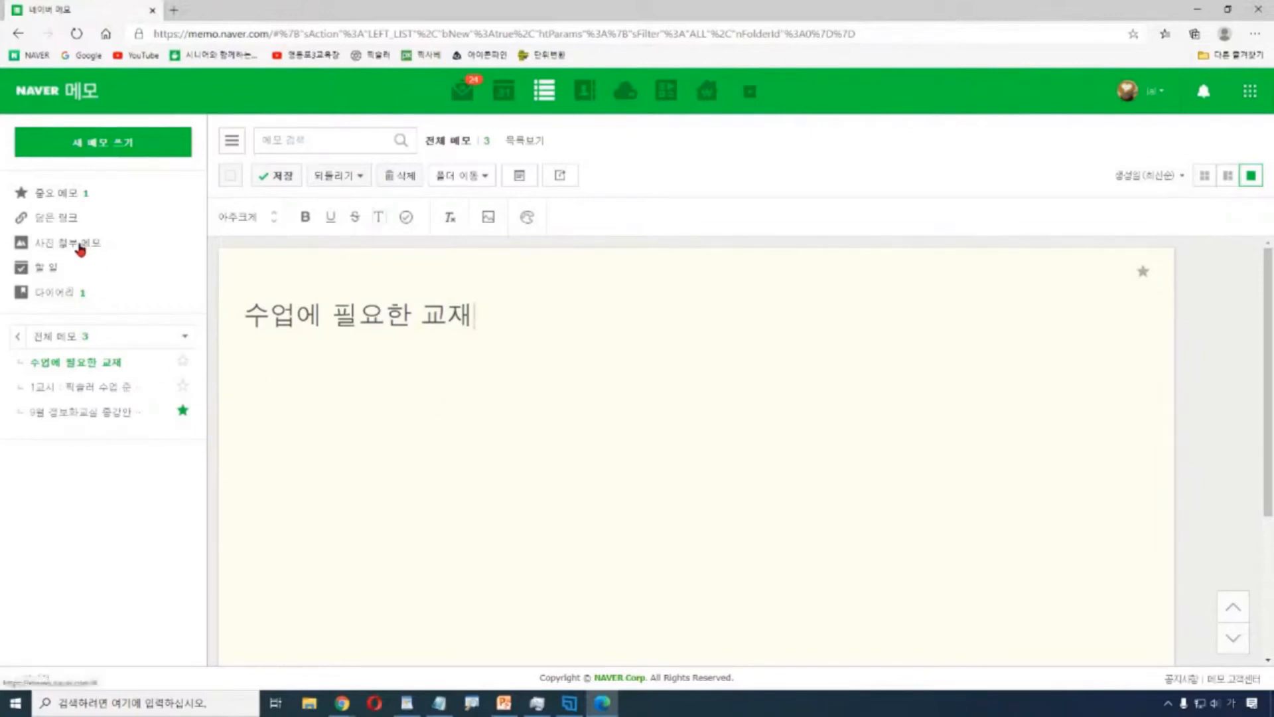
pyautogui.click(489, 223)
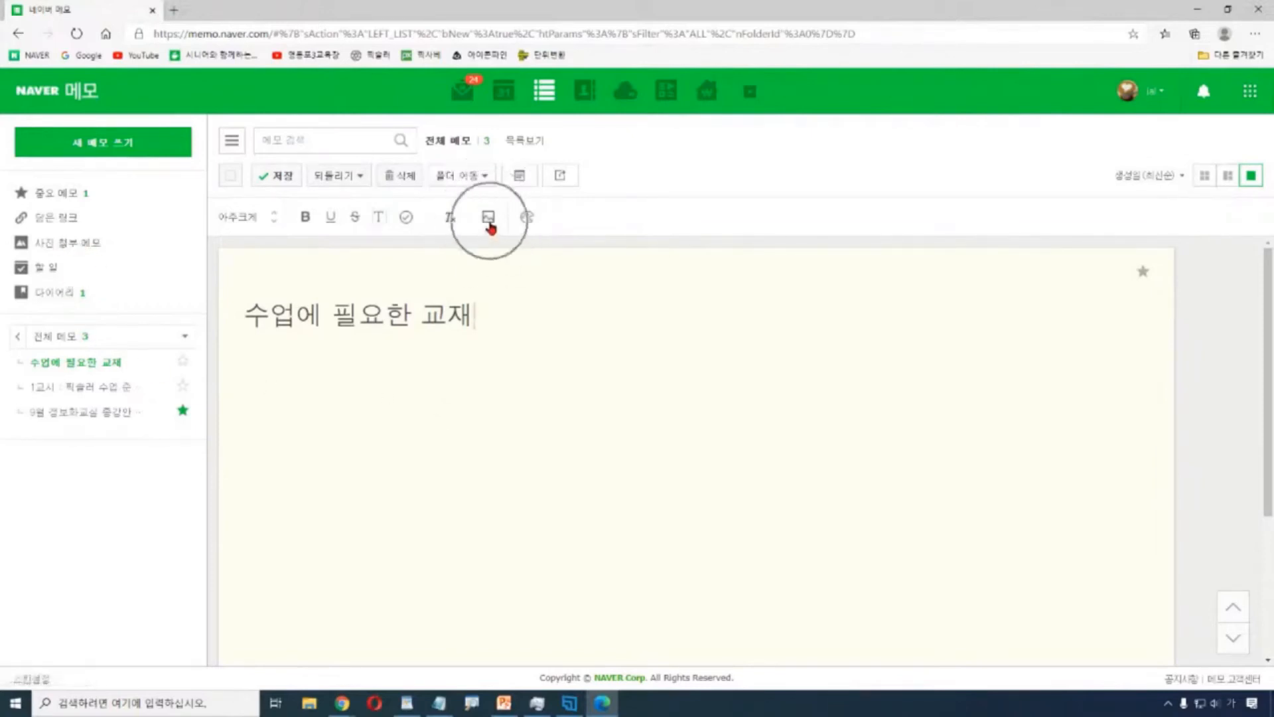
# Insert the 안경.png glasses picture beneath 수업에 필요한 교재 and save the memo.
pyautogui.click(490, 224)
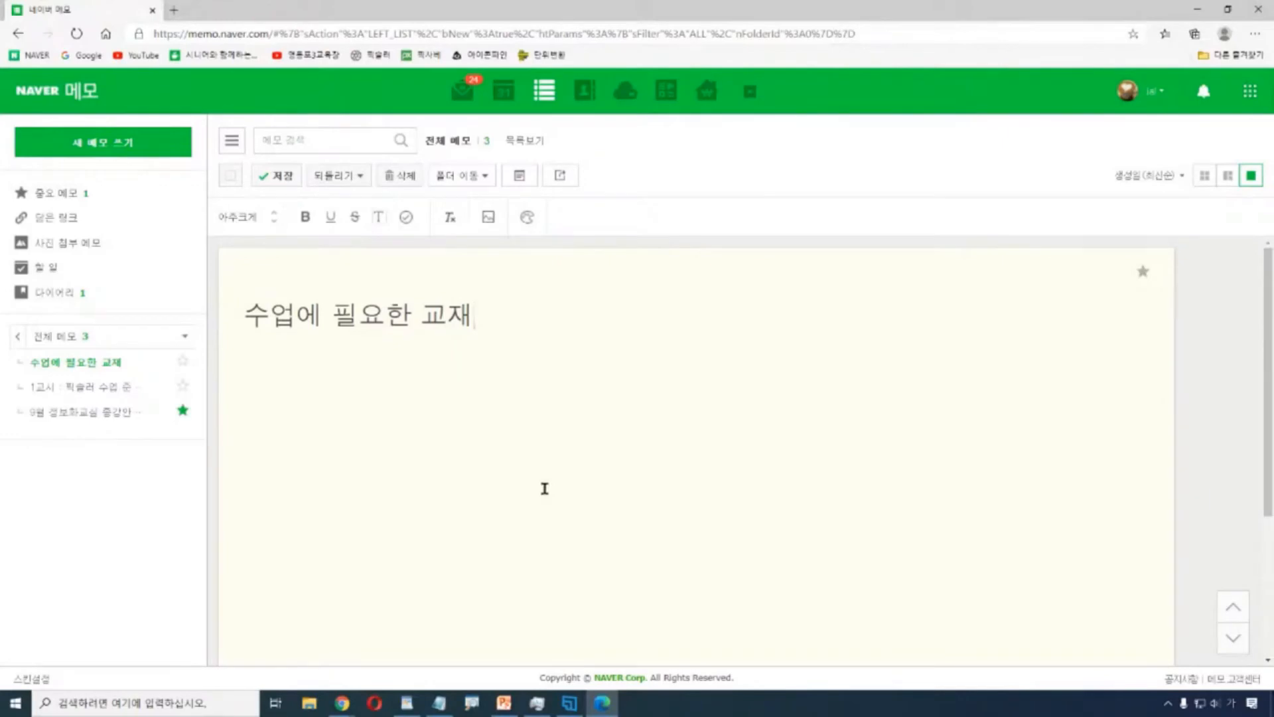
pyautogui.click(491, 219)
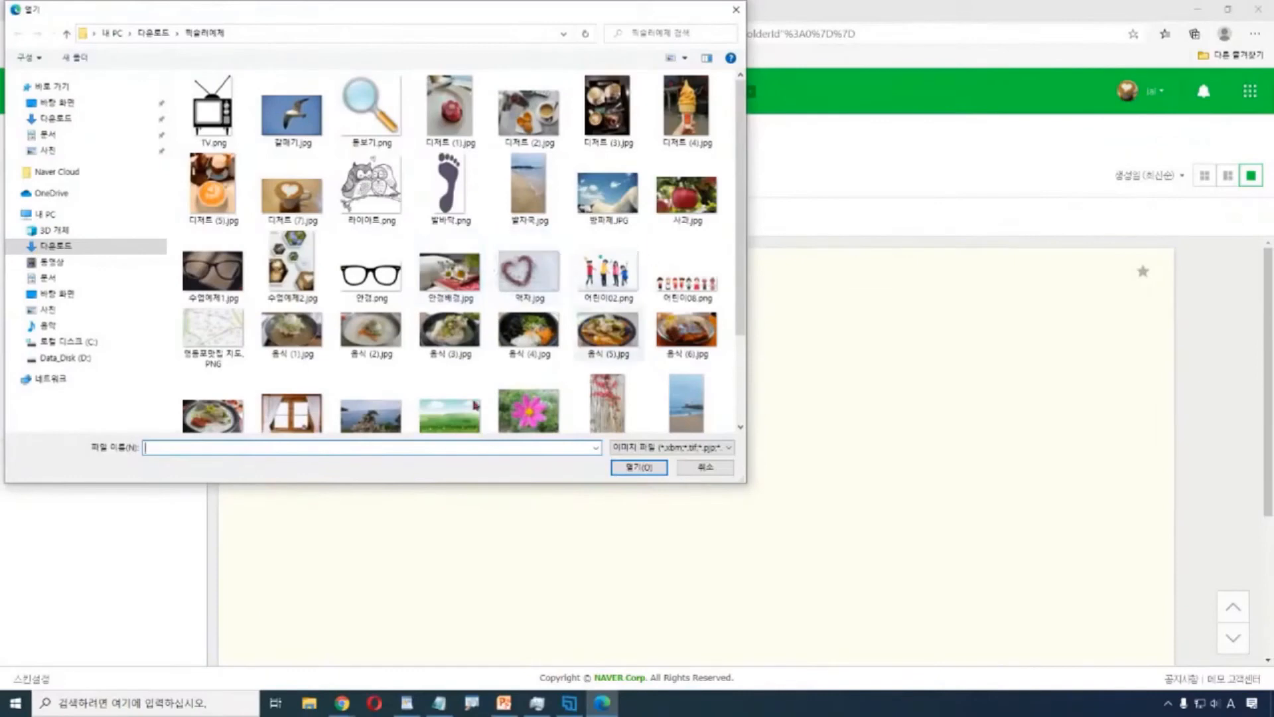
pyautogui.click(366, 280)
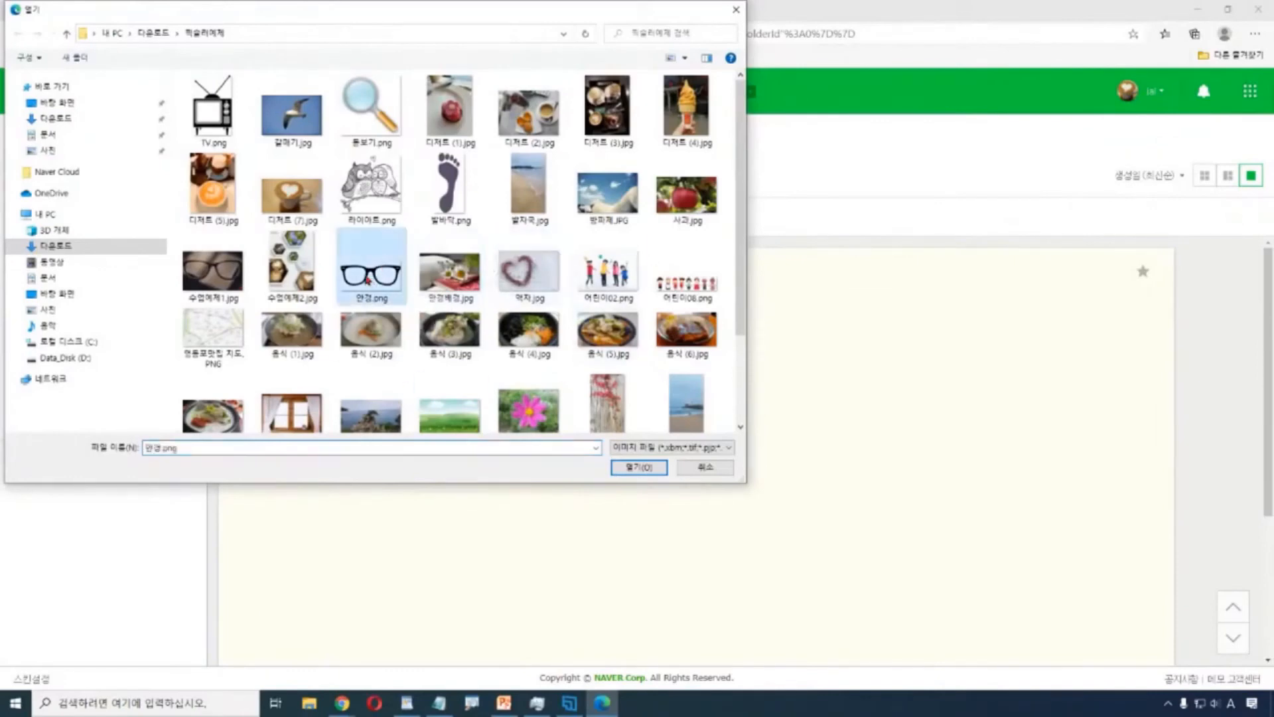
pyautogui.click(646, 470)
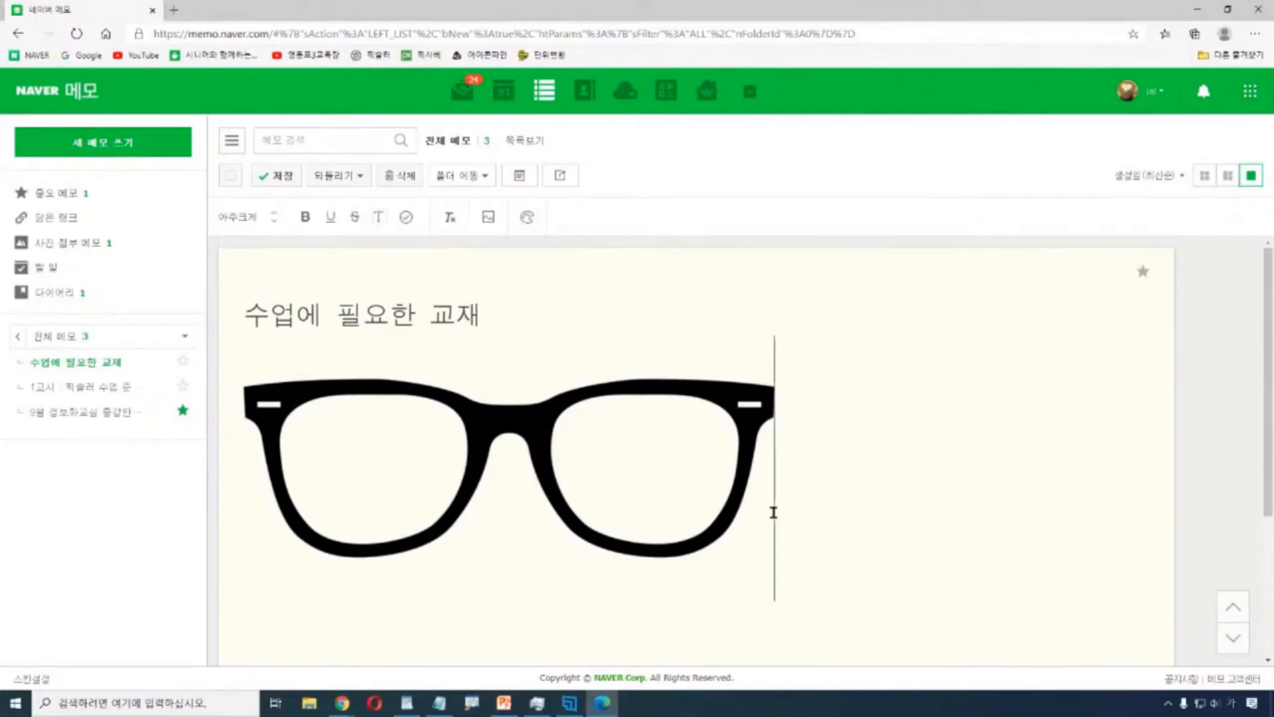
pyautogui.click(488, 226)
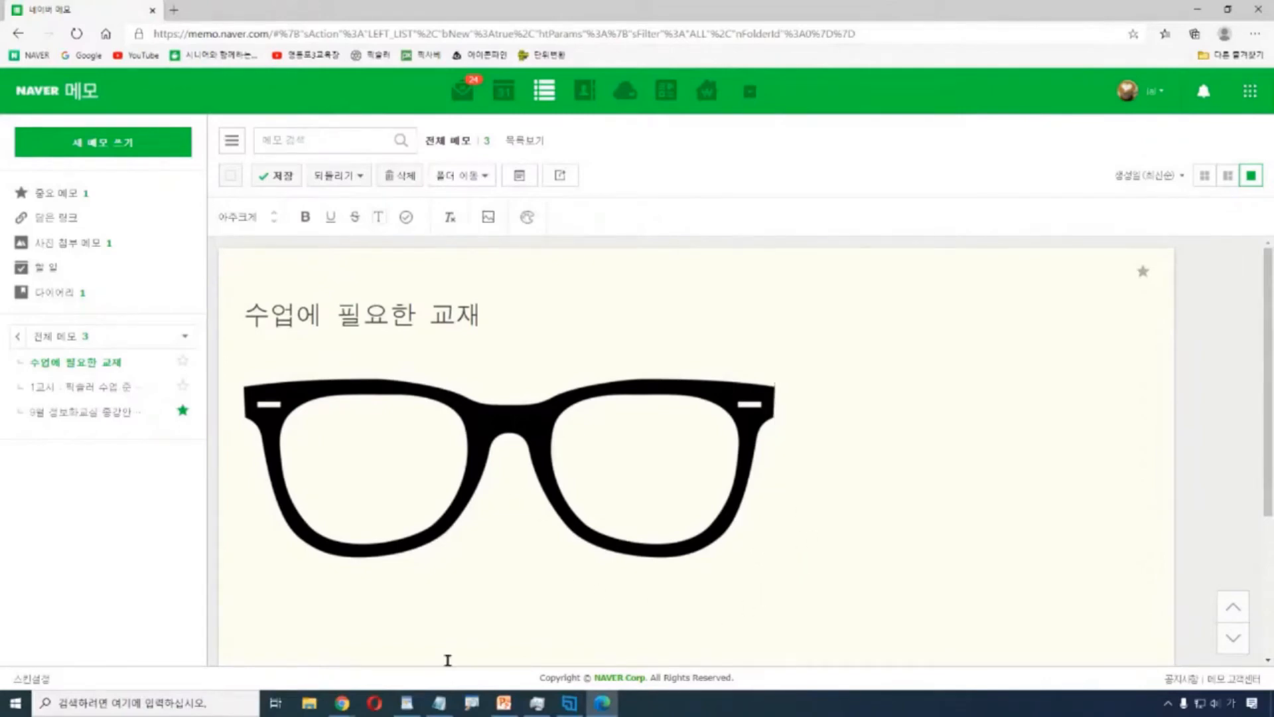
pyautogui.click(278, 178)
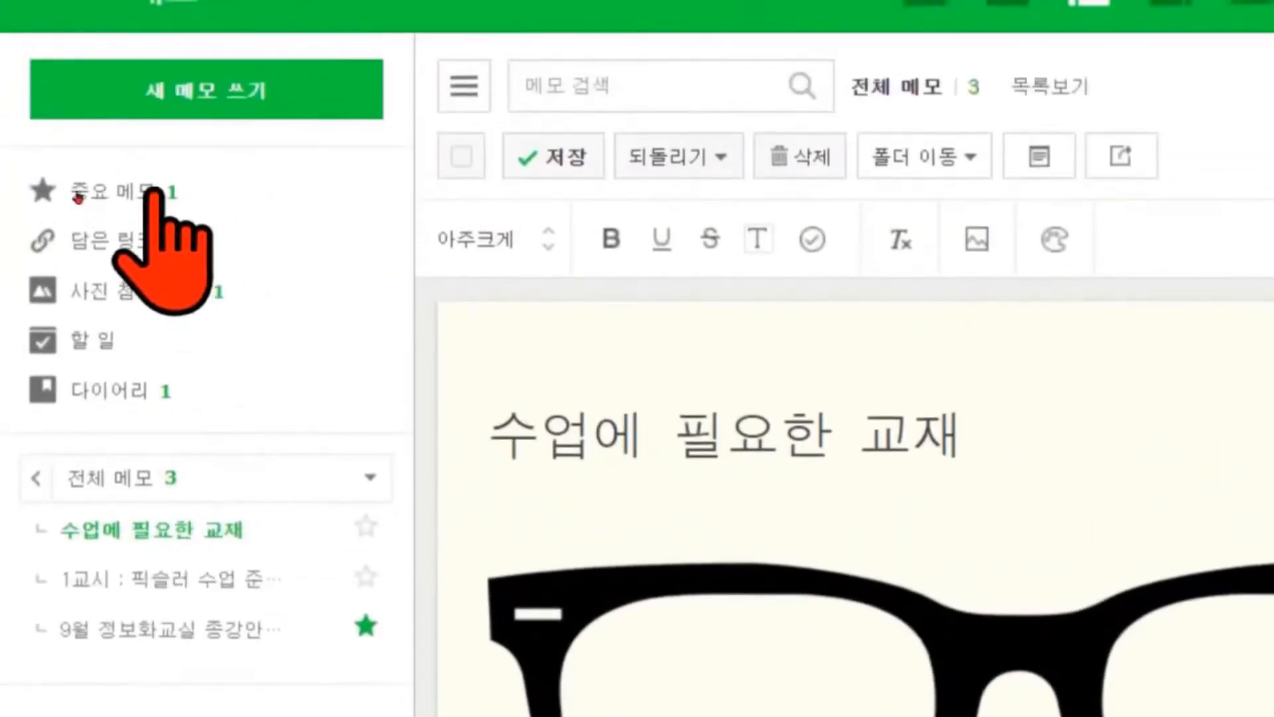
# Browse 중요 메모 and 사진 첨부 메모, then open 다이어리 showing the 2020.09.08 note.
pyautogui.click(154, 192)
pyautogui.click(176, 290)
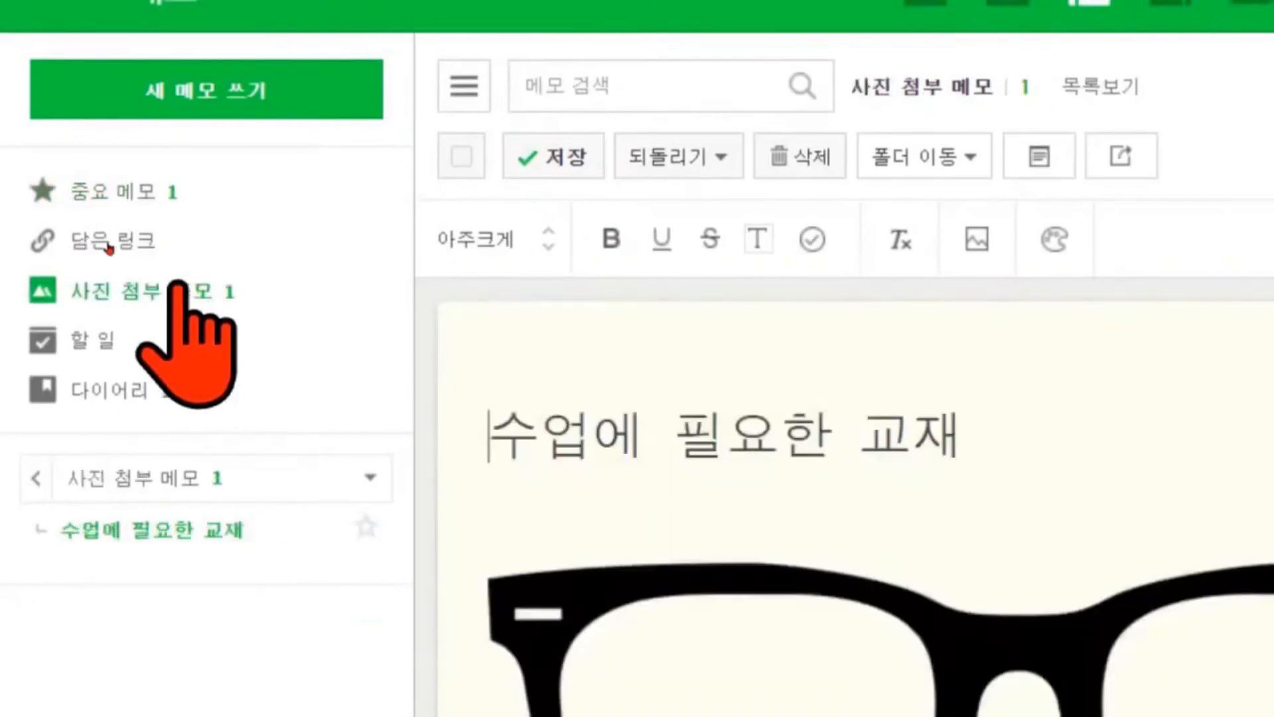
pyautogui.click(114, 388)
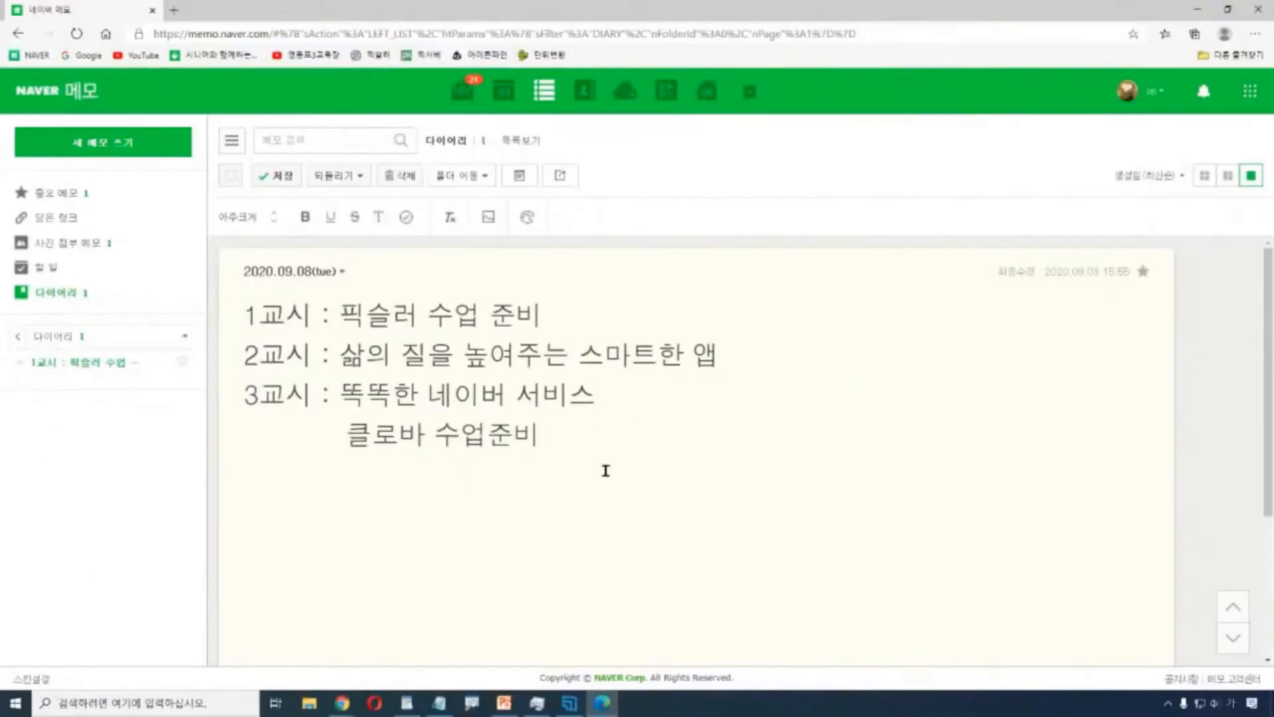
# Check the empty 할 일 category, then create a new blank memo.
pyautogui.click(45, 269)
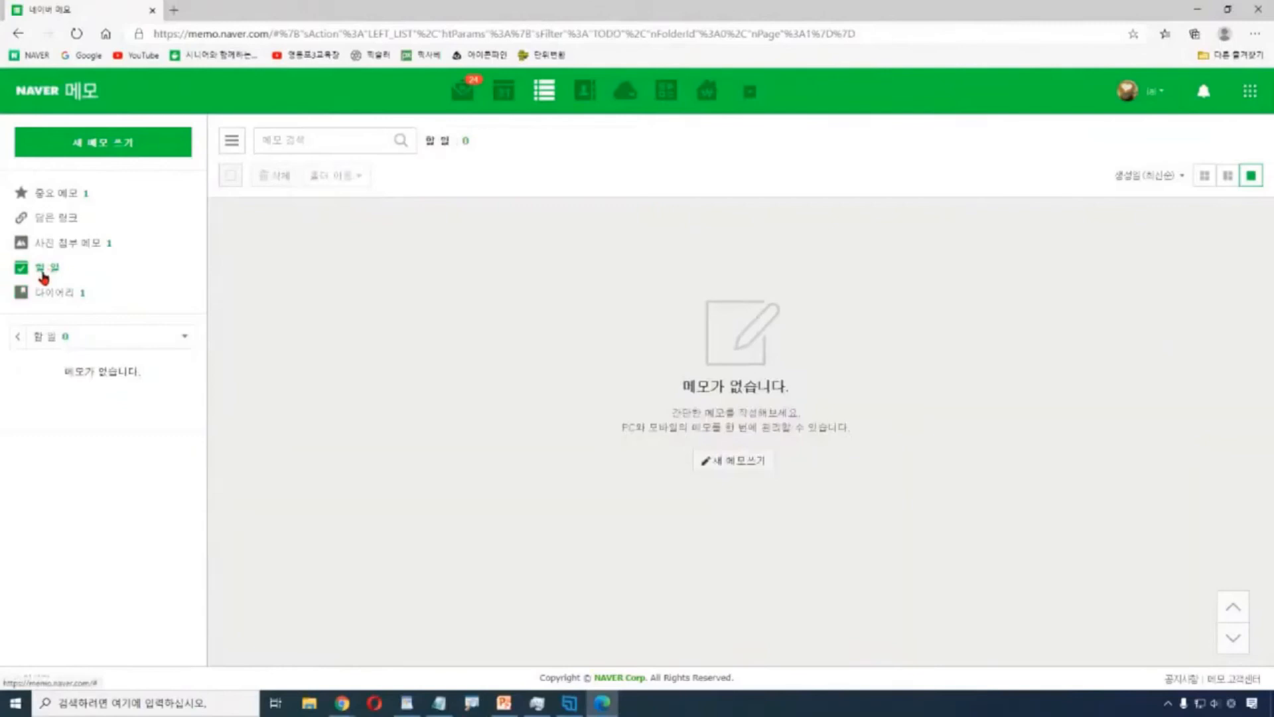
pyautogui.click(45, 269)
pyautogui.click(43, 280)
pyautogui.click(741, 464)
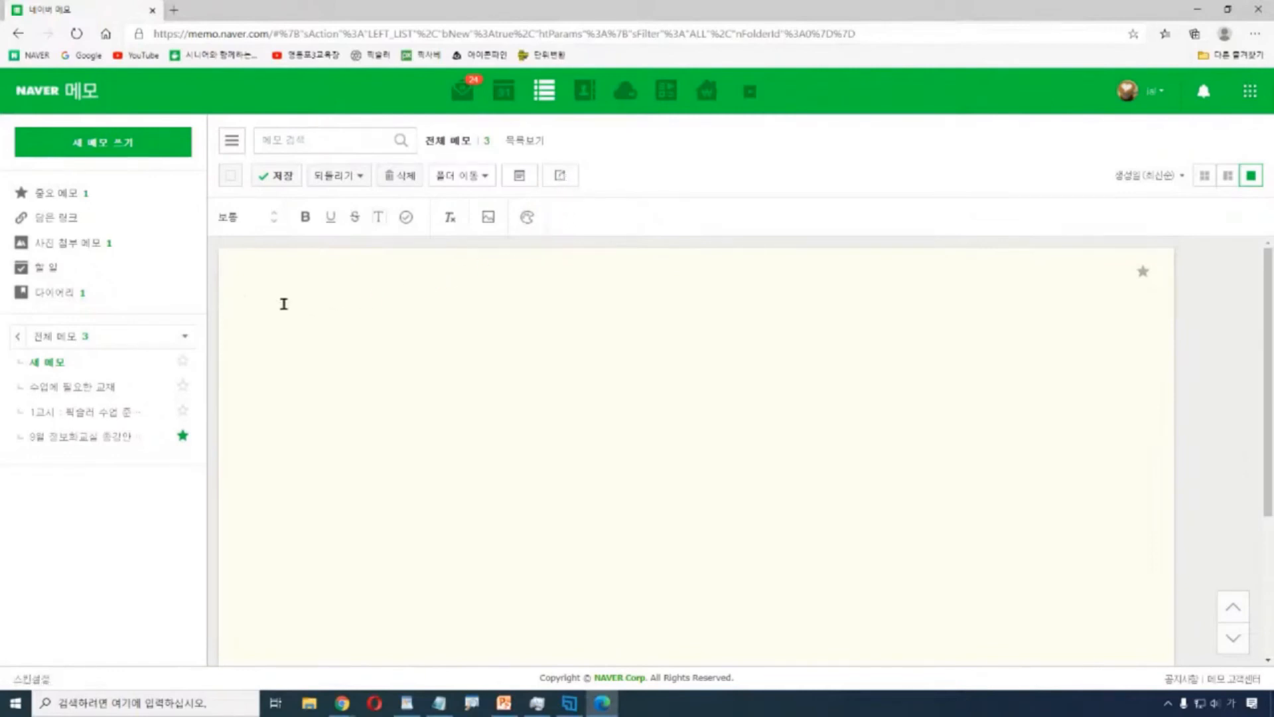
# Type 오늘 할일 and 운동 on separate lines, removing stray characters.
pyautogui.write('오늘 할일')
pyautogui.press('Return')
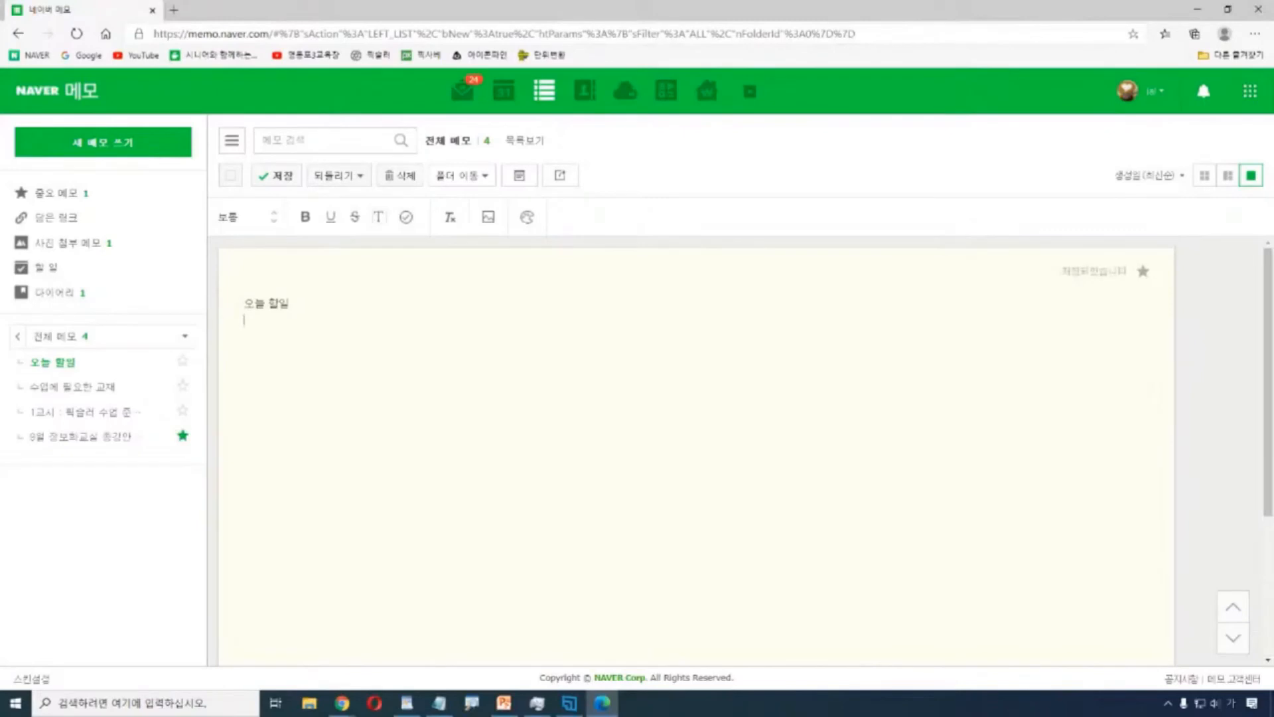
pyautogui.write('운동')
pyautogui.press('Return')
pyautogui.write('마니')
pyautogui.press('Return')
pyautogui.write('₩')
pyautogui.press('BackSpace')
pyautogui.write('마트')
pyautogui.press('BackSpace')
pyautogui.press('BackSpace')
pyautogui.press('BackSpace')
# Complete line two as 운동 만남, add 마트, and save the to-do memo.
pyautogui.write('편')
pyautogui.press('BackSpace')
pyautogui.press('BackSpace')
pyautogui.press('BackSpace')
pyautogui.write('동 만남')
pyautogui.press('Return')
pyautogui.write('미트')
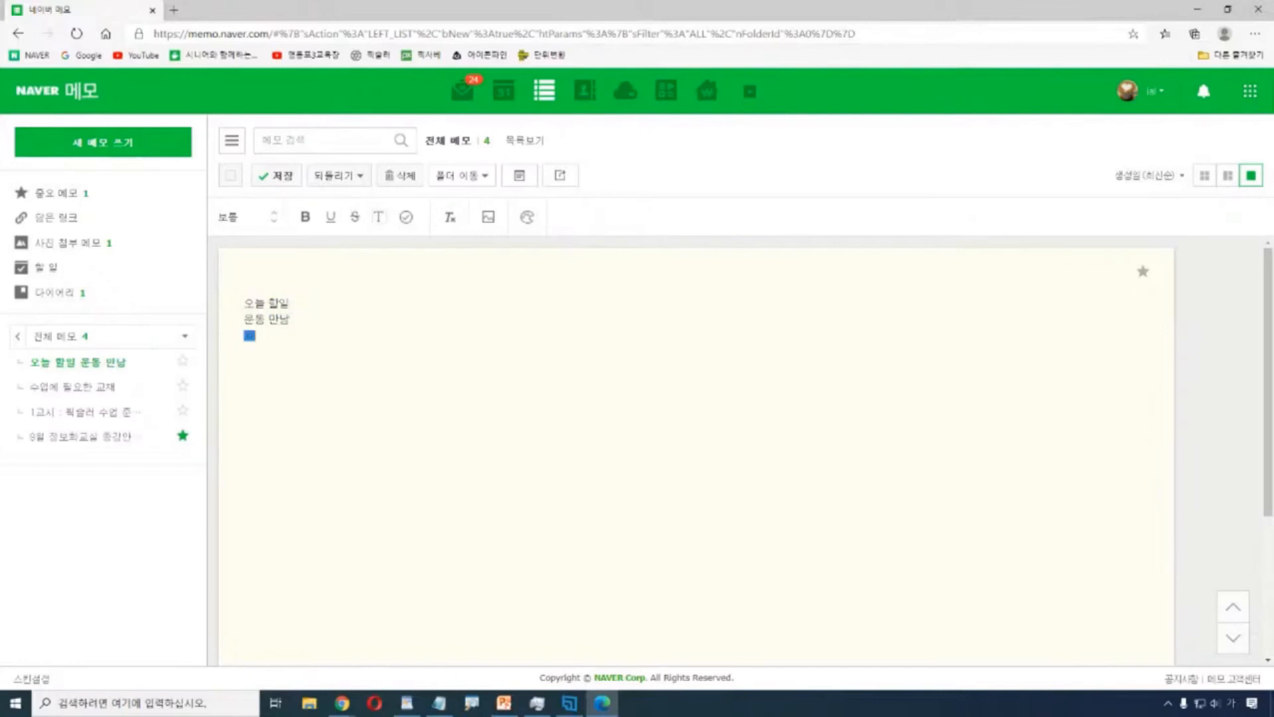
pyautogui.press('Return')
pyautogui.click(282, 176)
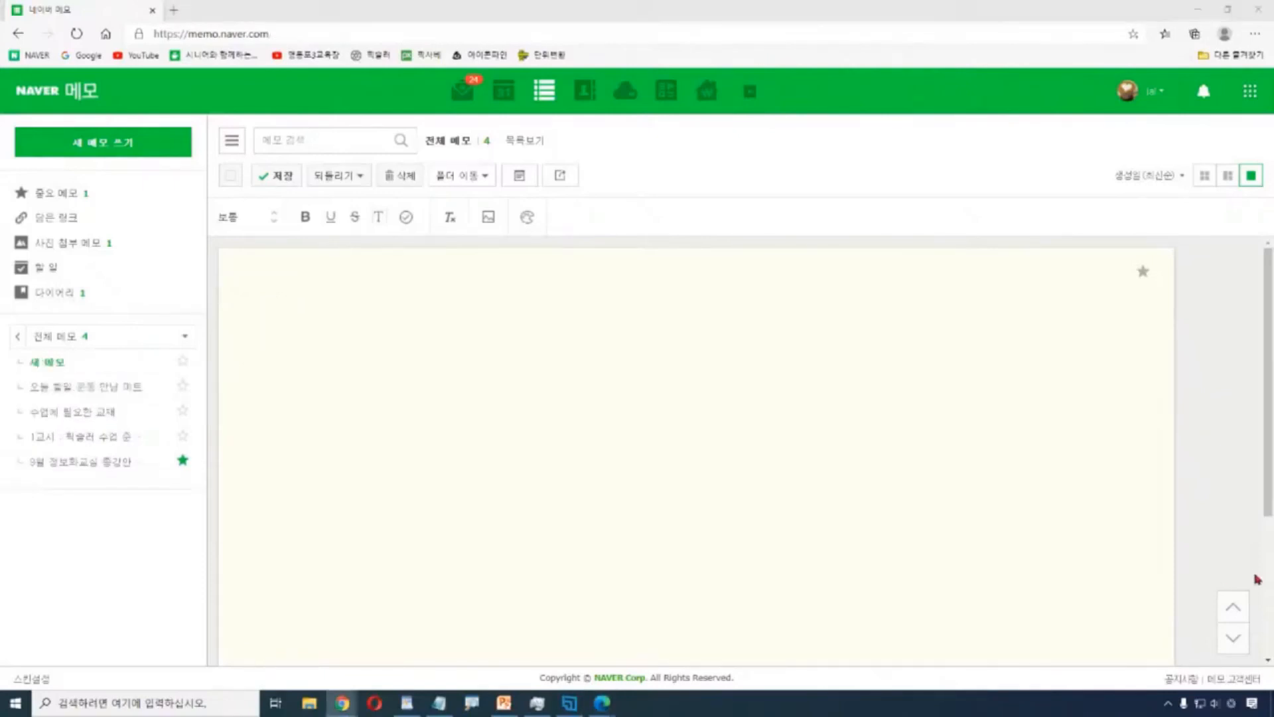
# Open the saved '오늘 할일 / 운동 만남 / 마트' memo from the memo list.
pyautogui.click(78, 387)
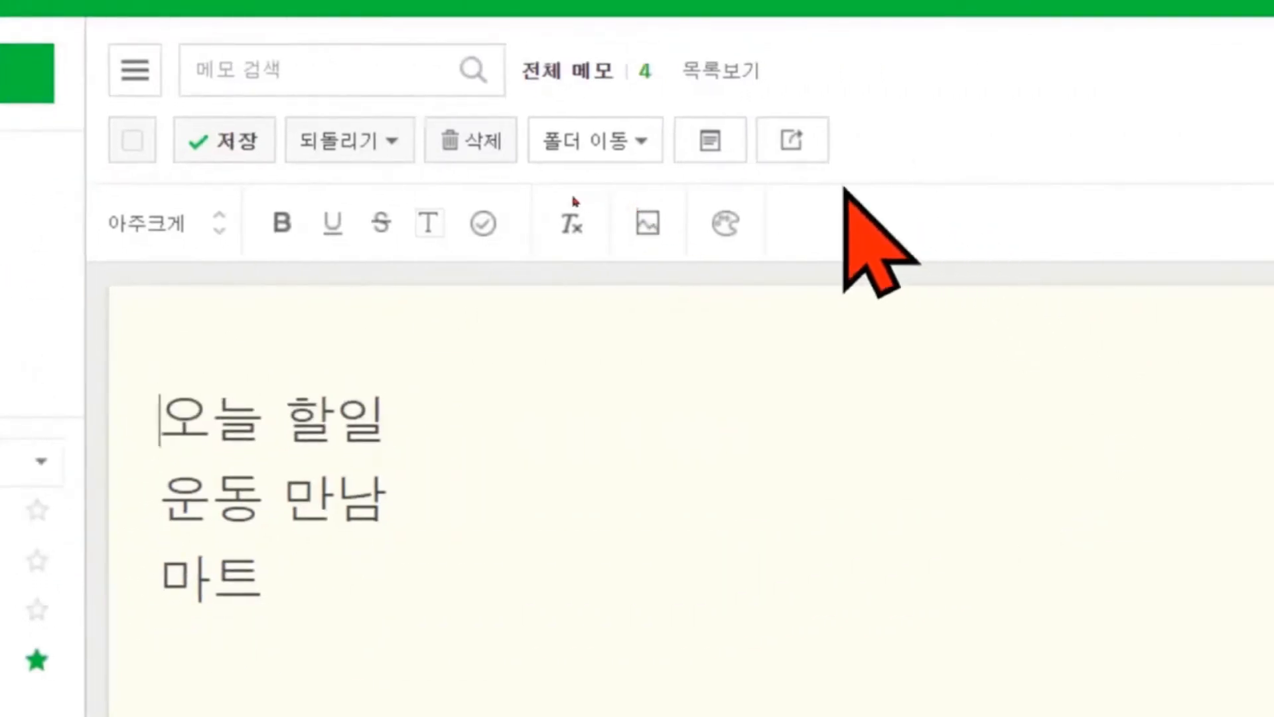
pyautogui.hotkey('ctrl', '2')
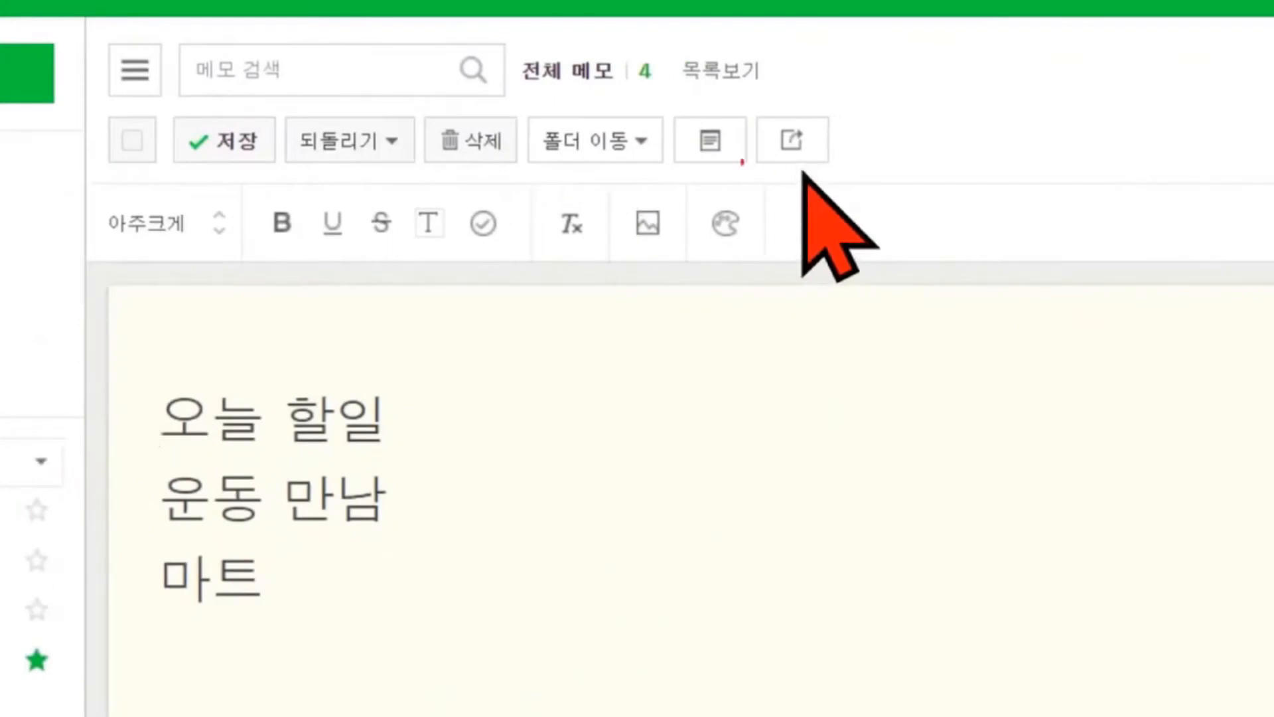
pyautogui.moveTo(667, 112); pyautogui.dragTo(748, 171)
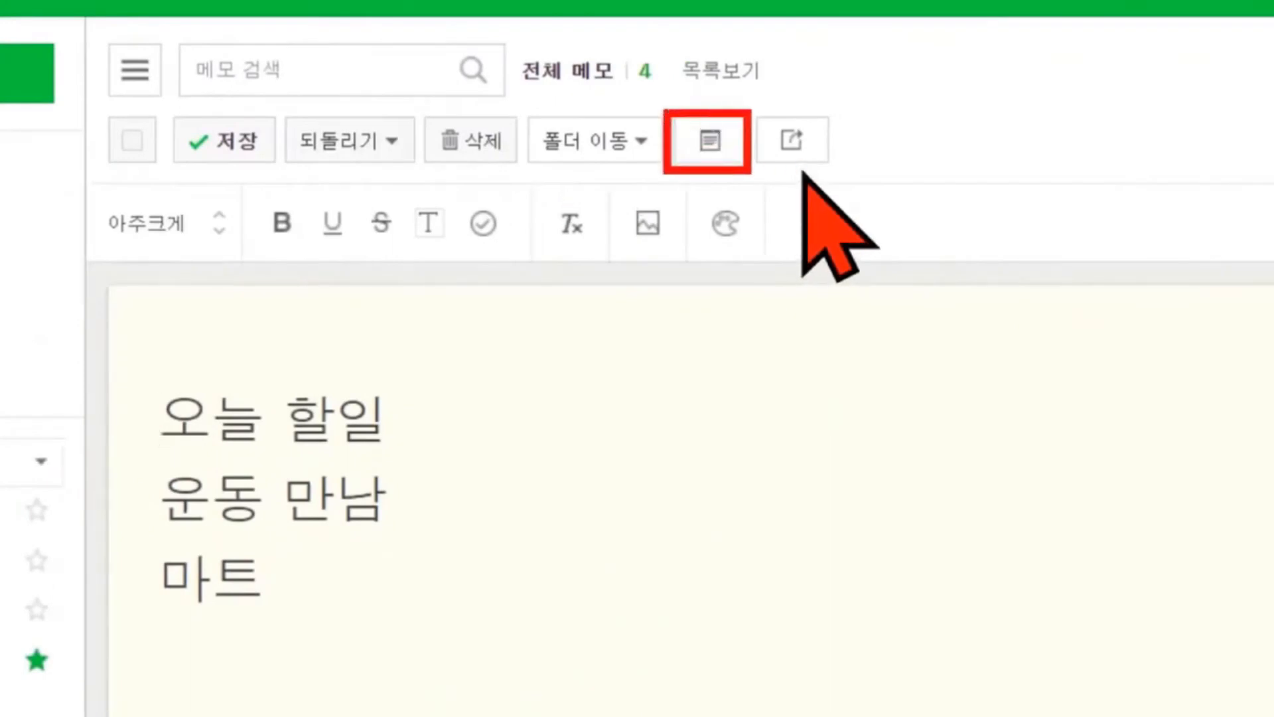
pyautogui.moveTo(689, 104)
pyautogui.mouseDown()
pyautogui.moveTo(688, 83)
pyautogui.moveTo(783, 28)
pyautogui.moveTo(814, 32)
pyautogui.moveTo(834, 16)
pyautogui.moveTo(814, 14)
pyautogui.moveTo(864, 26)
pyautogui.mouseUp()
pyautogui.moveTo(866, 15)
pyautogui.mouseDown()
pyautogui.moveTo(878, 49)
pyautogui.moveTo(947, 26)
pyautogui.moveTo(949, 12)
pyautogui.moveTo(919, 61)
pyautogui.mouseUp()
pyautogui.moveTo(899, 60); pyautogui.dragTo(952, 63)
pyautogui.moveTo(1028, 18)
pyautogui.mouseDown()
pyautogui.moveTo(999, 62)
pyautogui.moveTo(1100, 18)
pyautogui.moveTo(1125, 66)
pyautogui.moveTo(1155, 47)
pyautogui.mouseUp()
pyautogui.moveTo(1163, 27)
pyautogui.mouseDown()
pyautogui.moveTo(1162, 50)
pyautogui.moveTo(1159, 27)
pyautogui.mouseUp()
pyautogui.moveTo(1195, 21); pyautogui.dragTo(1199, 58)
pyautogui.moveTo(1207, 29)
pyautogui.mouseDown()
pyautogui.moveTo(1204, 44)
pyautogui.moveTo(1203, 28)
pyautogui.moveTo(1239, 33)
pyautogui.mouseUp()
pyautogui.moveTo(1239, 19)
pyautogui.mouseDown()
pyautogui.moveTo(1237, 52)
pyautogui.moveTo(1256, 35)
pyautogui.moveTo(1267, 57)
pyautogui.mouseUp()
pyautogui.click(1180, 100)
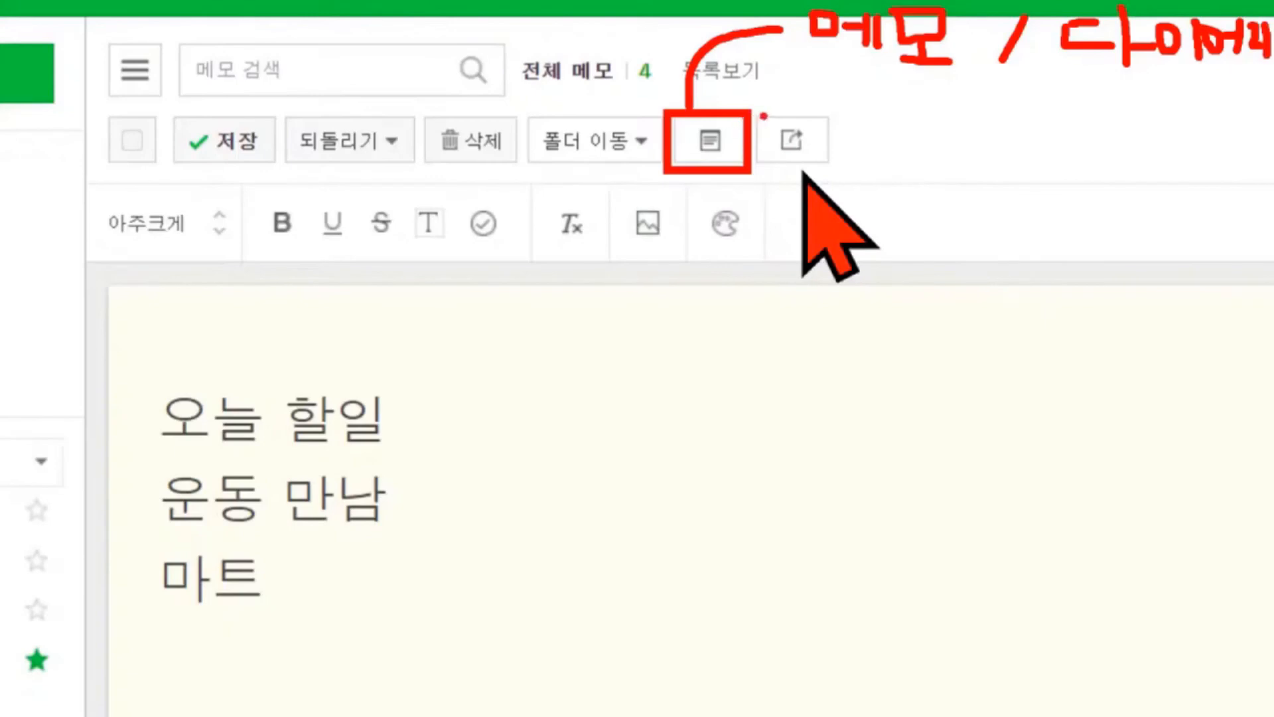
pyautogui.moveTo(754, 113); pyautogui.dragTo(840, 169)
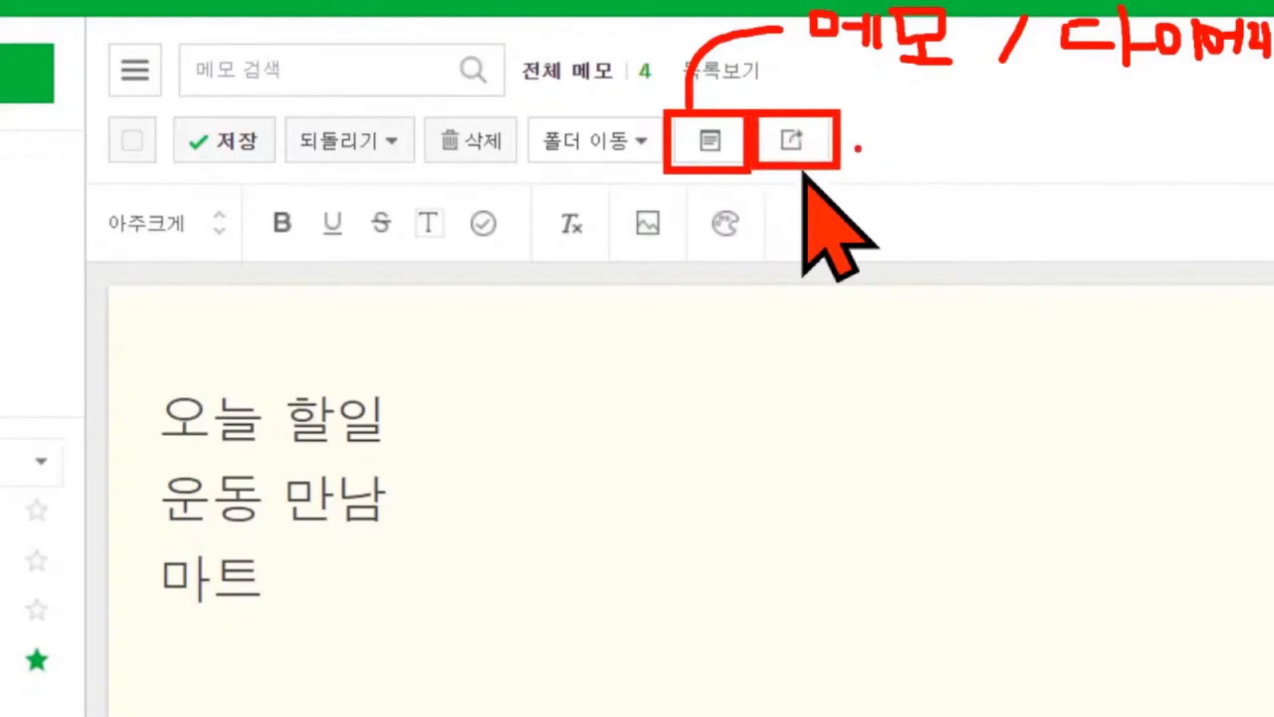
pyautogui.moveTo(920, 149)
pyautogui.mouseDown()
pyautogui.moveTo(842, 147)
pyautogui.moveTo(869, 167)
pyautogui.moveTo(961, 144)
pyautogui.moveTo(946, 170)
pyautogui.mouseUp()
pyautogui.moveTo(925, 154)
pyautogui.mouseDown()
pyautogui.moveTo(973, 161)
pyautogui.moveTo(990, 145)
pyautogui.mouseUp()
pyautogui.moveTo(990, 130)
pyautogui.mouseDown()
pyautogui.moveTo(980, 181)
pyautogui.moveTo(998, 178)
pyautogui.mouseUp()
pyautogui.moveTo(1007, 143); pyautogui.dragTo(1035, 168)
pyautogui.moveTo(1040, 139); pyautogui.dragTo(1043, 181)
pyautogui.moveTo(1019, 183); pyautogui.dragTo(1045, 197)
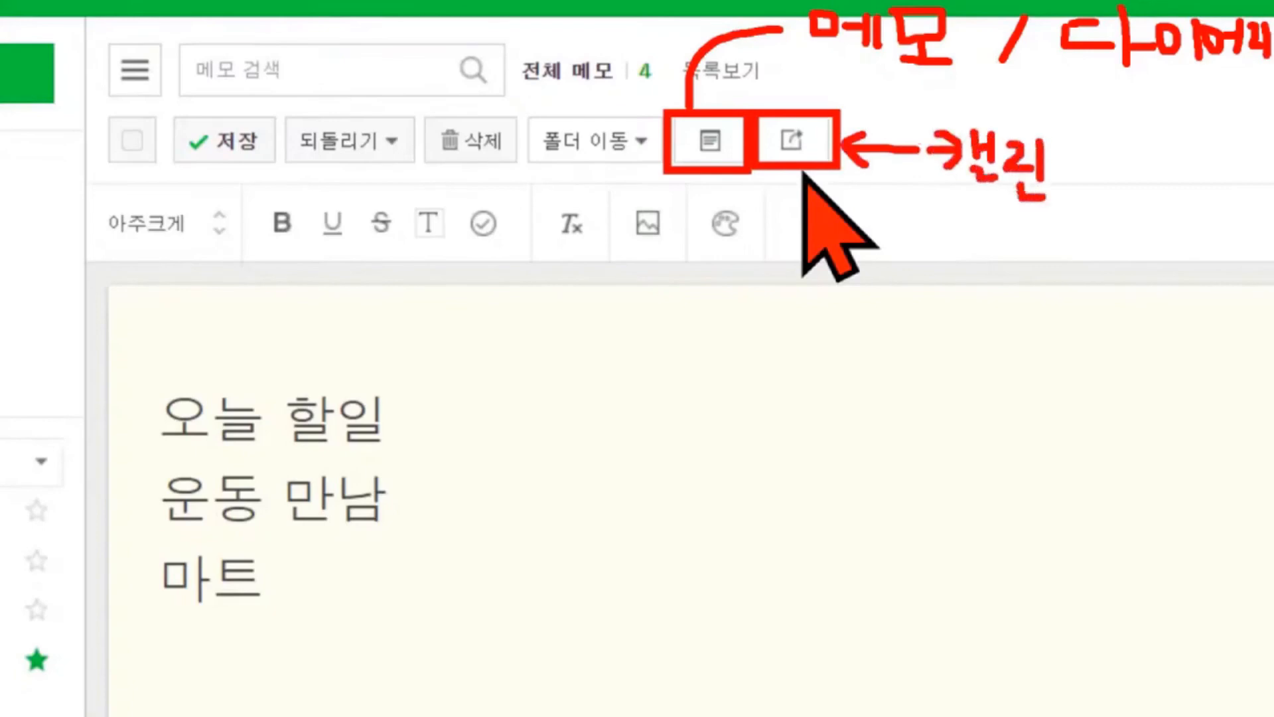
pyautogui.moveTo(1051, 149); pyautogui.dragTo(1078, 147)
pyautogui.moveTo(1052, 150)
pyautogui.mouseDown()
pyautogui.moveTo(1091, 180)
pyautogui.moveTo(1121, 166)
pyautogui.mouseUp()
pyautogui.moveTo(1126, 152); pyautogui.dragTo(1128, 195)
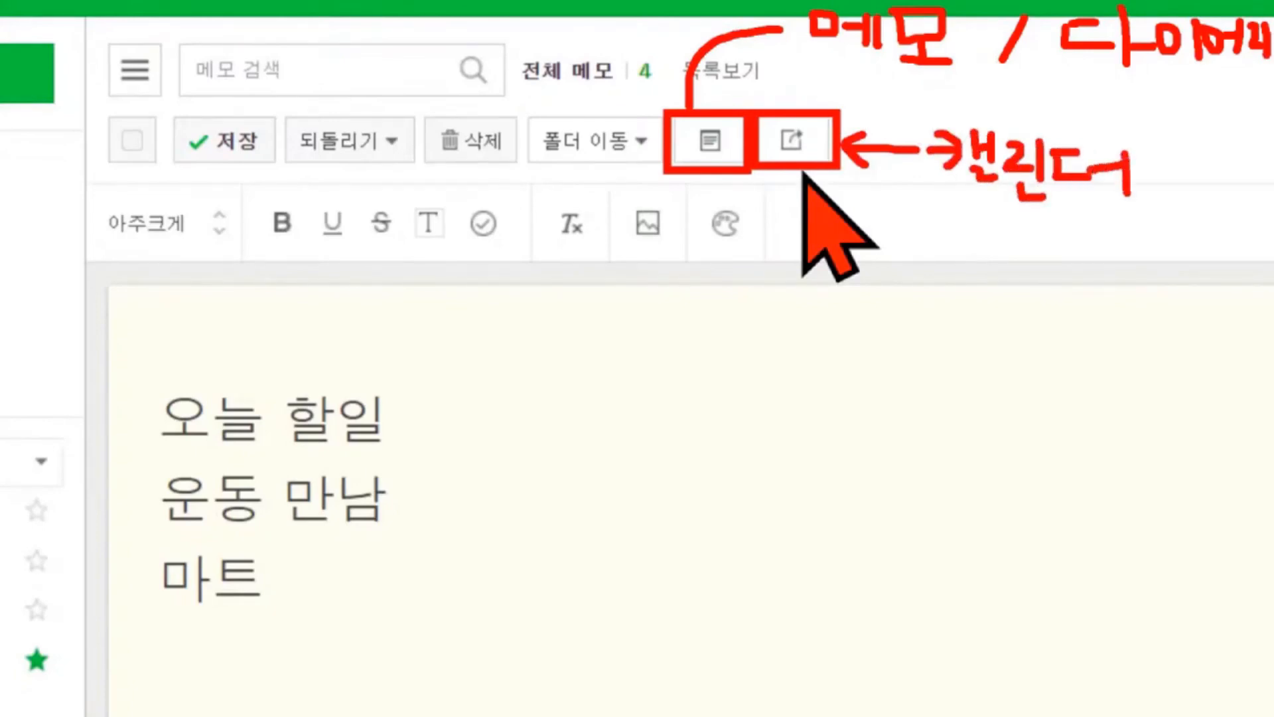
pyautogui.moveTo(941, 219); pyautogui.dragTo(956, 227)
pyautogui.moveTo(930, 244)
pyautogui.mouseDown()
pyautogui.moveTo(970, 240)
pyautogui.moveTo(959, 246)
pyautogui.moveTo(995, 273)
pyautogui.moveTo(1015, 255)
pyautogui.moveTo(1011, 297)
pyautogui.mouseUp()
pyautogui.moveTo(1029, 243)
pyautogui.mouseDown()
pyautogui.moveTo(1026, 253)
pyautogui.moveTo(1046, 238)
pyautogui.moveTo(1022, 234)
pyautogui.mouseUp()
pyautogui.moveTo(1061, 232); pyautogui.dragTo(1066, 296)
pyautogui.moveTo(1113, 245); pyautogui.dragTo(1122, 287)
pyautogui.moveTo(1155, 231); pyautogui.dragTo(1154, 300)
pyautogui.moveTo(1165, 226); pyautogui.dragTo(1206, 255)
pyautogui.moveTo(1168, 268)
pyautogui.mouseDown()
pyautogui.moveTo(1193, 255)
pyautogui.moveTo(1215, 264)
pyautogui.mouseUp()
pyautogui.moveTo(1194, 271)
pyautogui.mouseDown()
pyautogui.moveTo(1202, 295)
pyautogui.moveTo(1190, 299)
pyautogui.mouseUp()
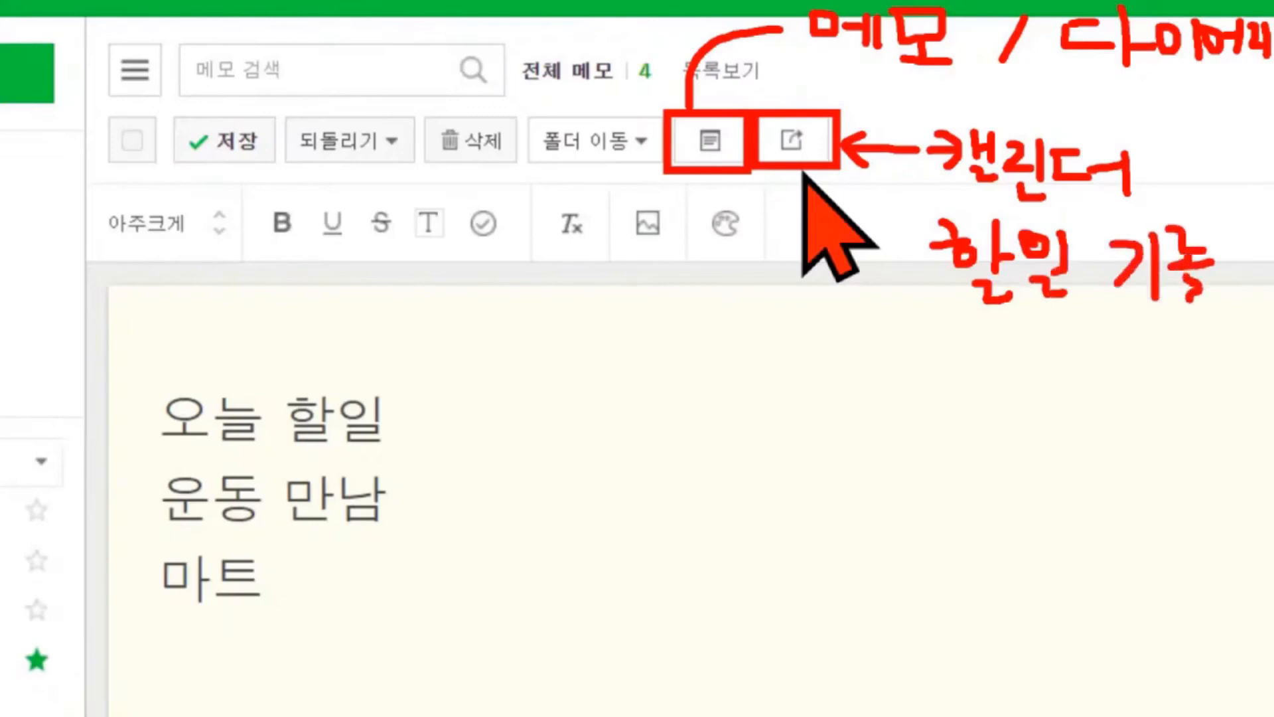